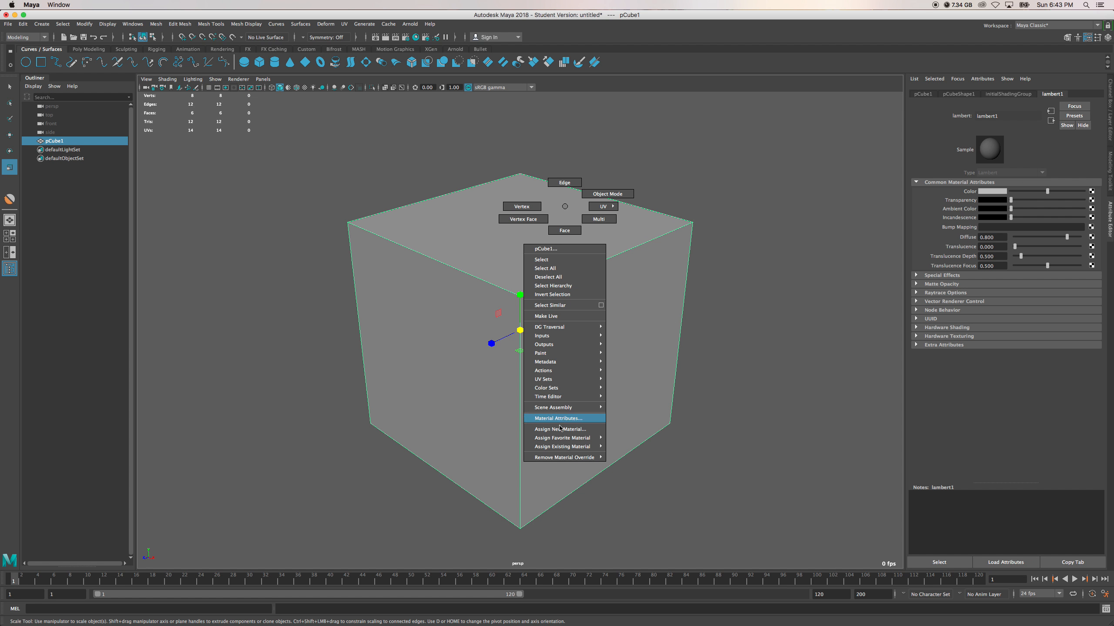
Step: Open the Hypershade editor and reposition its window over the viewport
mouse_move(563, 440)
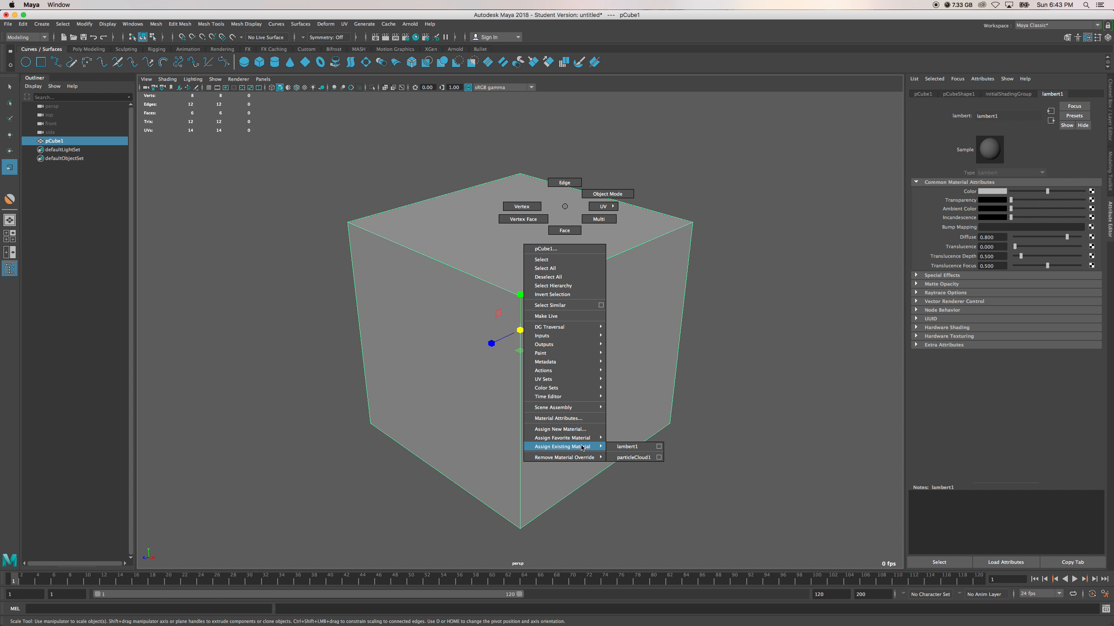
left_click(579, 501)
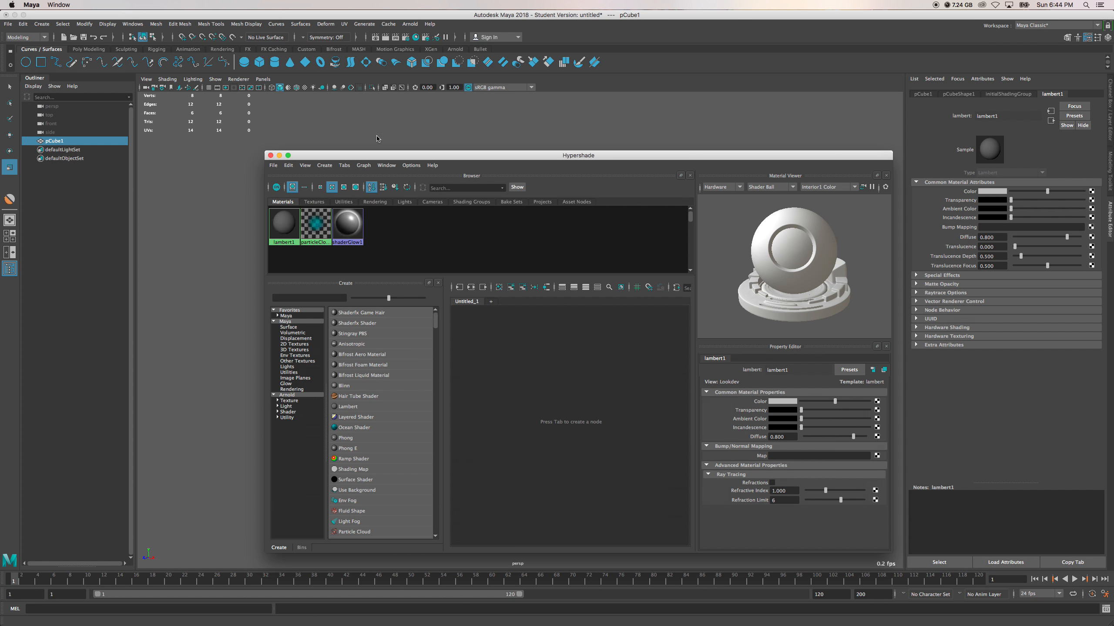
left_click(132, 23)
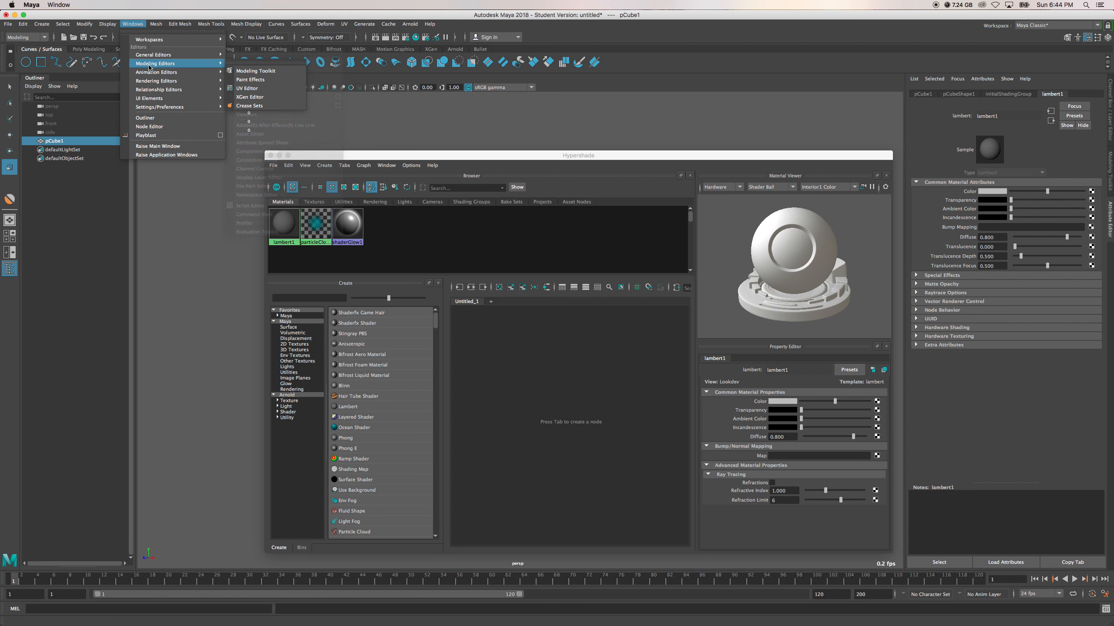
mouse_move(152, 82)
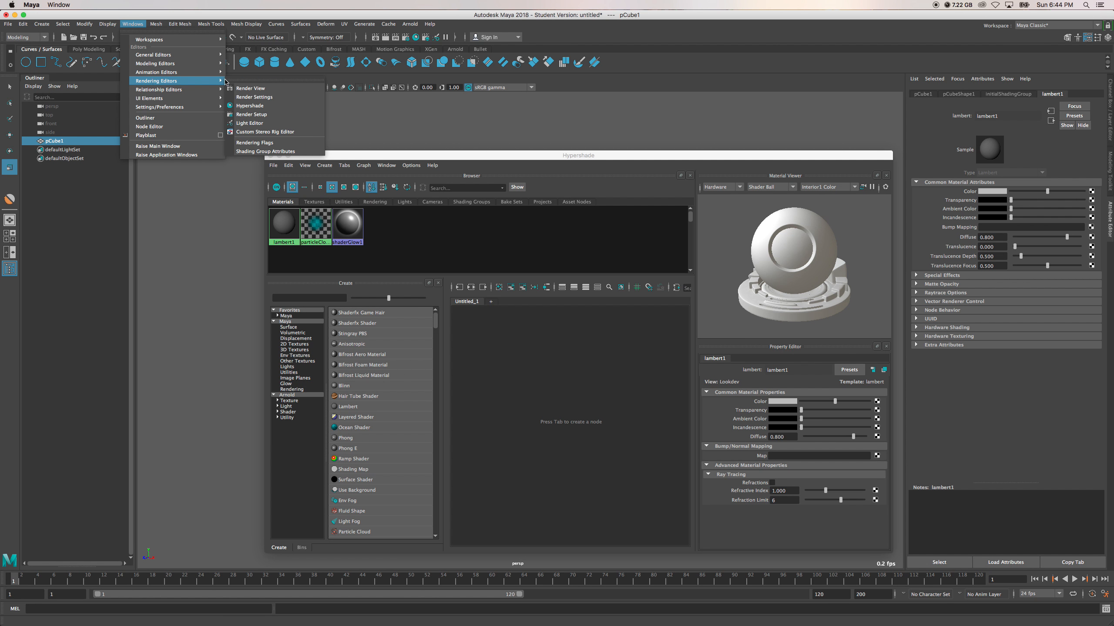
left_click(257, 108)
left_click_drag(470, 159, 430, 115)
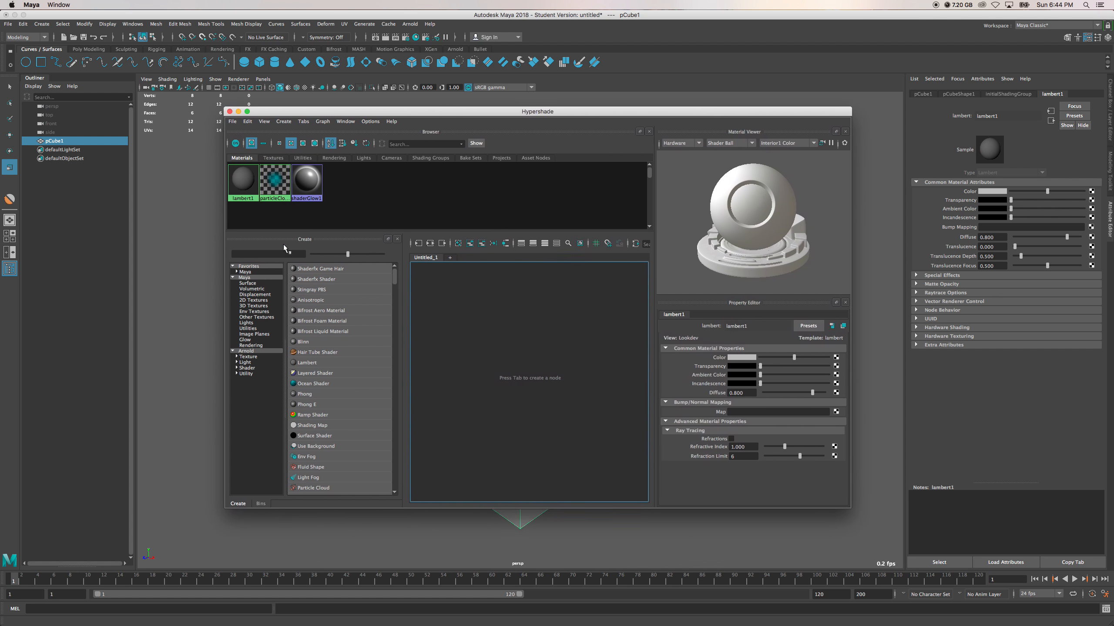
Step: Create a Blinn material and name it mat_crate_01
left_click(284, 121)
mouse_move(317, 137)
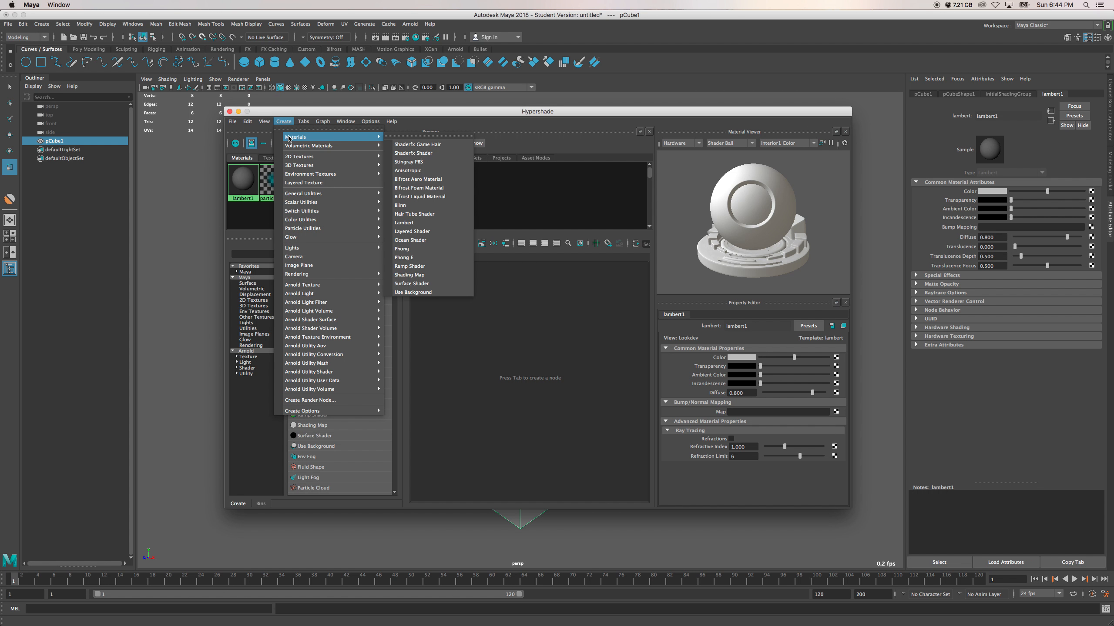
left_click(404, 207)
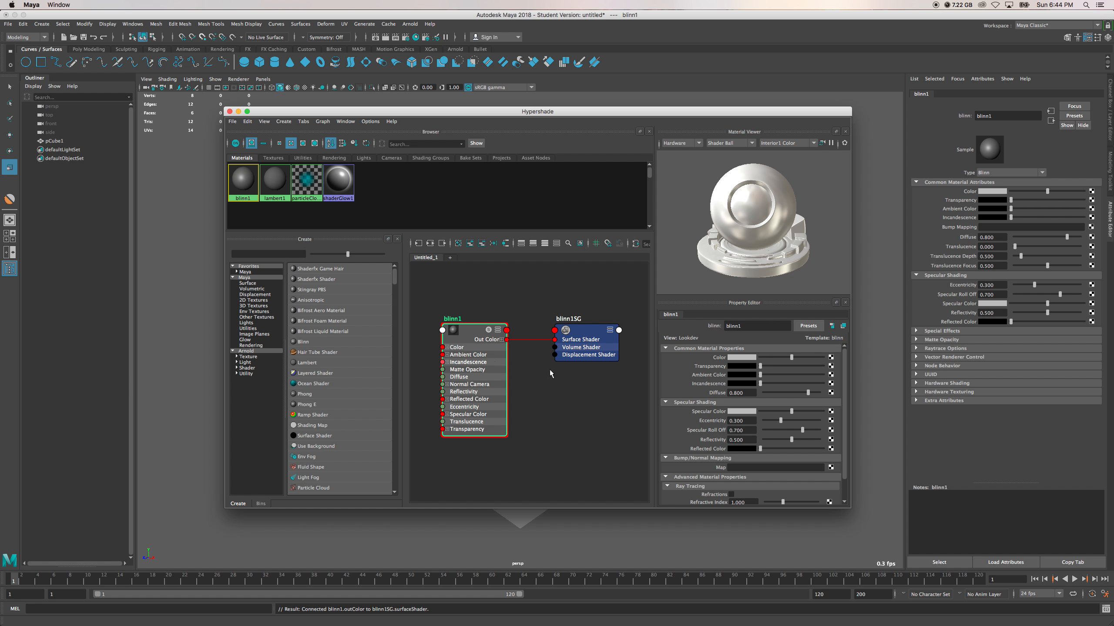
left_click_drag(753, 327, 680, 324)
type("mat_crate_01")
key("Return")
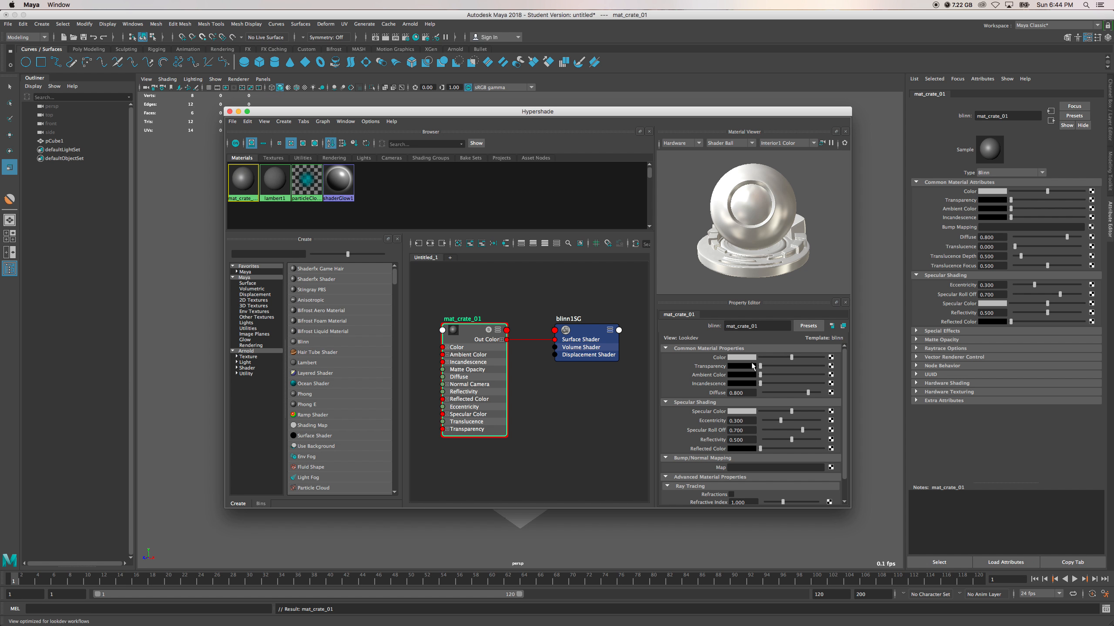
Step: Connect a new File texture to the Color attribute of mat_crate_01
scroll(763, 370, "down", 1)
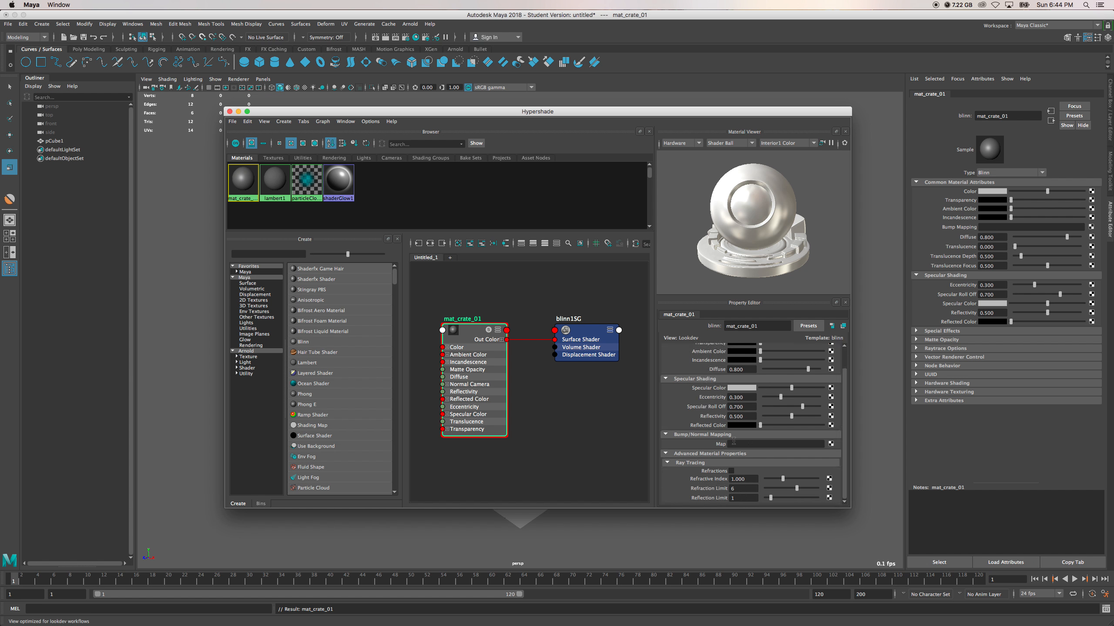
scroll(783, 433, "up", 1)
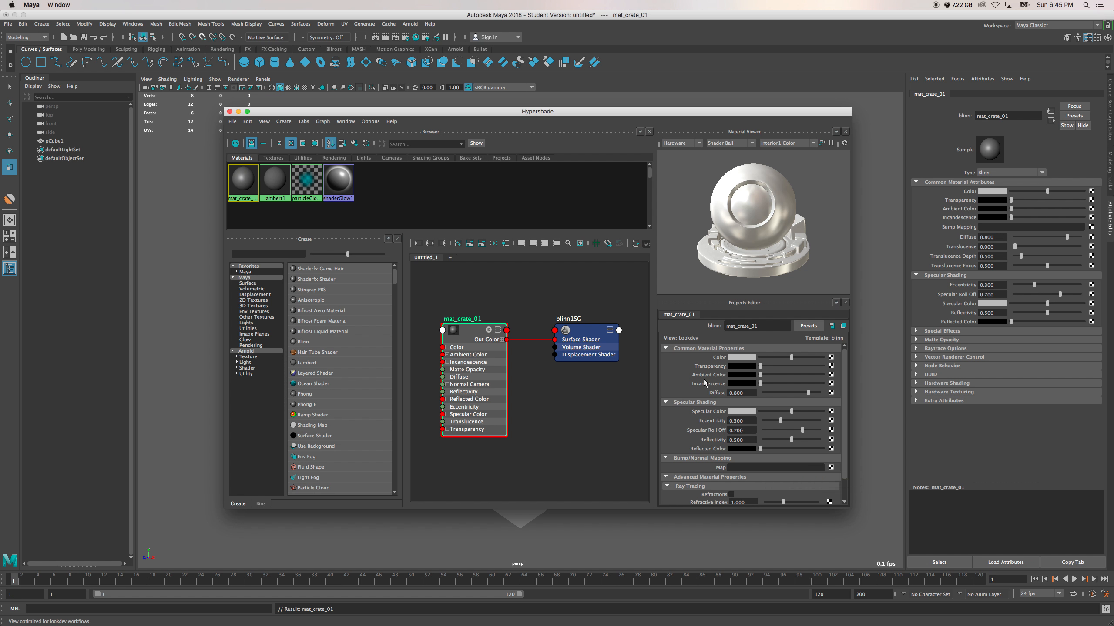
left_click(831, 358)
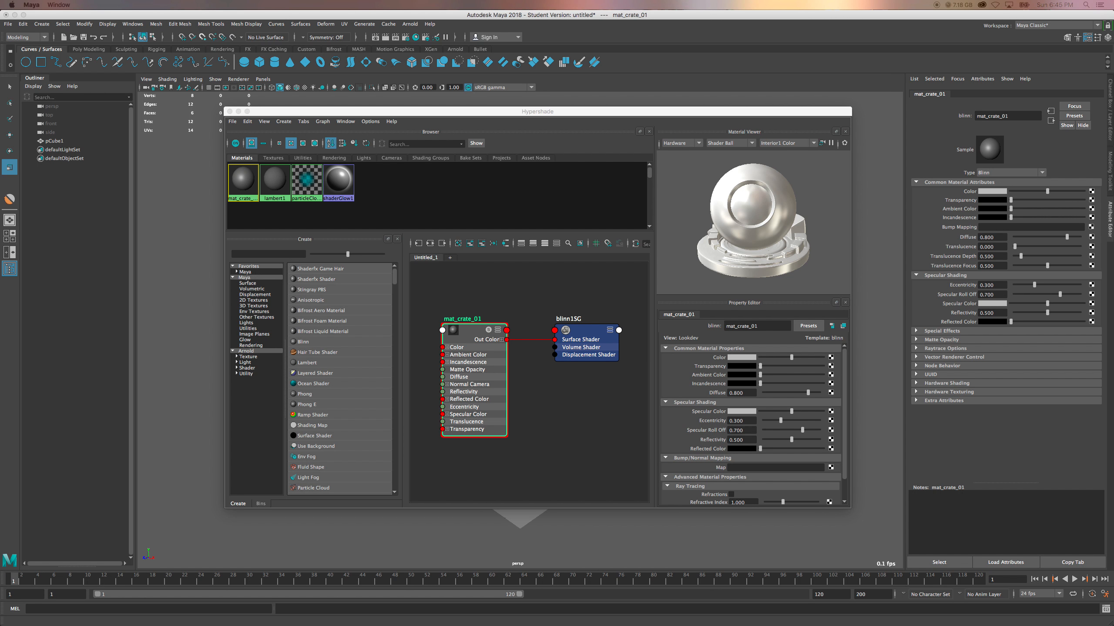
left_click_drag(555, 154, 549, 191)
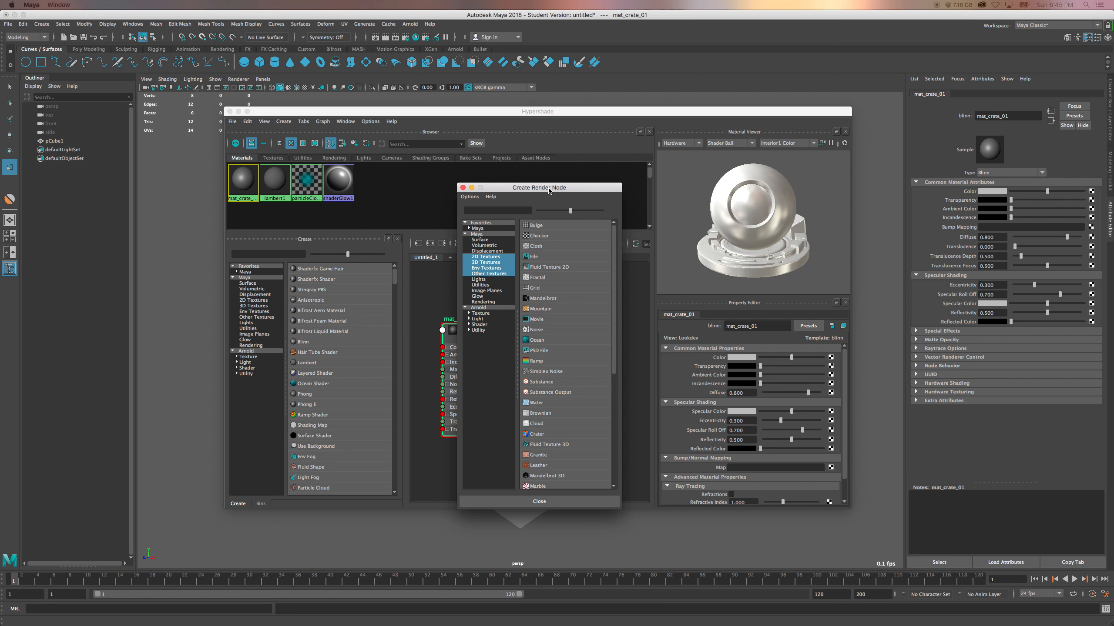
left_click(534, 257)
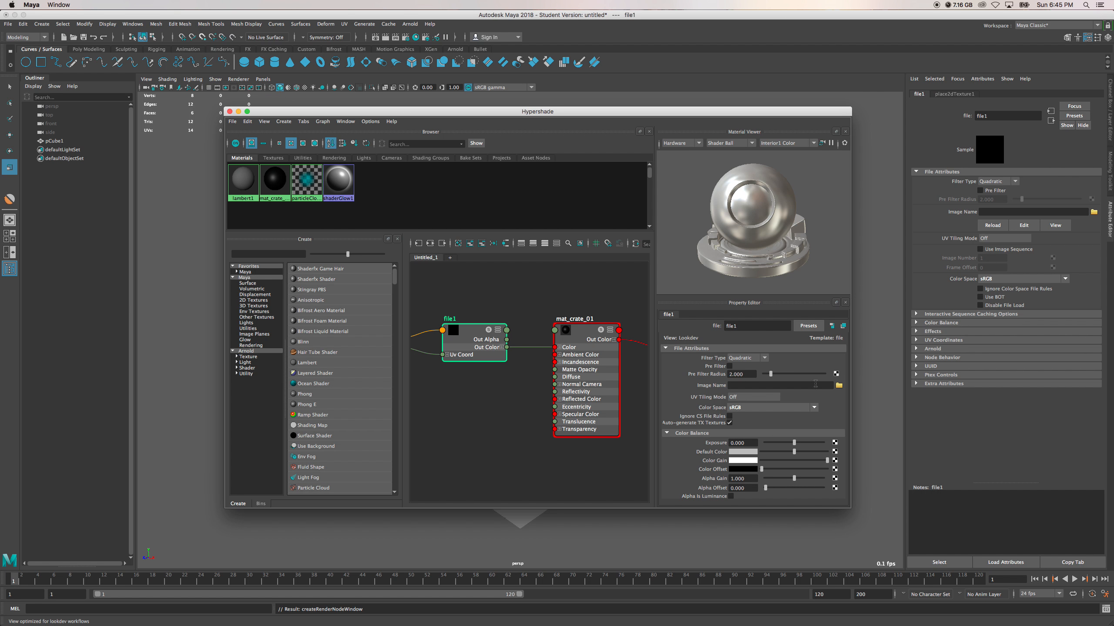
Step: Load crate_texture_color.jpg from the Desktop as the image of the color file texture
left_click(839, 386)
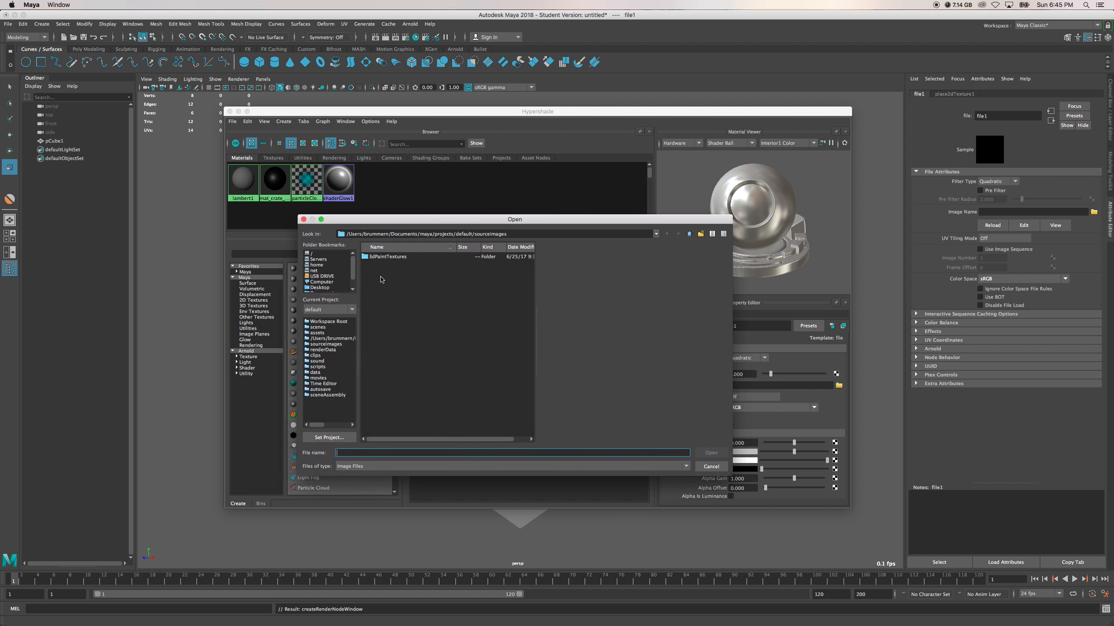
left_click(326, 289)
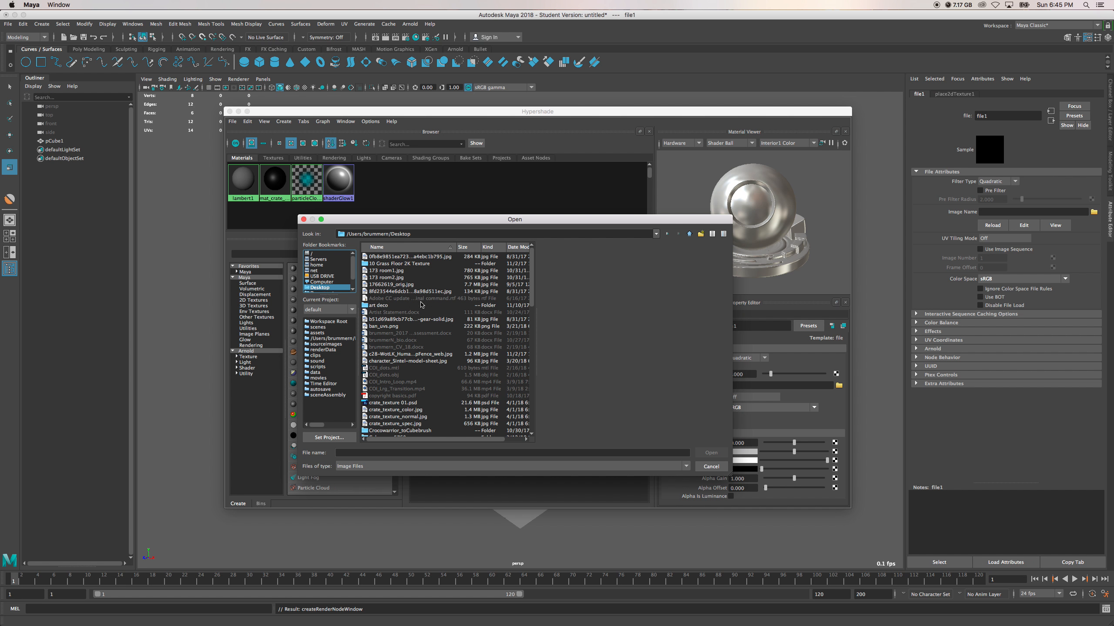
scroll(421, 305, "down", 5)
scroll(421, 304, "up", 6)
left_click(533, 274)
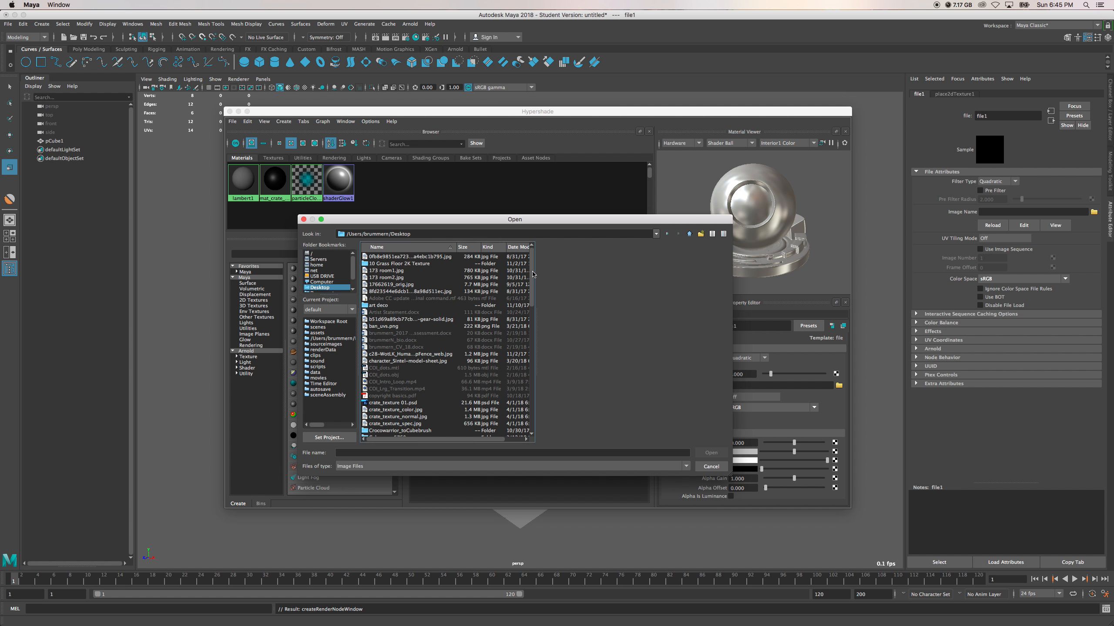
left_click_drag(533, 274, 532, 294)
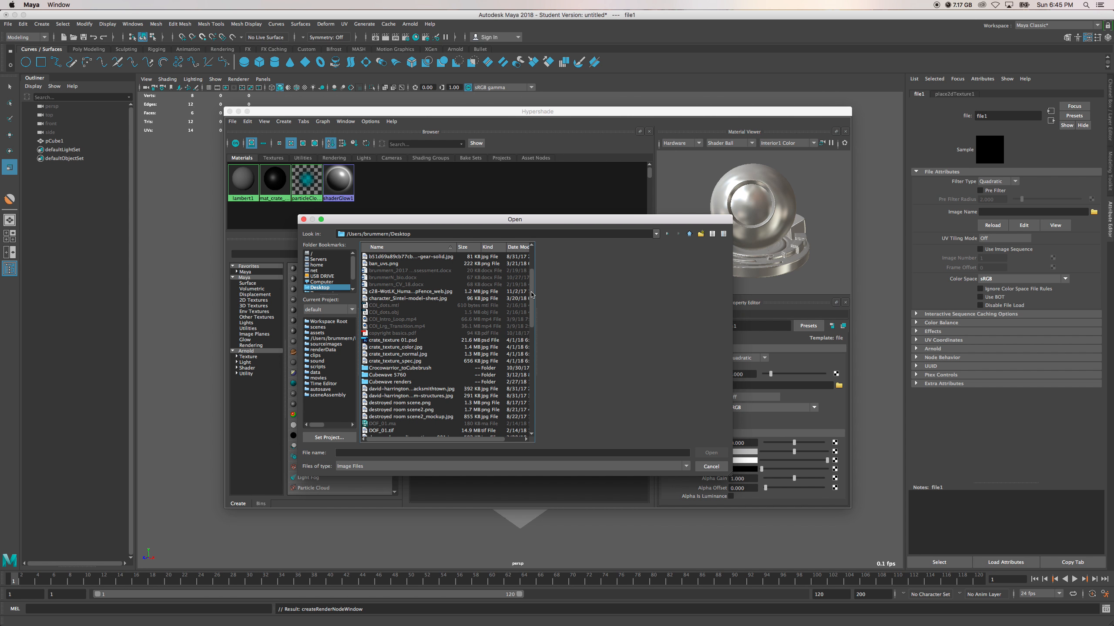
left_click(392, 347)
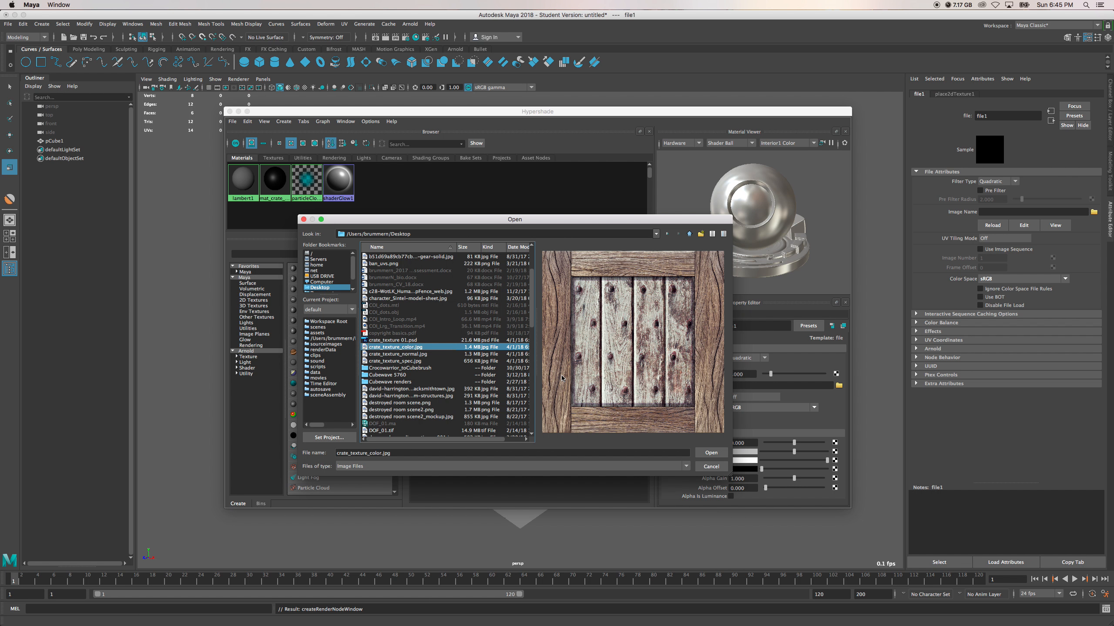
left_click(710, 453)
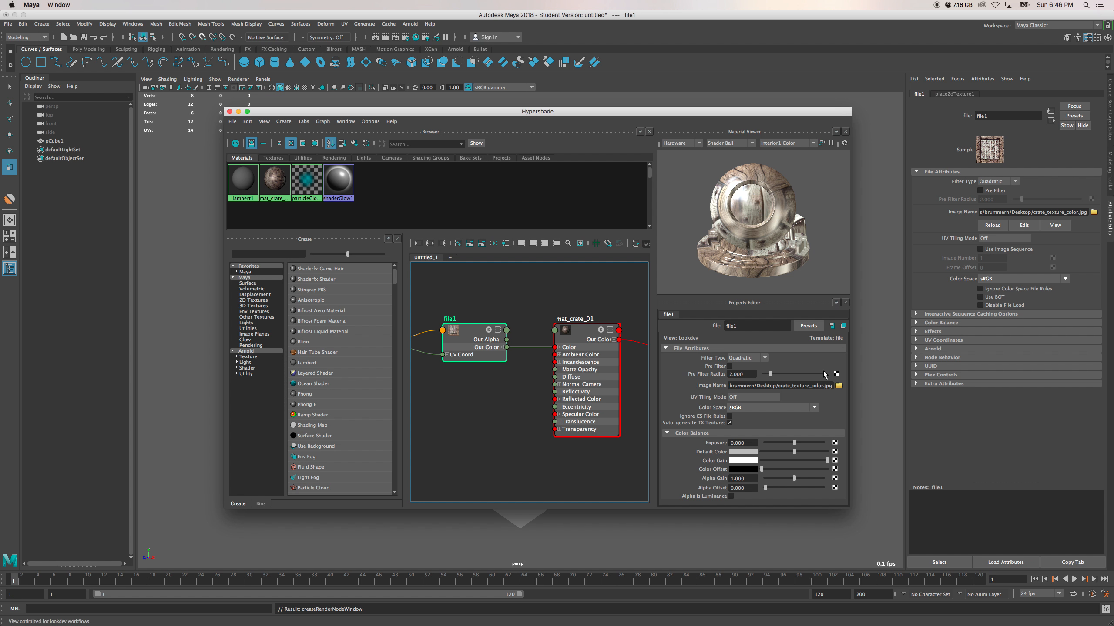
Step: Select the mat_crate_01 node and connect a new File texture to its Specular Color attribute
left_click(585, 333)
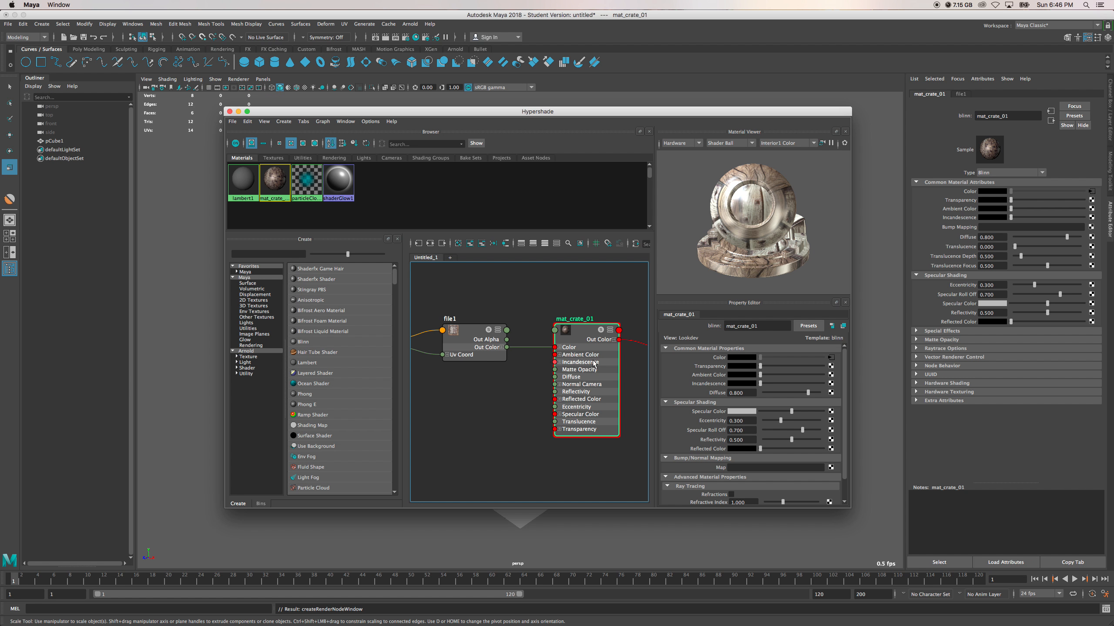
scroll(594, 364, "down", 2)
scroll(594, 363, "up", 4)
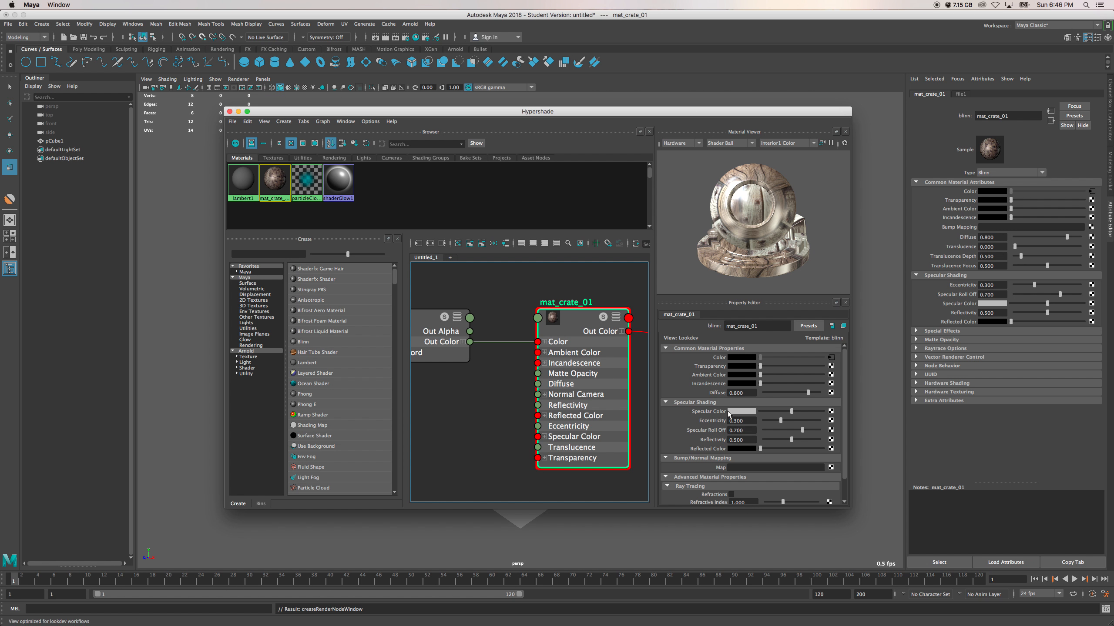
left_click(831, 412)
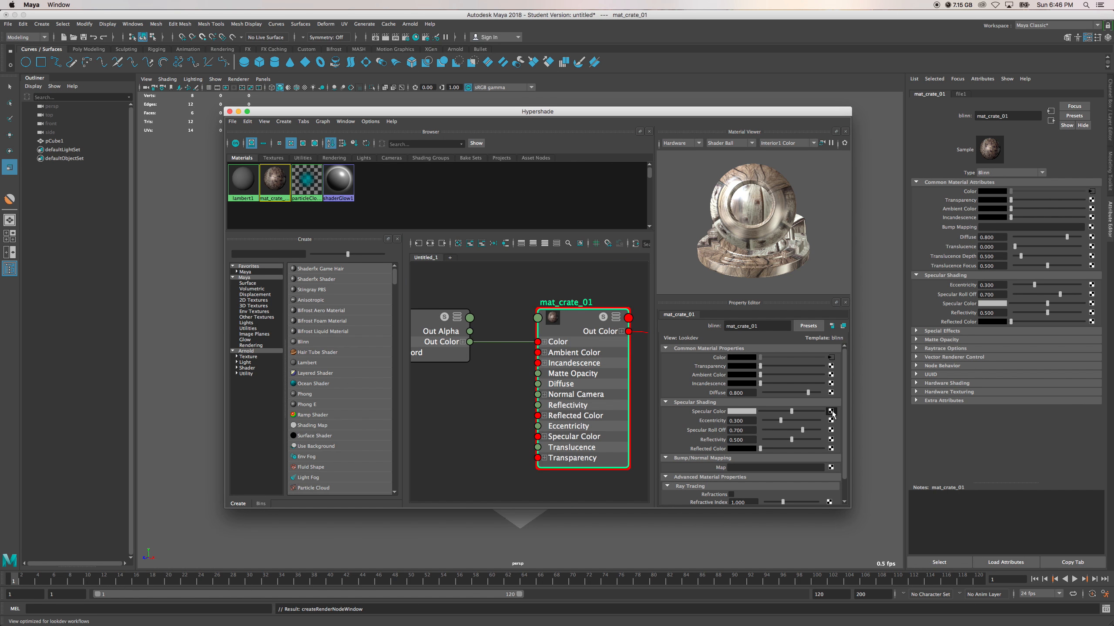
left_click(536, 257)
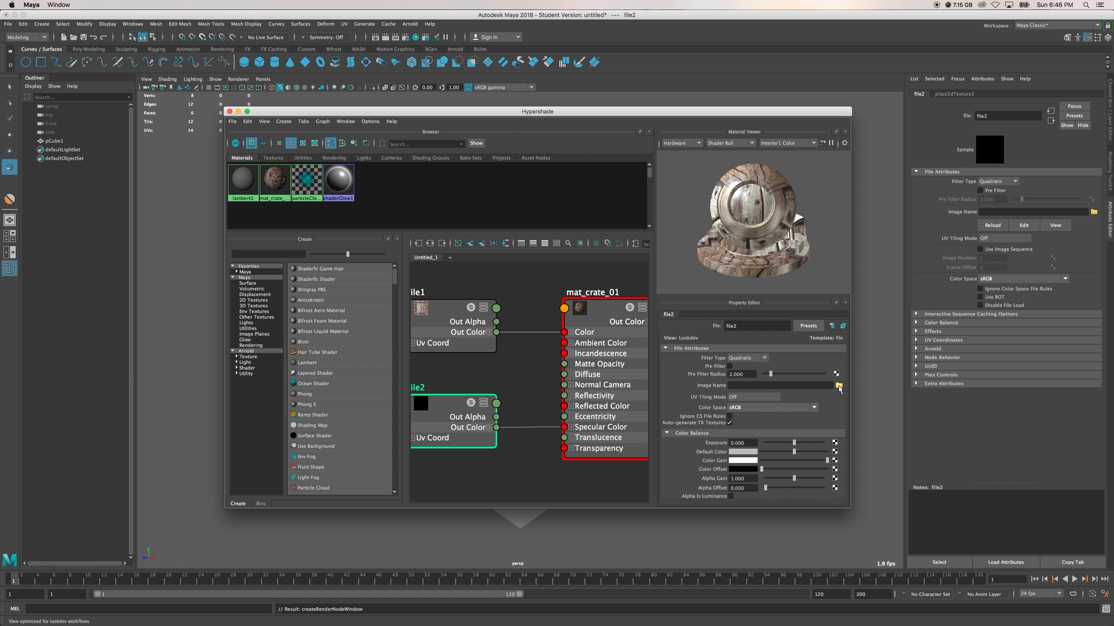
Step: Load crate_texture_spec.jpg from the Desktop as the image of the specular file texture
left_click(838, 386)
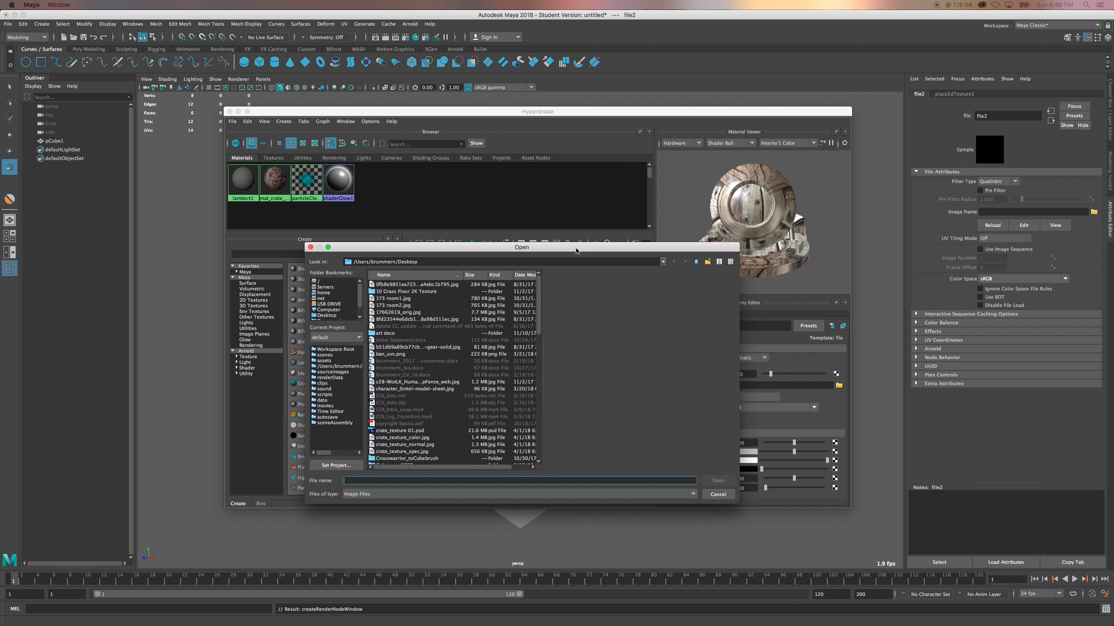
left_click_drag(580, 261, 573, 219)
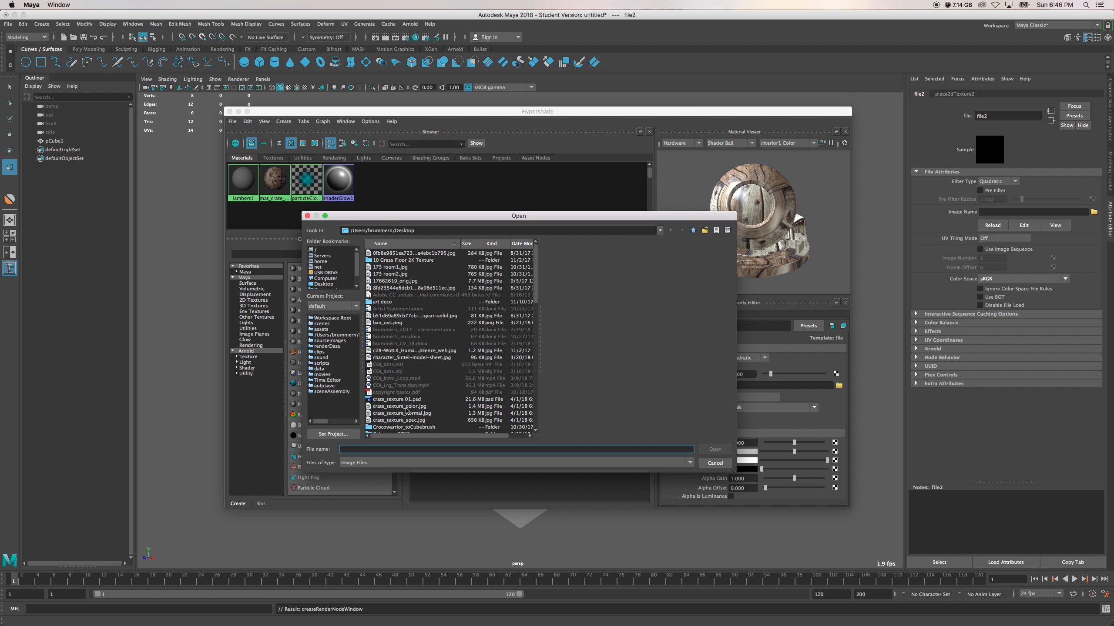
left_click(390, 422)
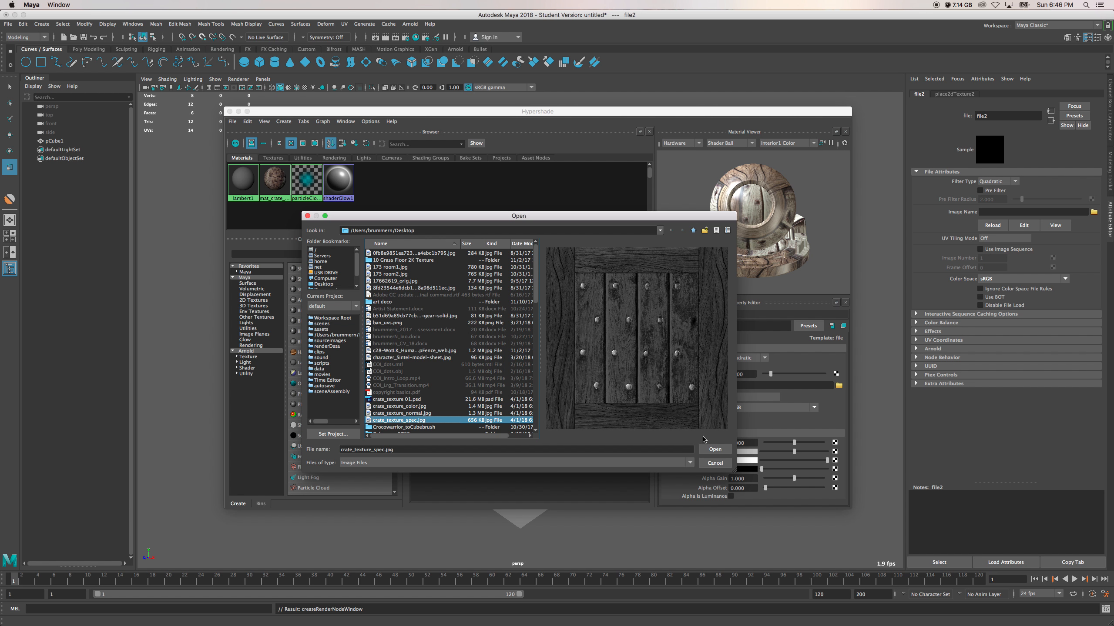
left_click(714, 449)
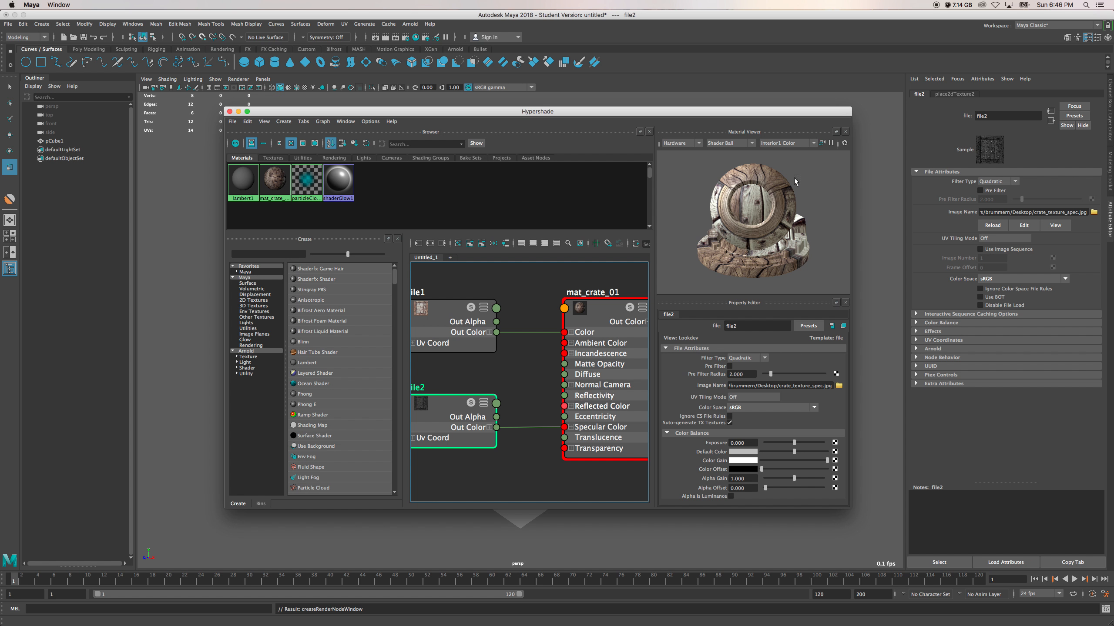
left_click(770, 218)
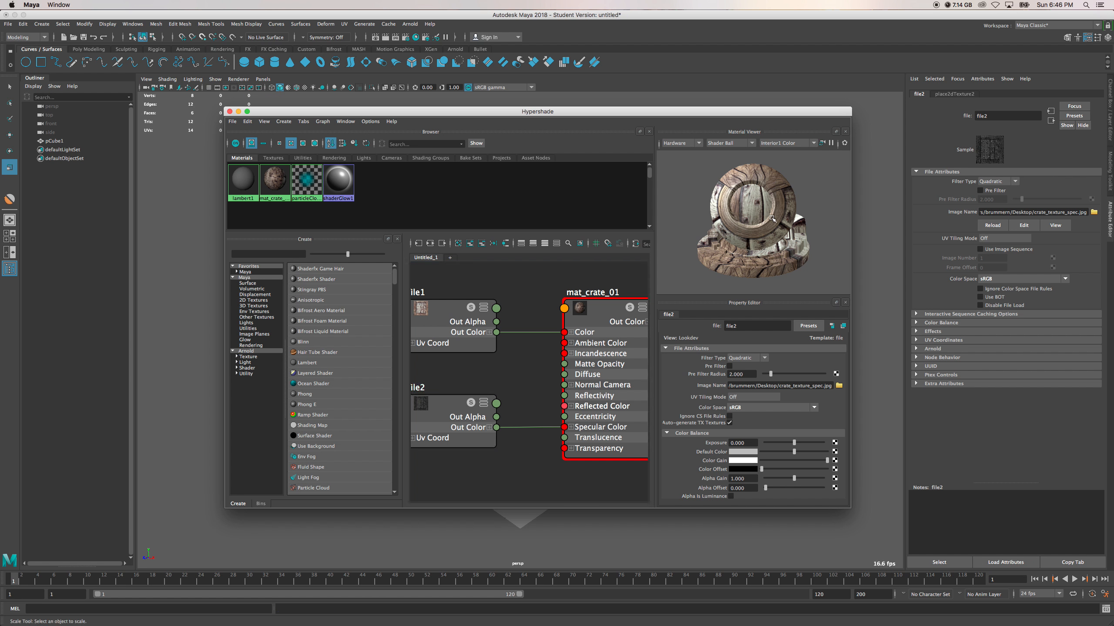
right_click(760, 199)
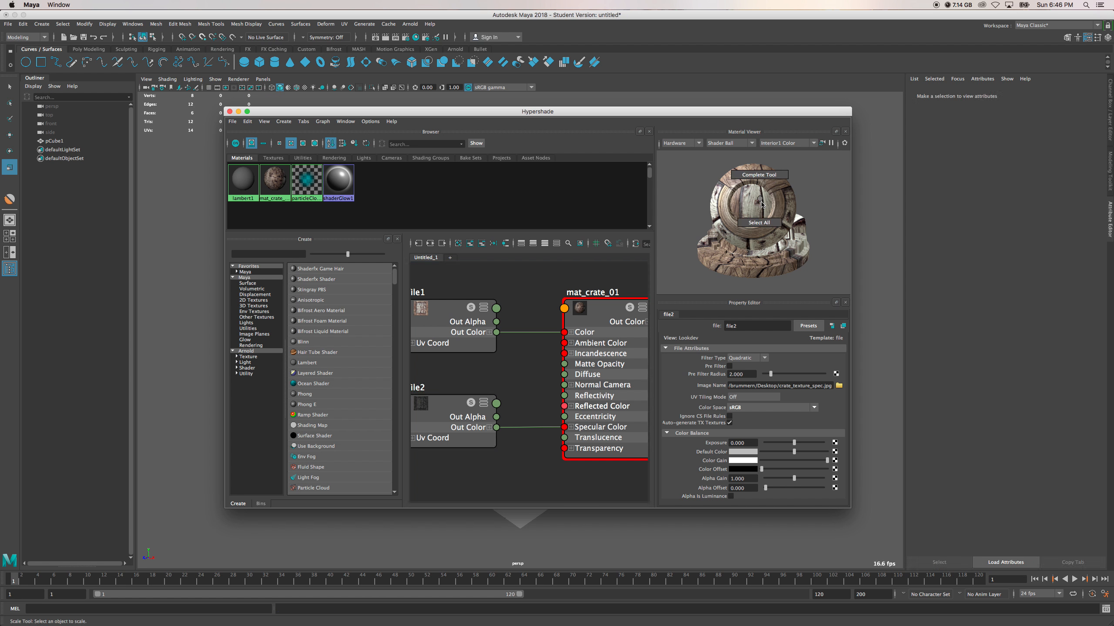
left_click(832, 143)
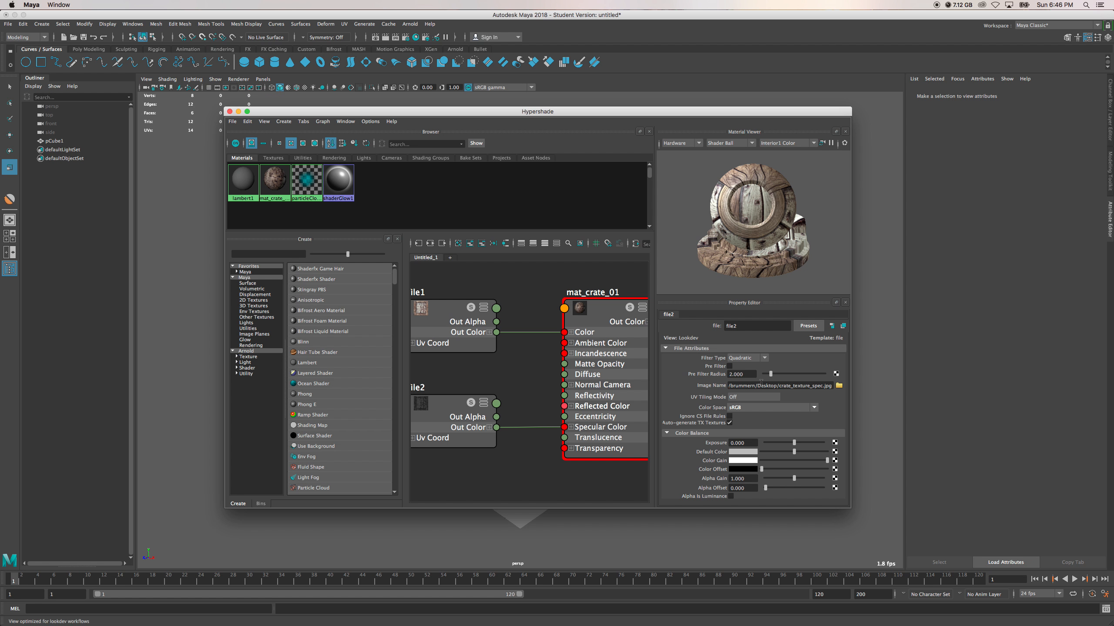
Step: Connect a new File texture to the Bump/Normal Mapping of mat_crate_01 and select that file node in the graph
left_click(604, 309)
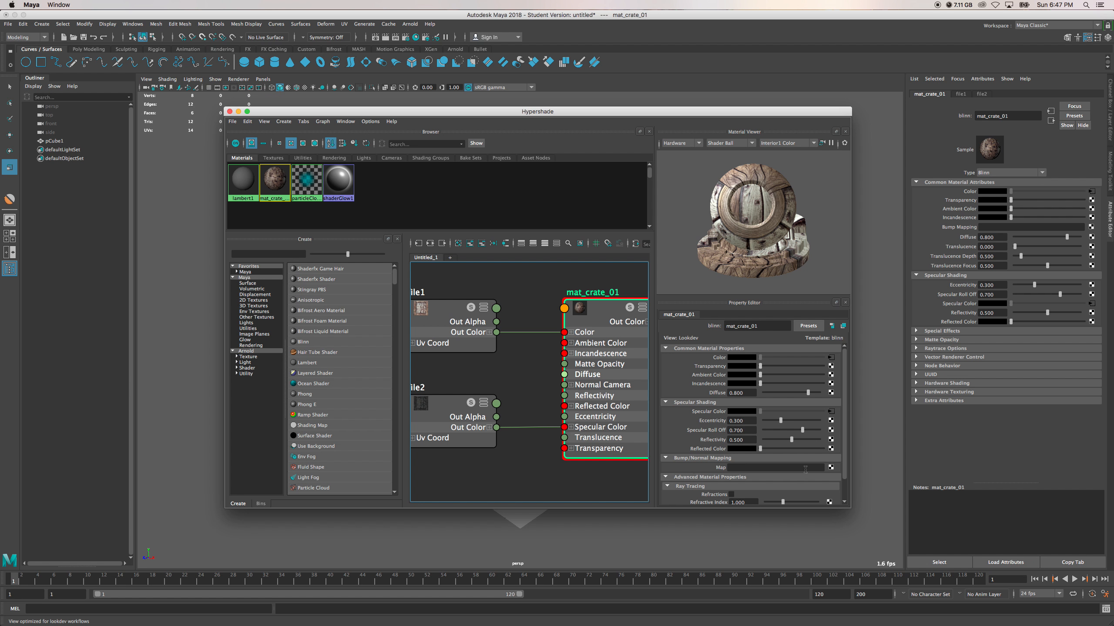
left_click(830, 467)
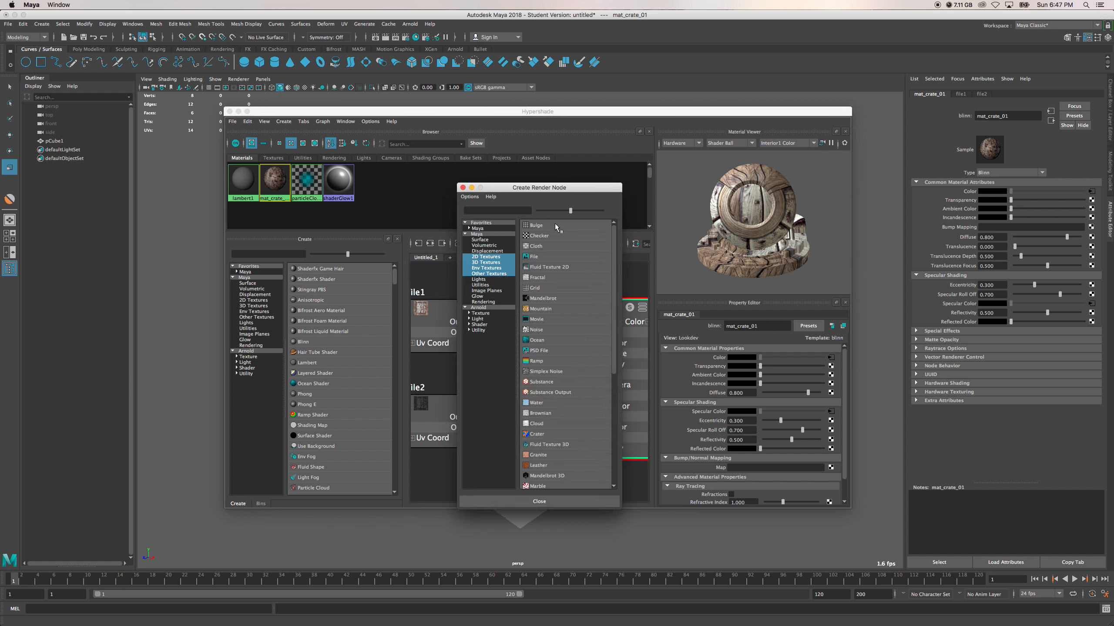
left_click(538, 257)
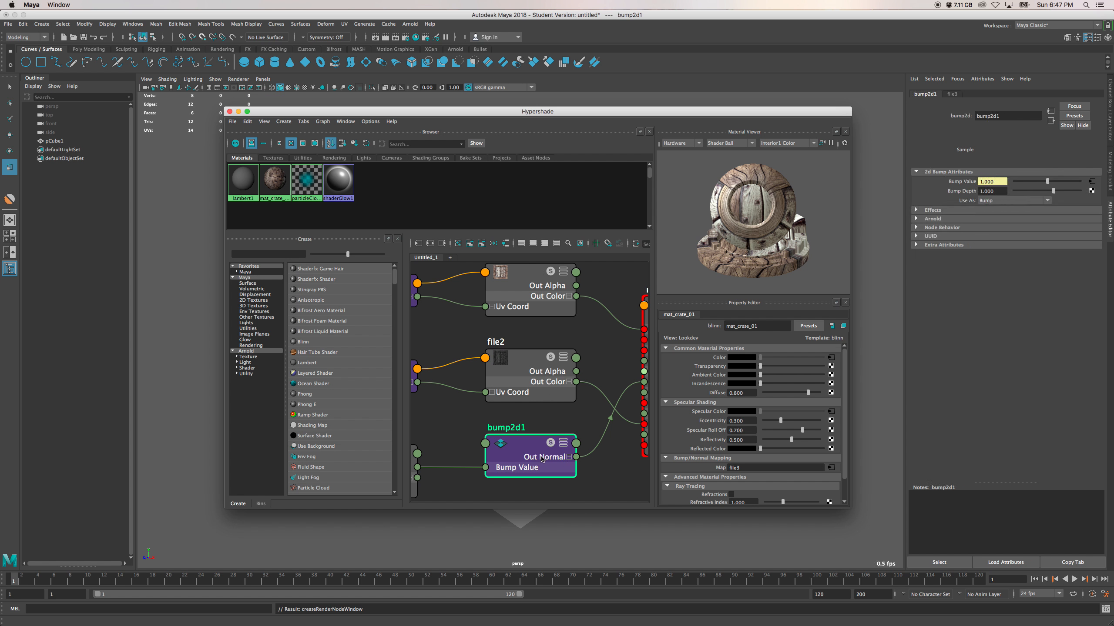
scroll(539, 456, "down", 5)
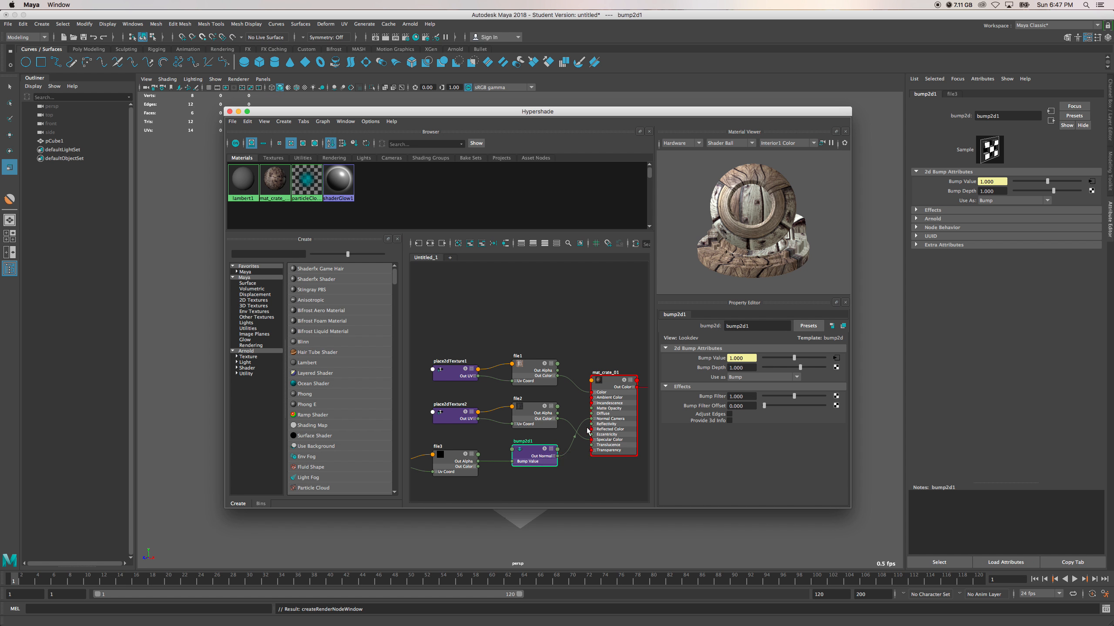
left_click(449, 460)
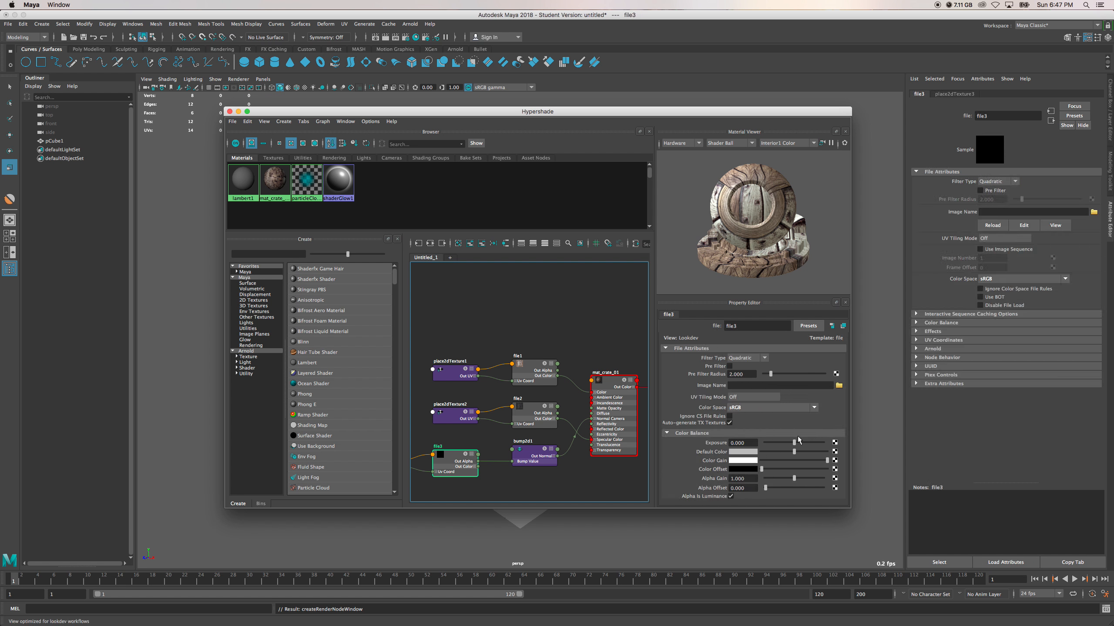
Step: Load crate_texture_normal.jpg from the Desktop as the image of the bump file texture
left_click(839, 385)
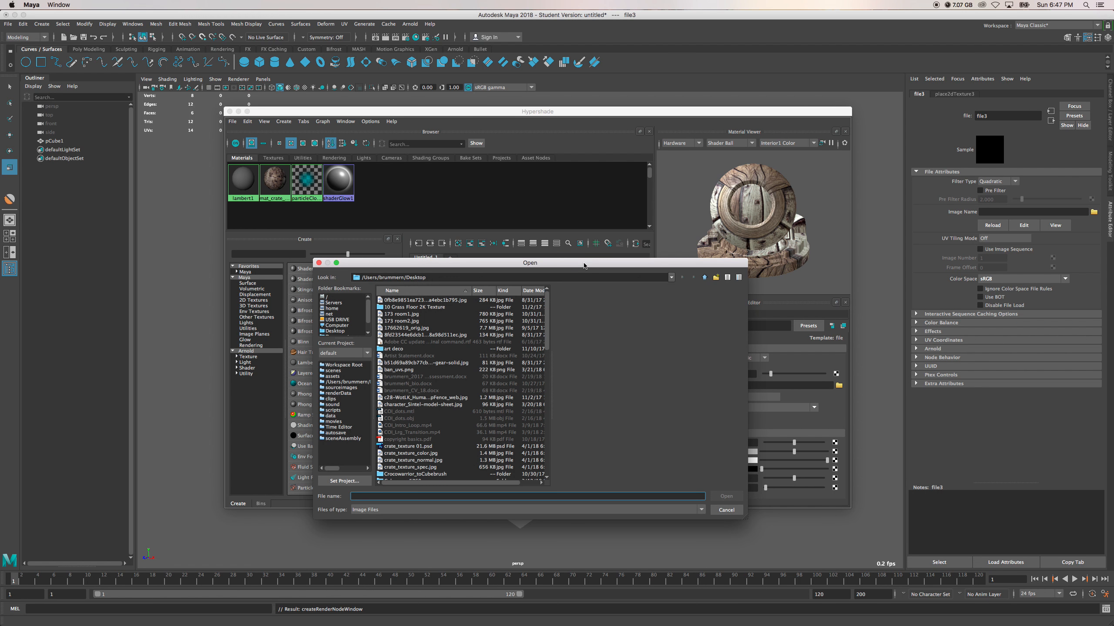
left_click(425, 461)
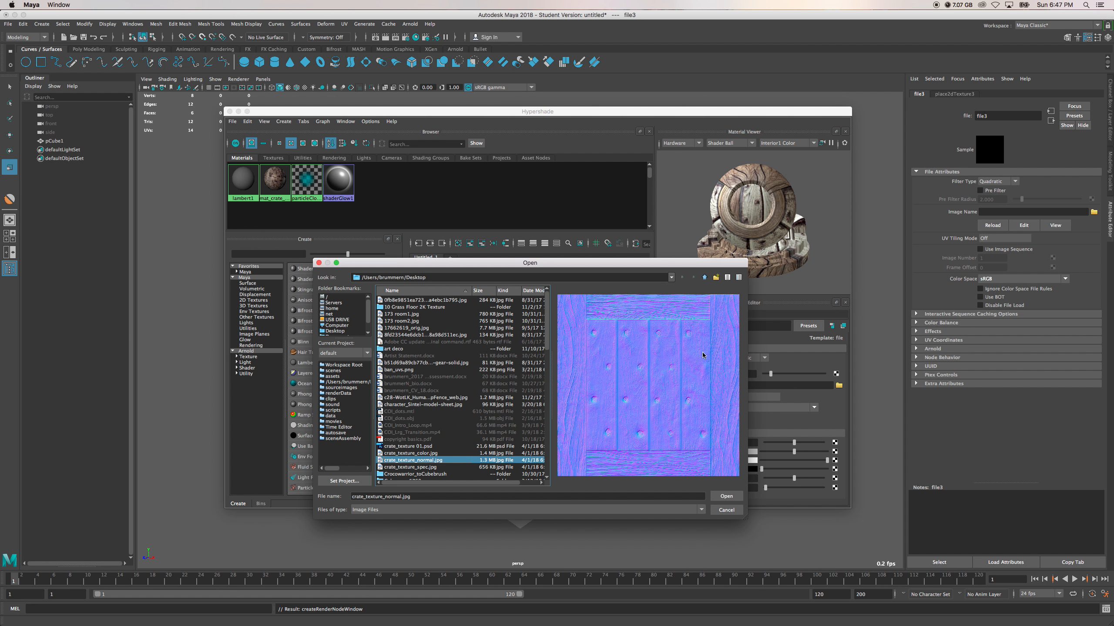
left_click(726, 497)
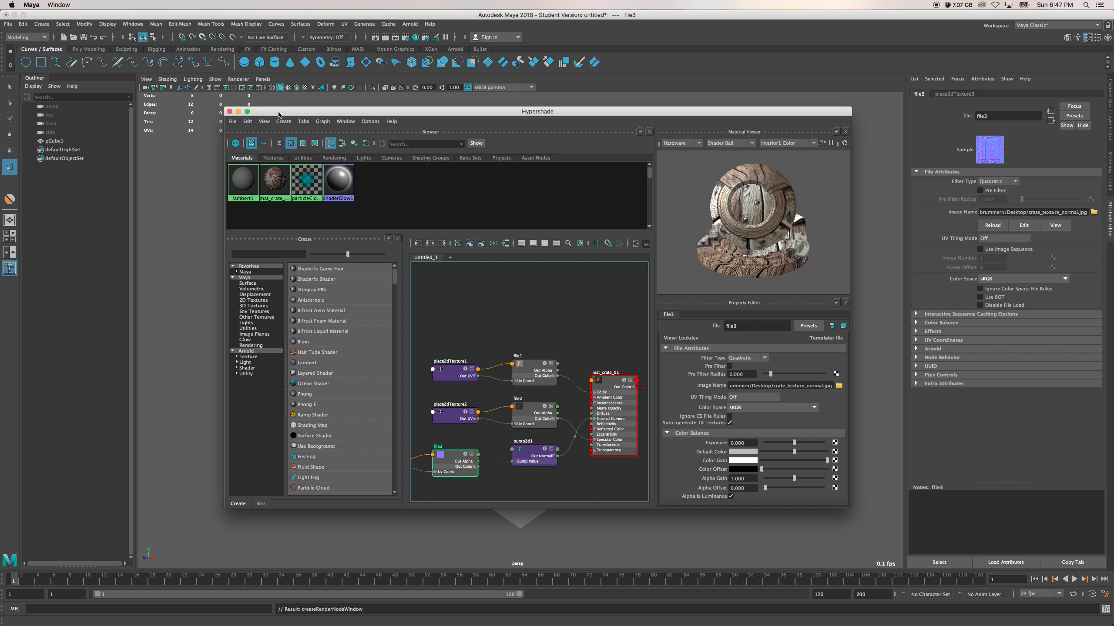
left_click_drag(274, 114, 290, 331)
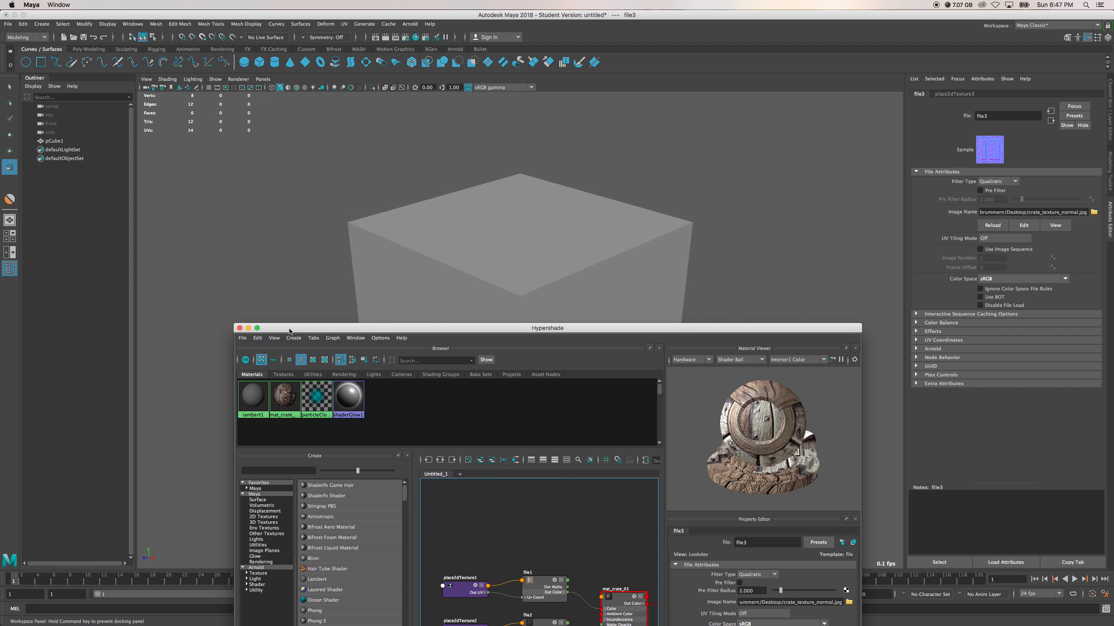
left_click(495, 195)
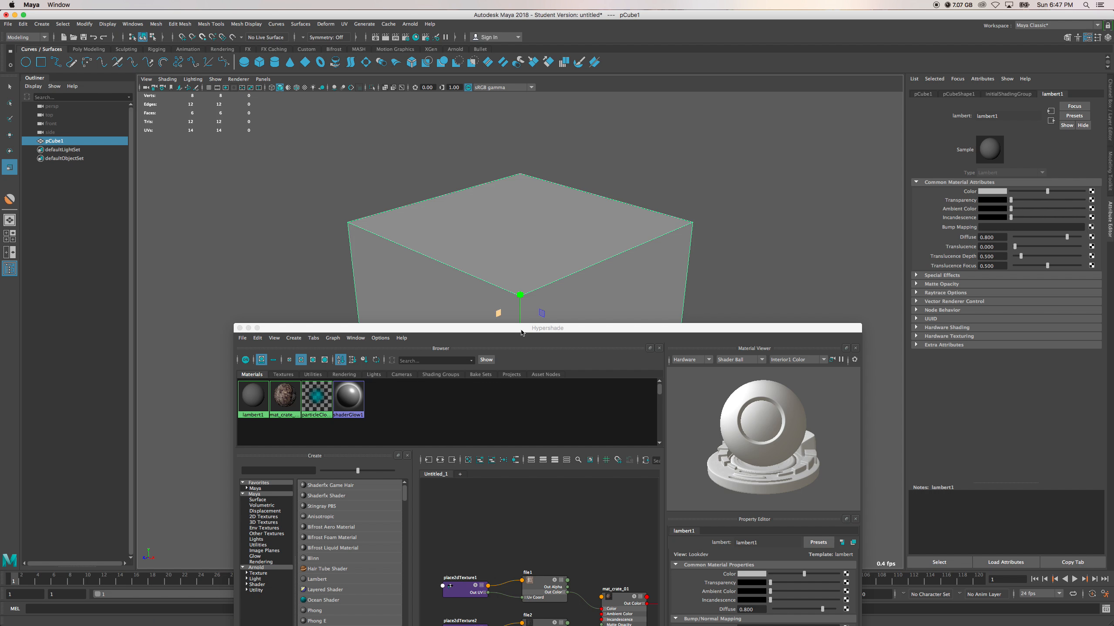
left_click_drag(521, 333, 521, 325)
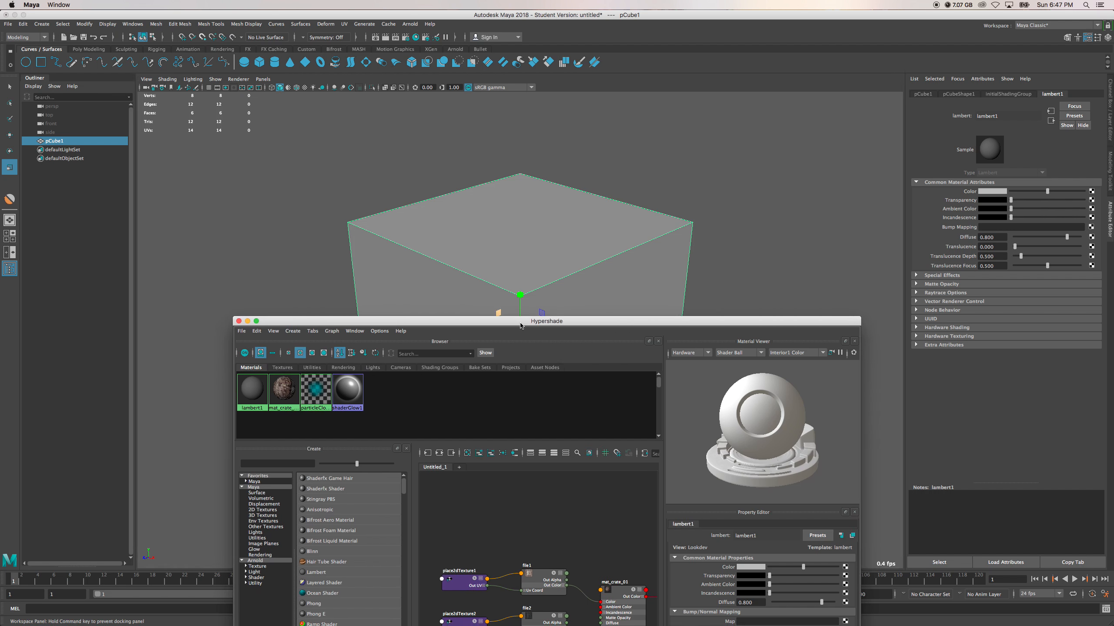
right_click(520, 231)
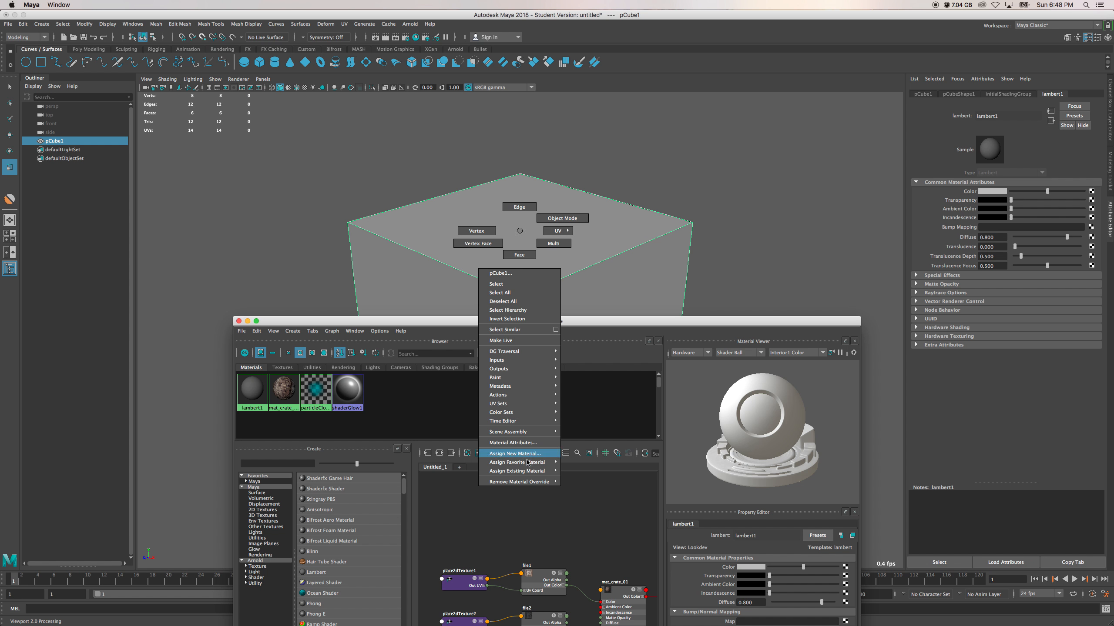
mouse_move(525, 471)
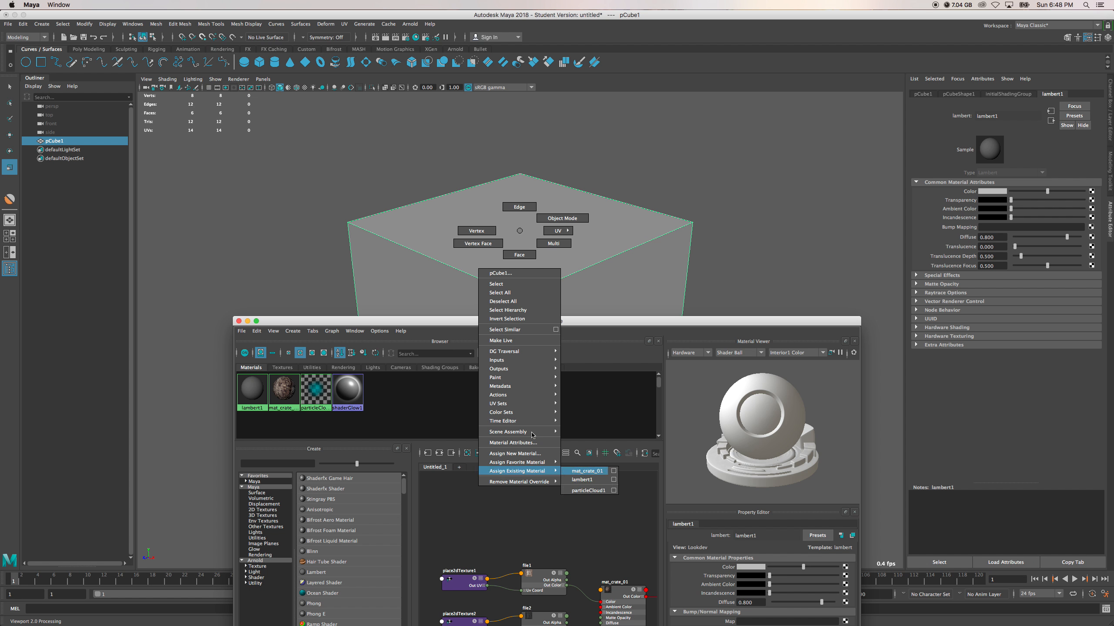
left_click(519, 234)
key("r")
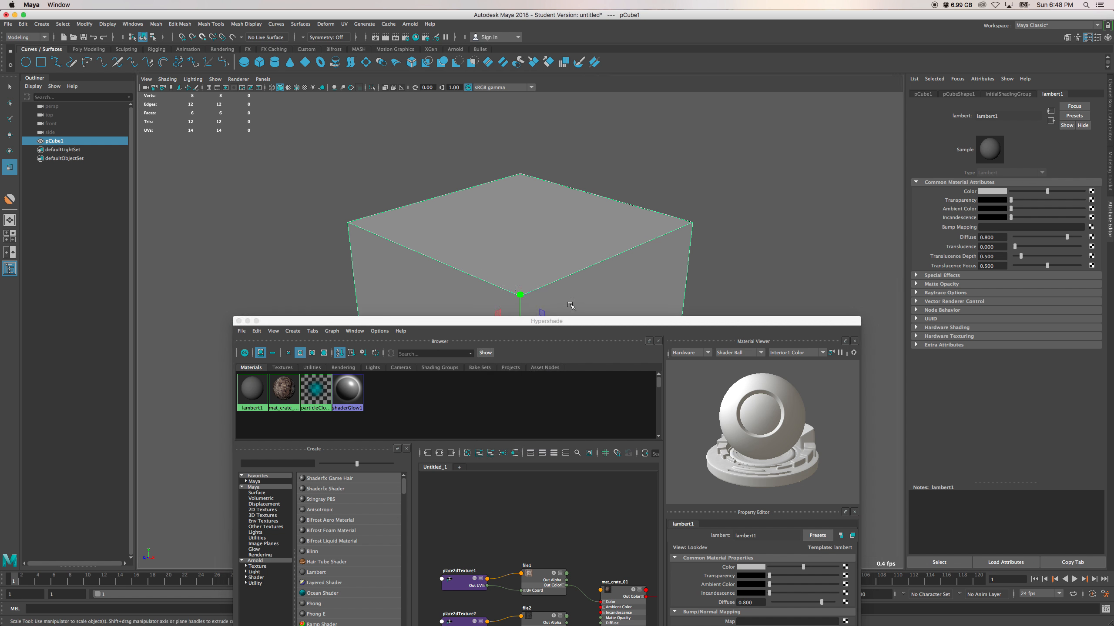
left_click_drag(568, 324, 592, 206)
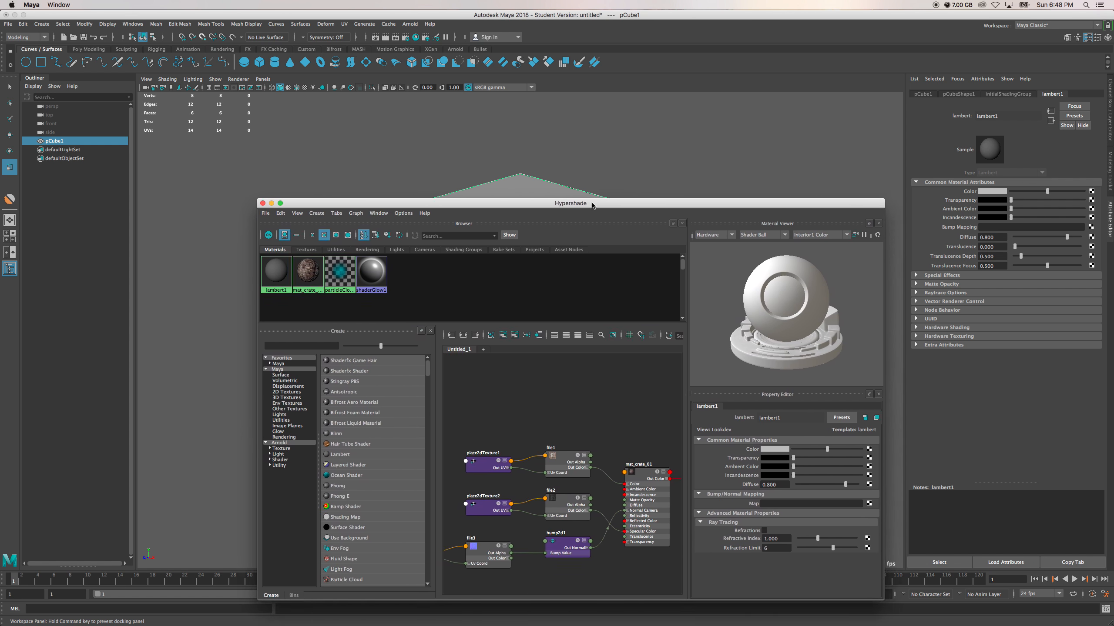
Step: Try to assign the mat_crate_01 material to the current selection from its Hypershade swatch
right_click(305, 270)
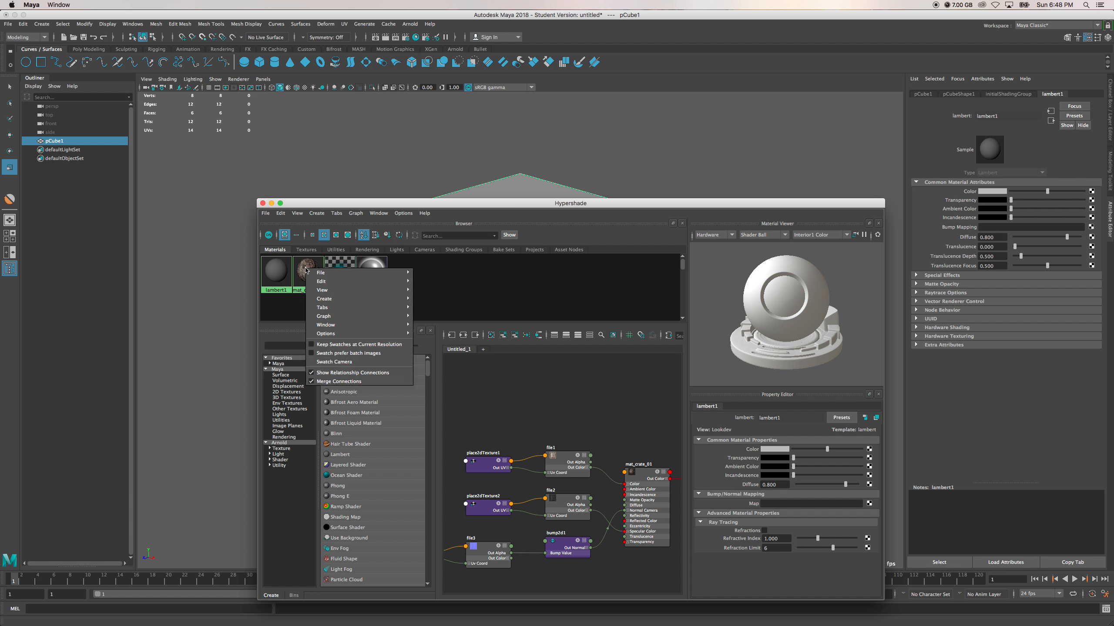
left_click(309, 272)
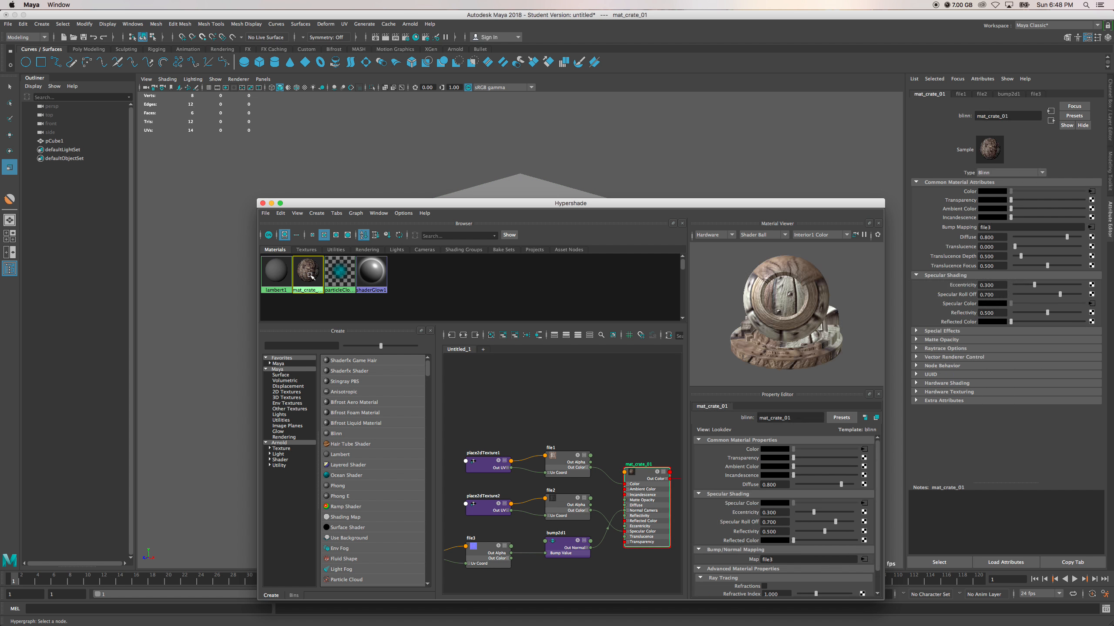
right_click(310, 276)
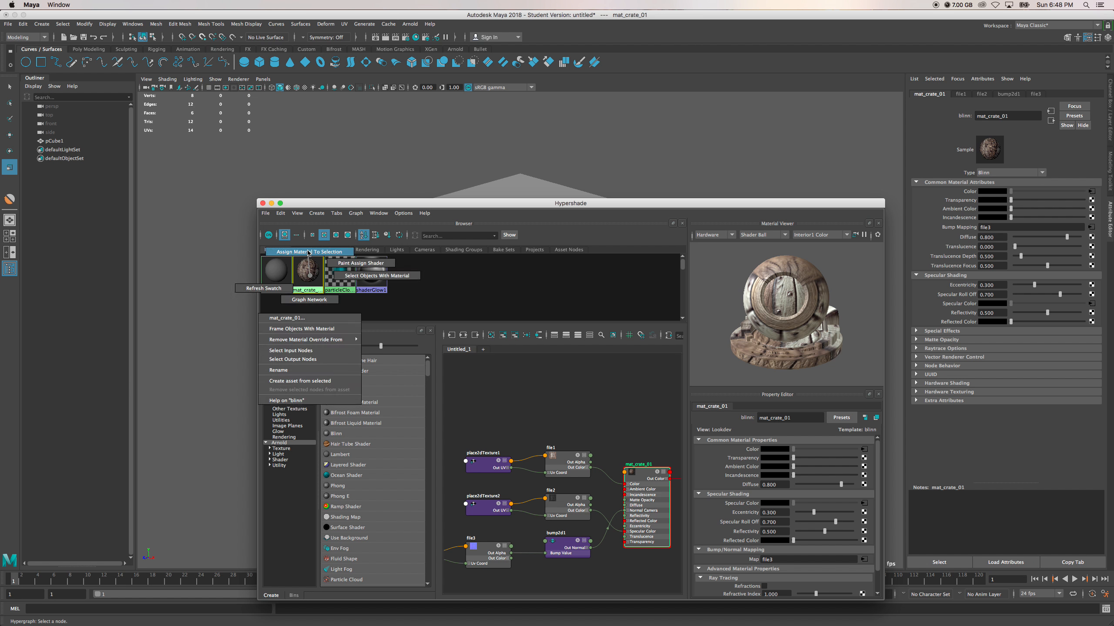
left_click(309, 265)
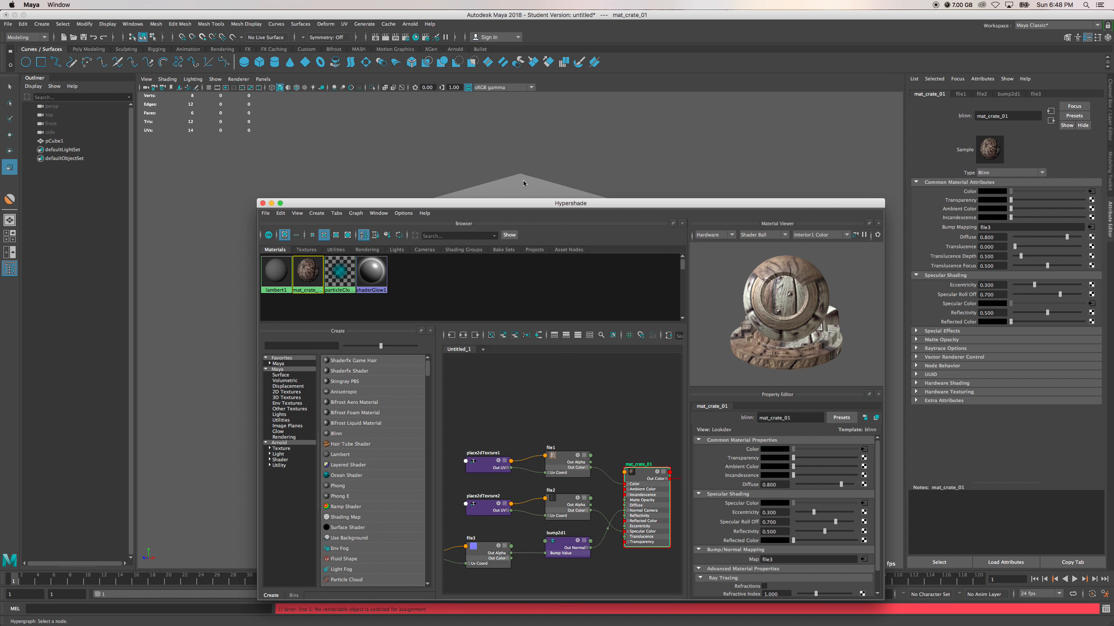
Step: Select the cube, assign the mat_crate_01 material to it, and show the assigned material's attributes
left_click(513, 196)
right_click(310, 269)
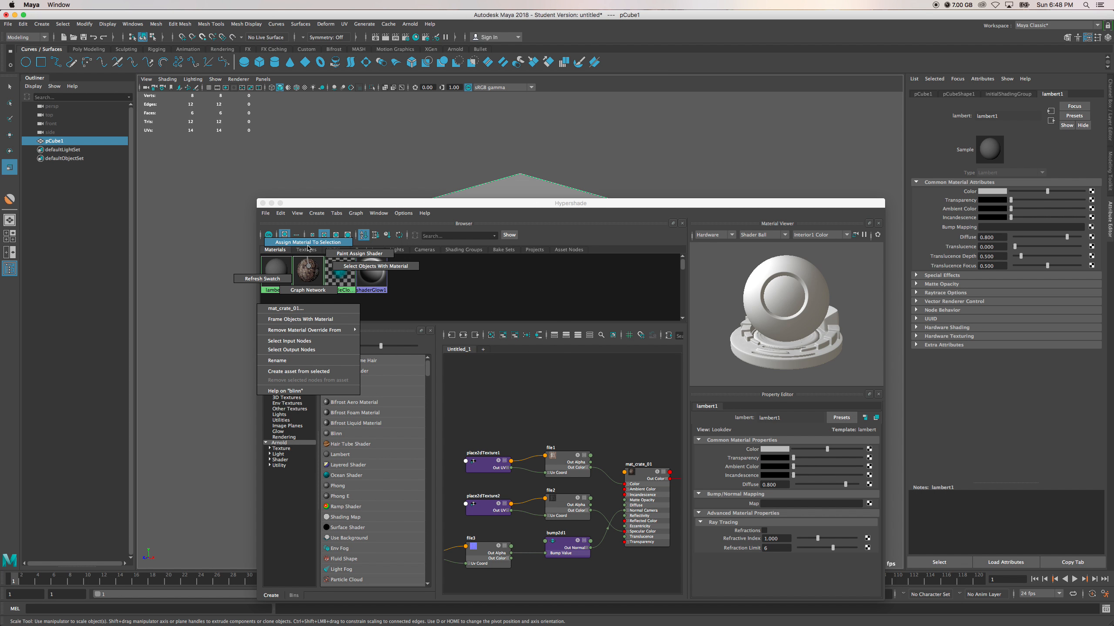
left_click(308, 245)
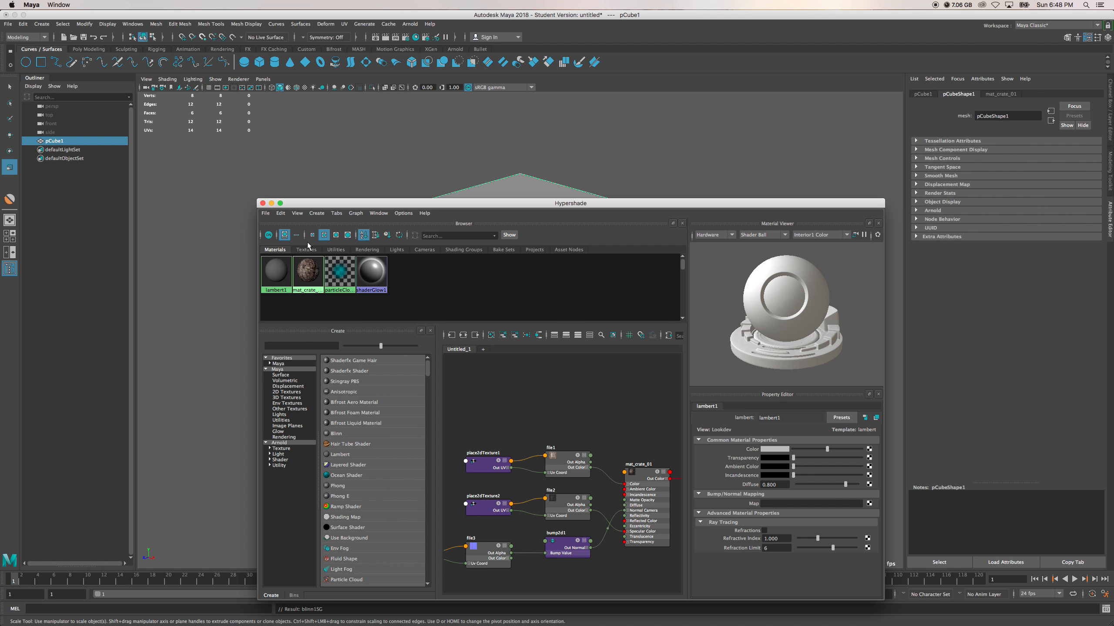
left_click_drag(565, 205, 566, 396)
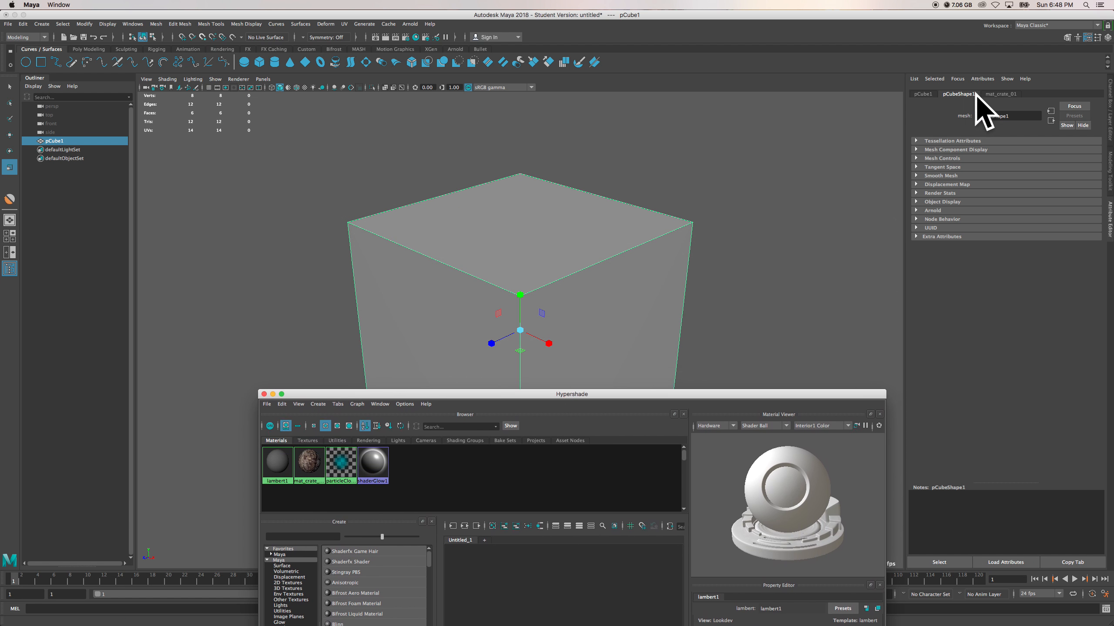
left_click(1005, 94)
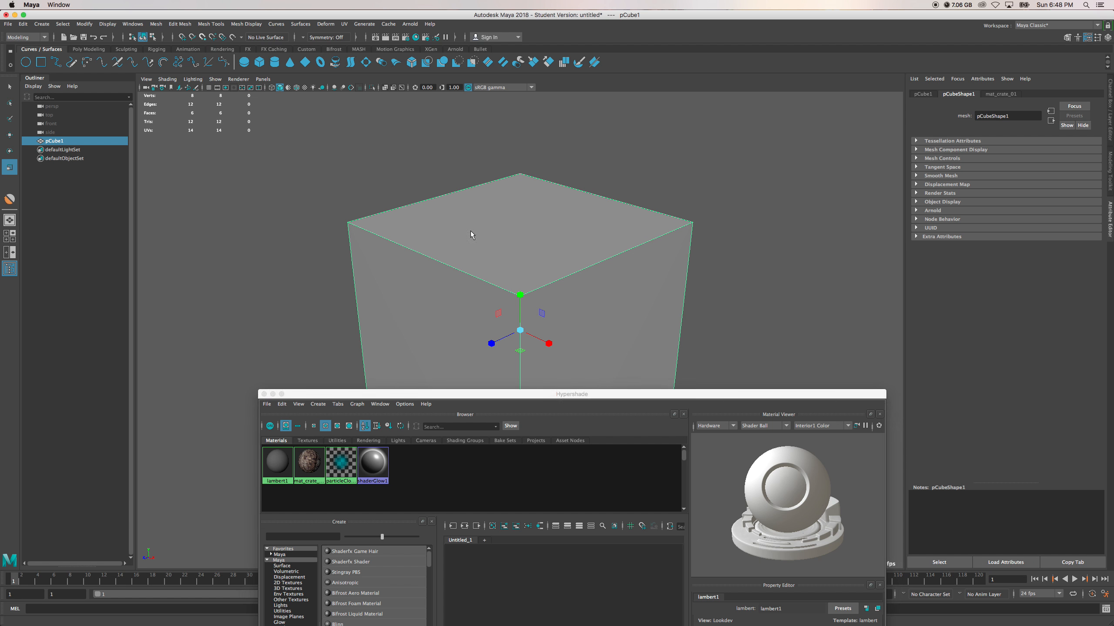
left_click(1005, 94)
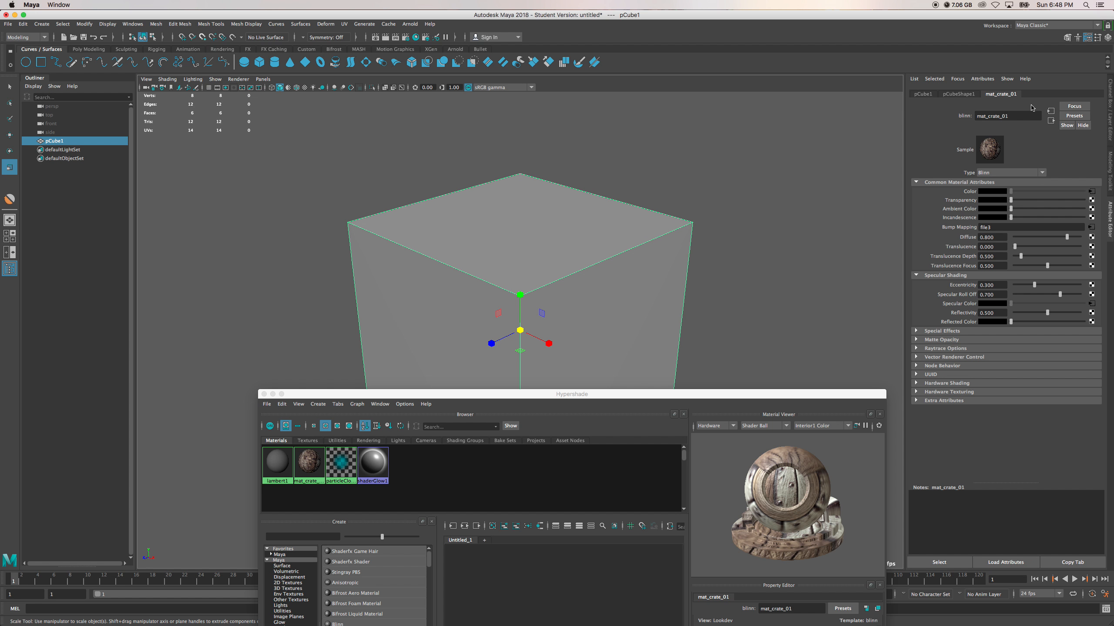
Step: Rename the cube as crate_01 and clear the Hypershade window away from the viewport
left_click(918, 95)
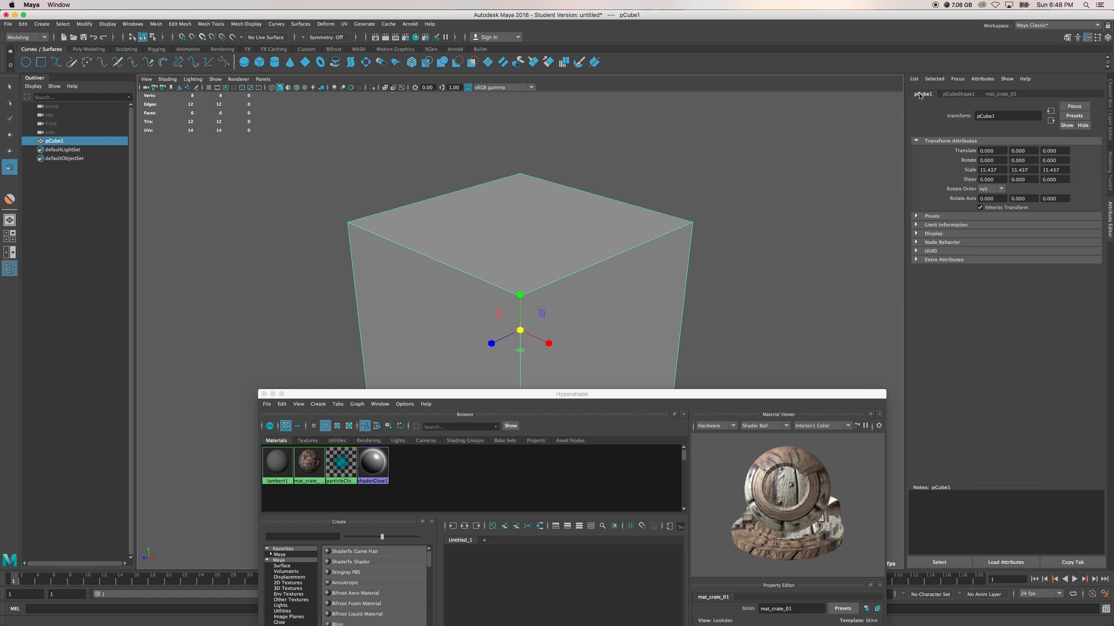
double_click(63, 141)
type("crate 01")
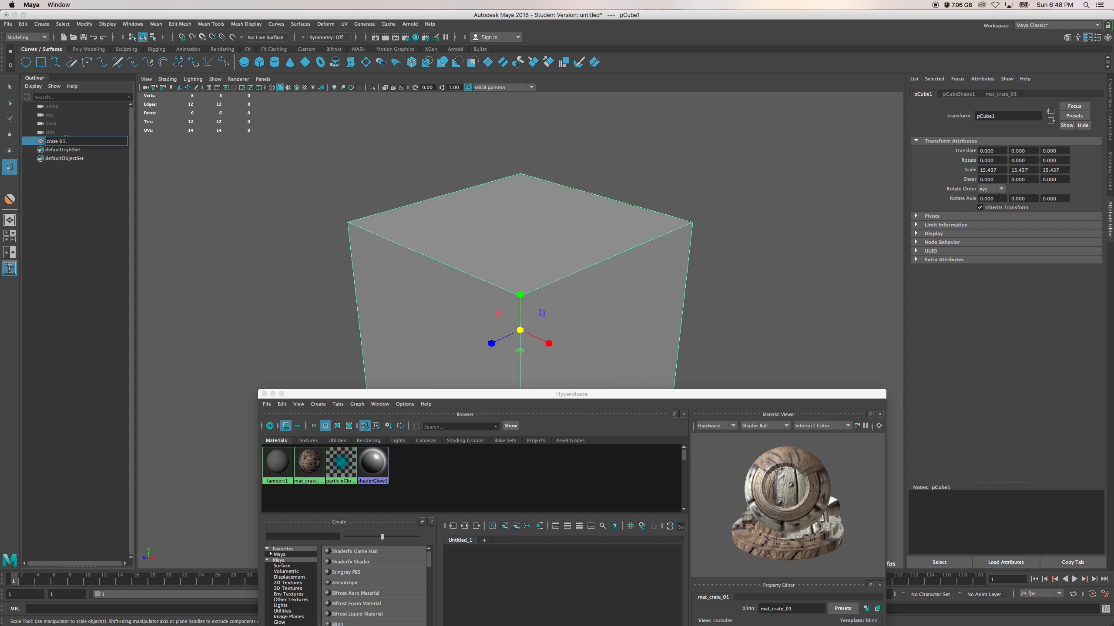
key("Return")
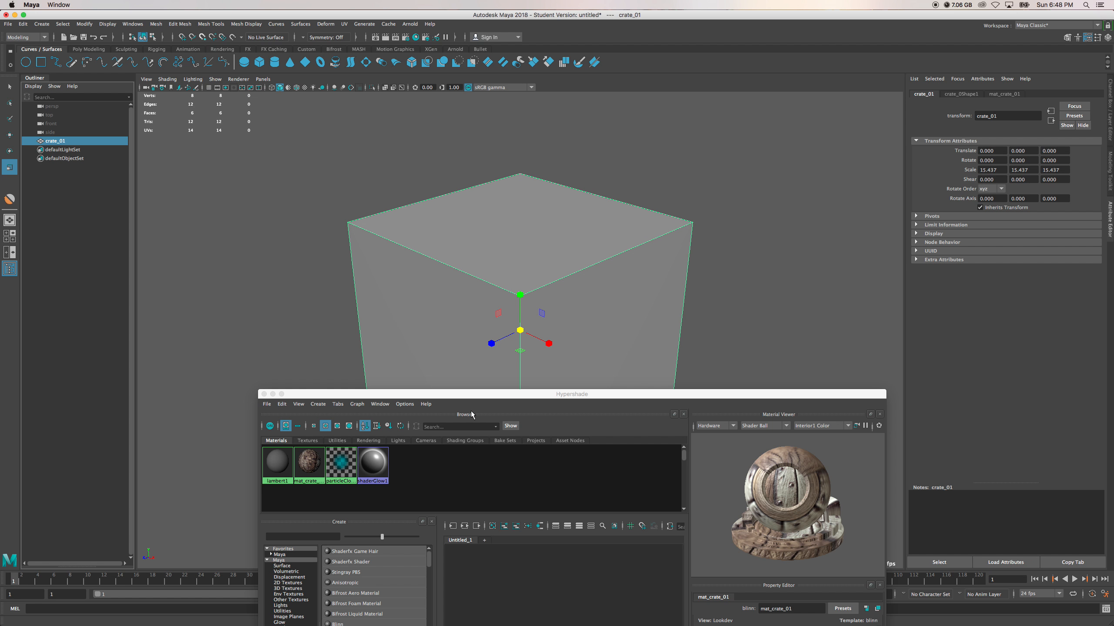
left_click_drag(508, 397, 467, 128)
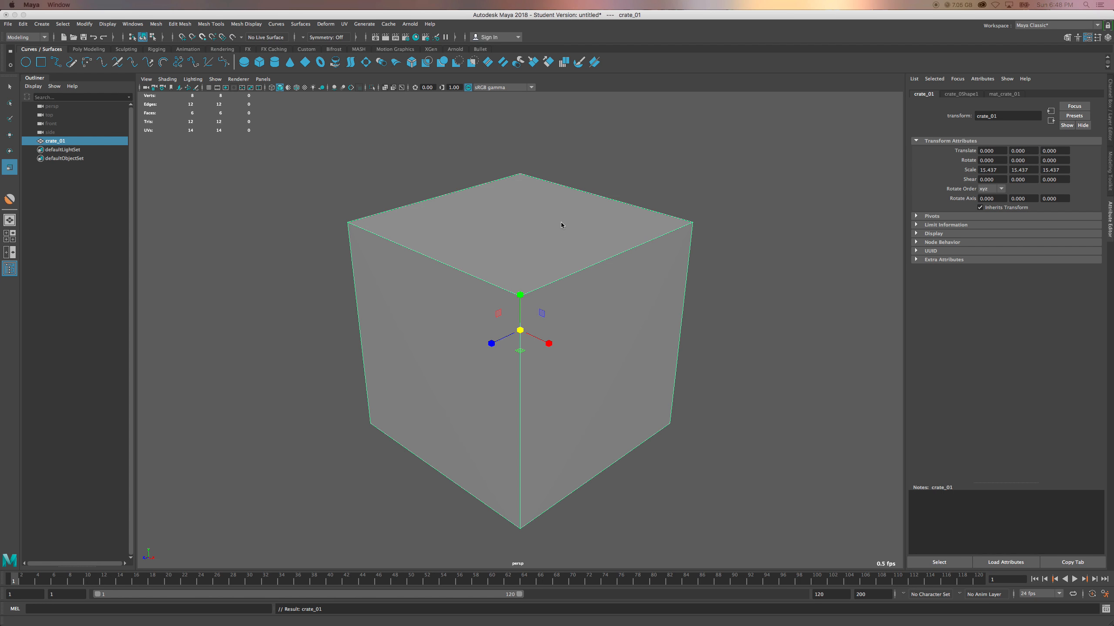
Step: Turn on textured display in the perspective viewport and inspect the crate's material from several angles
left_click(456, 225)
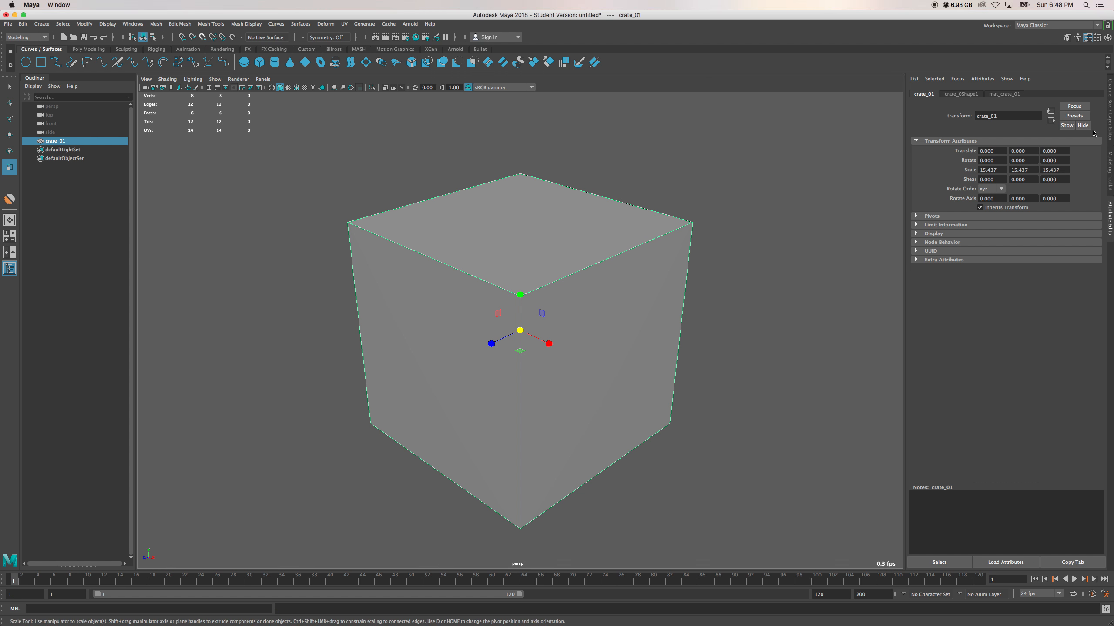
left_click(1001, 95)
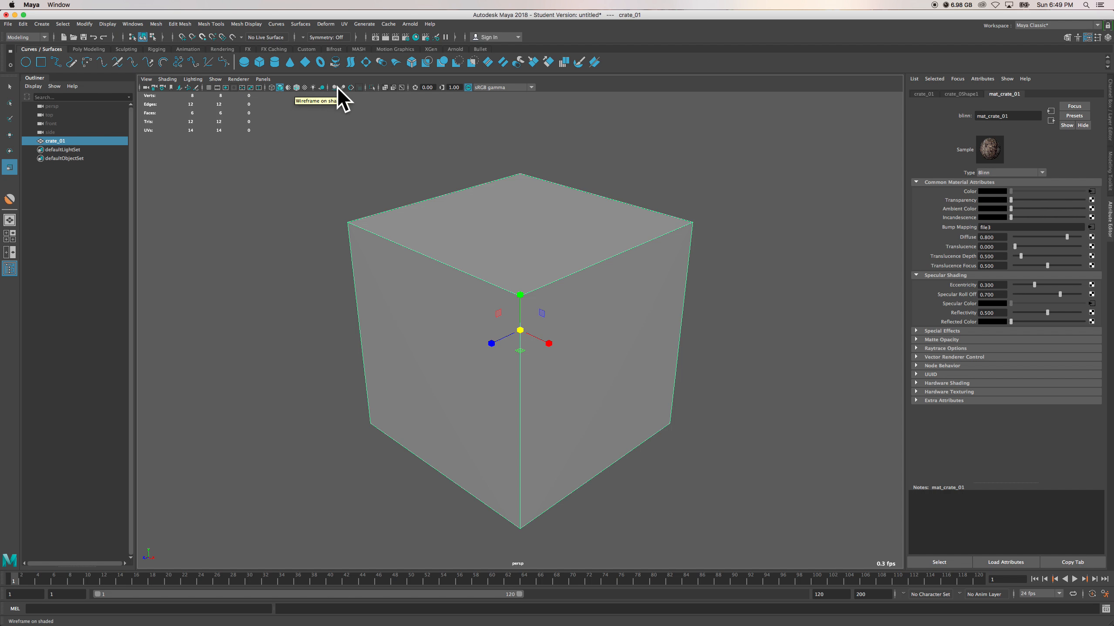
left_click(305, 88)
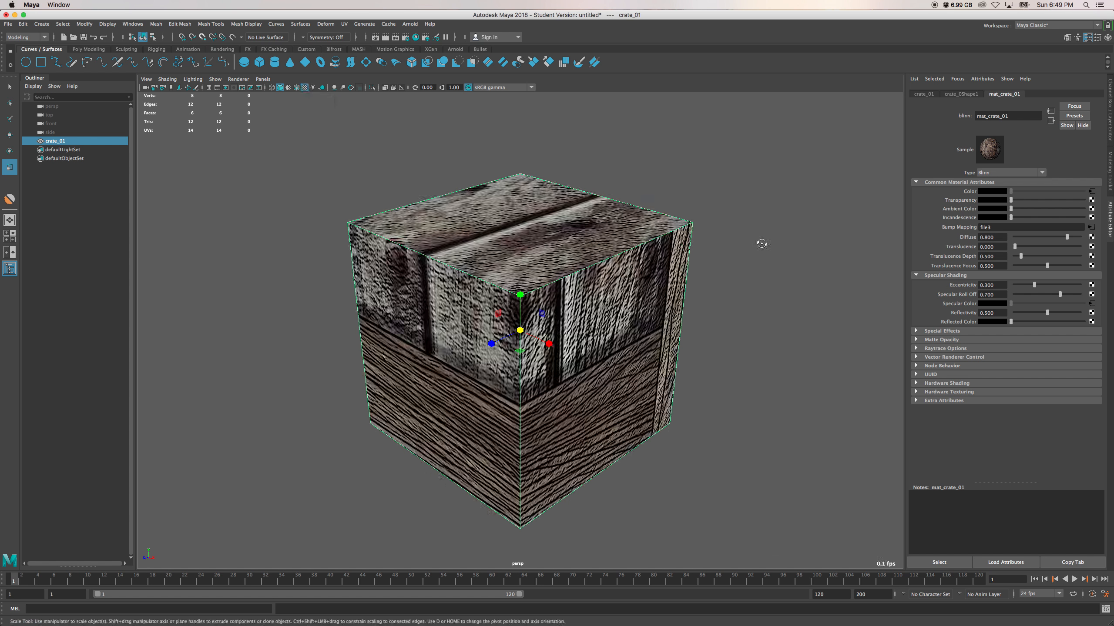
left_click_drag(758, 241, 667, 234, "alt")
scroll(575, 272, "down", 5)
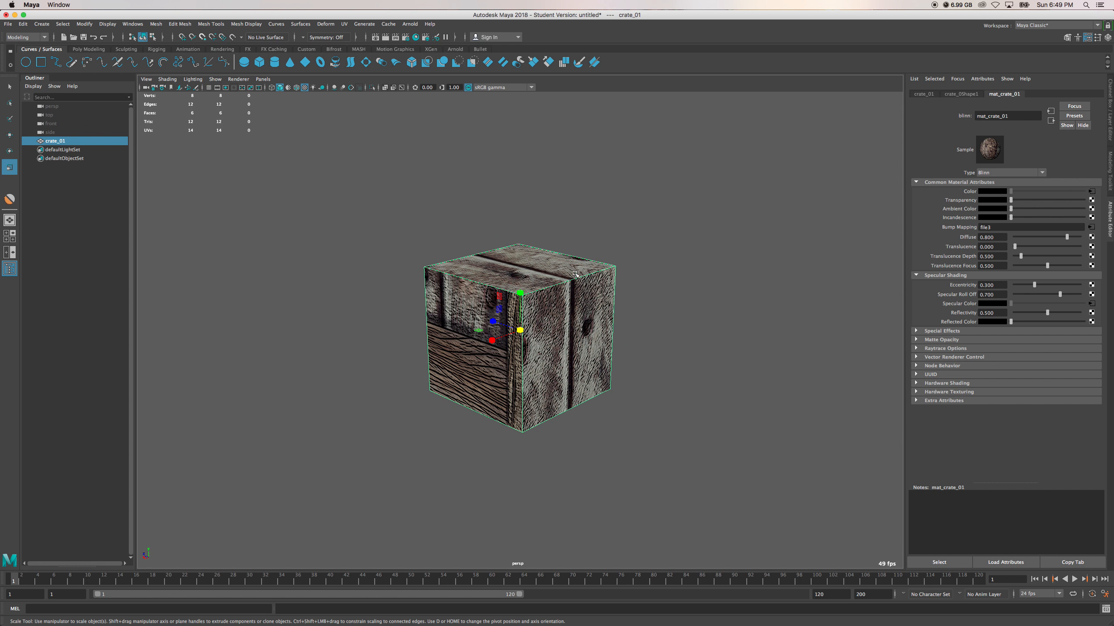
left_click_drag(580, 248, 579, 259, "alt")
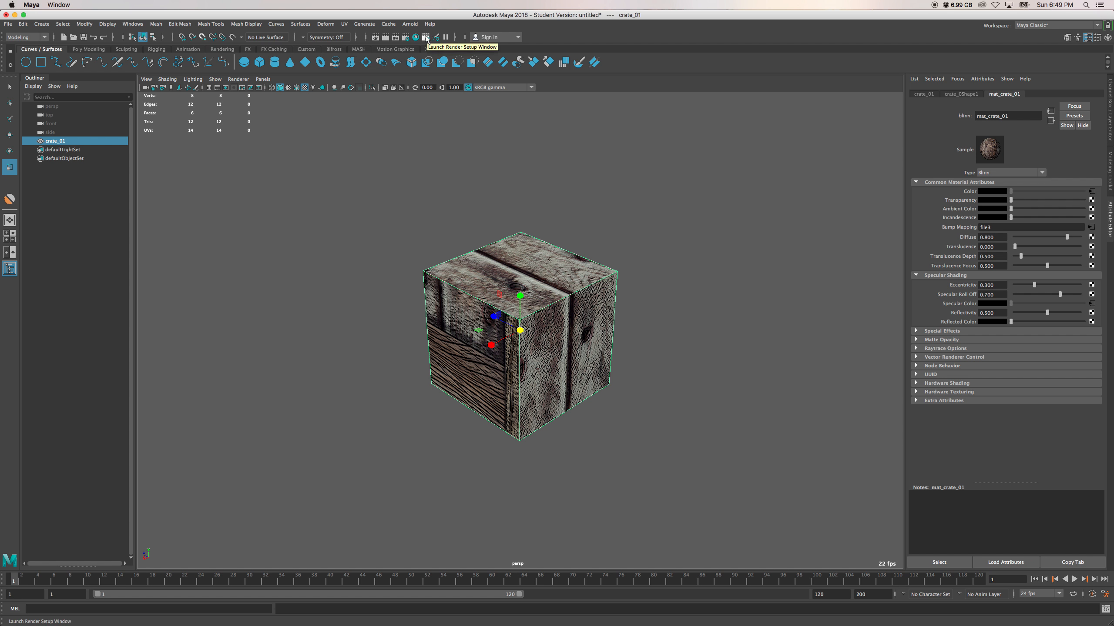
Step: Open the UV Editor for the crate and hide the texture image behind its UV layout
left_click(344, 24)
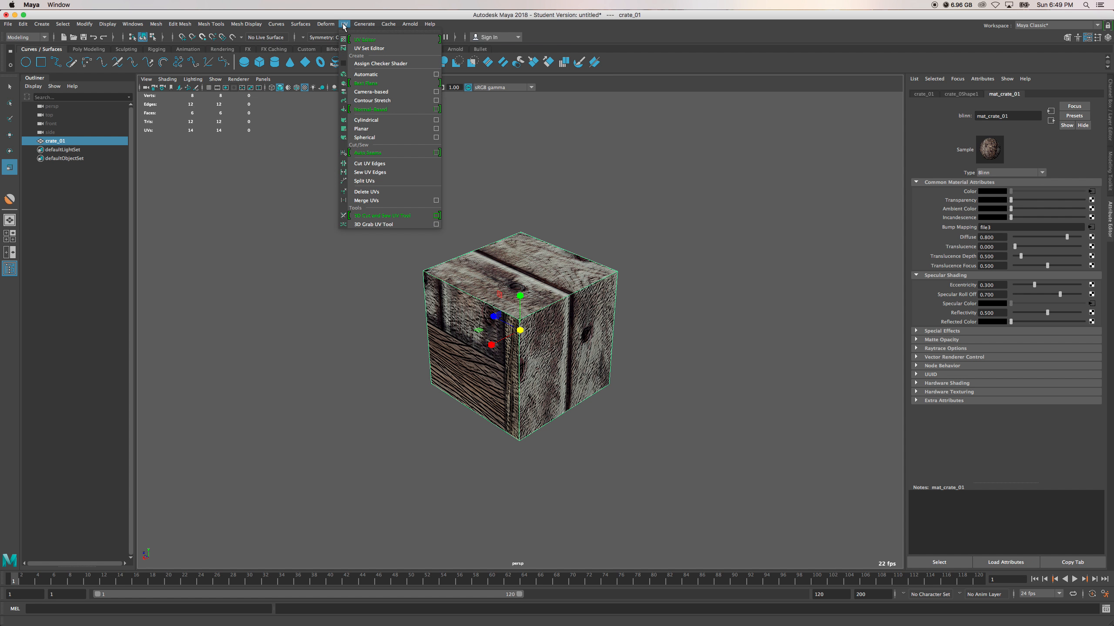
left_click(363, 43)
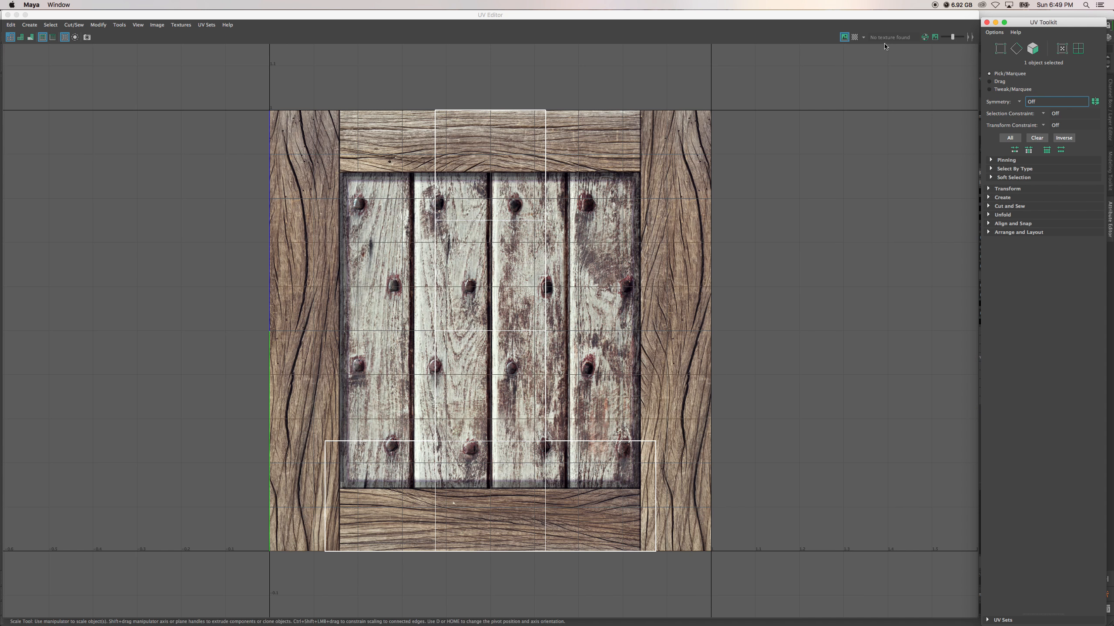
left_click(845, 37)
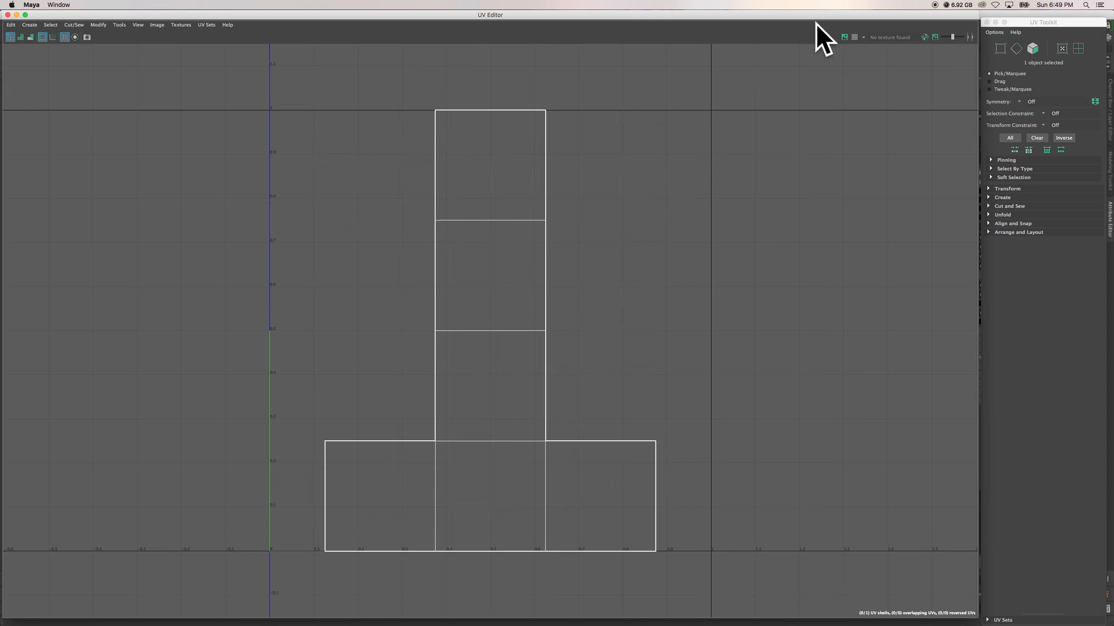
left_click(845, 38)
left_click(845, 38)
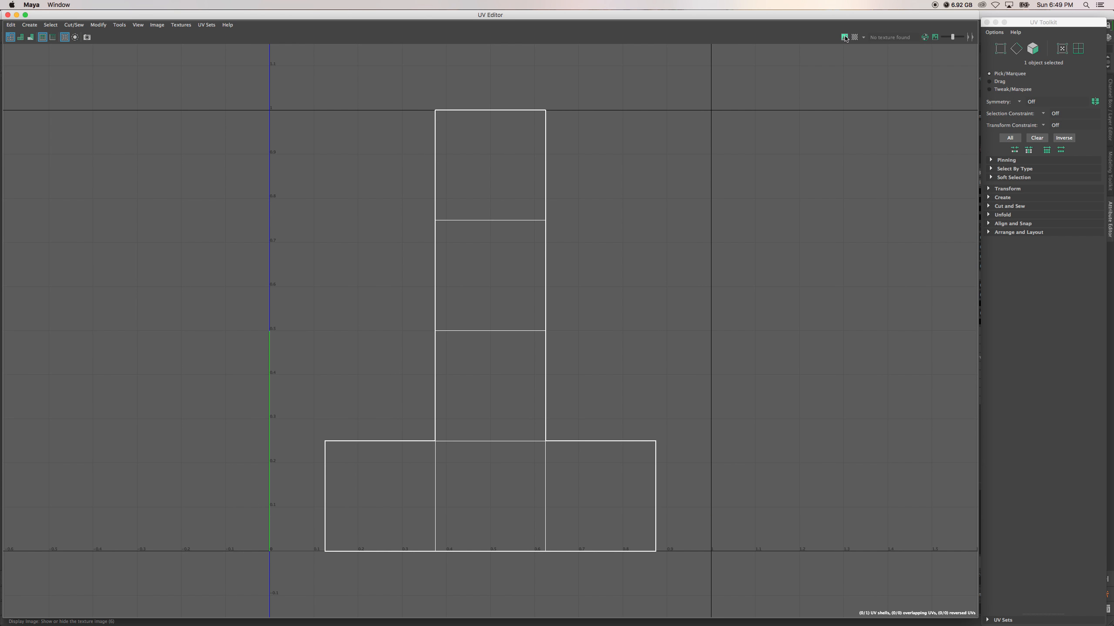
left_click(845, 37)
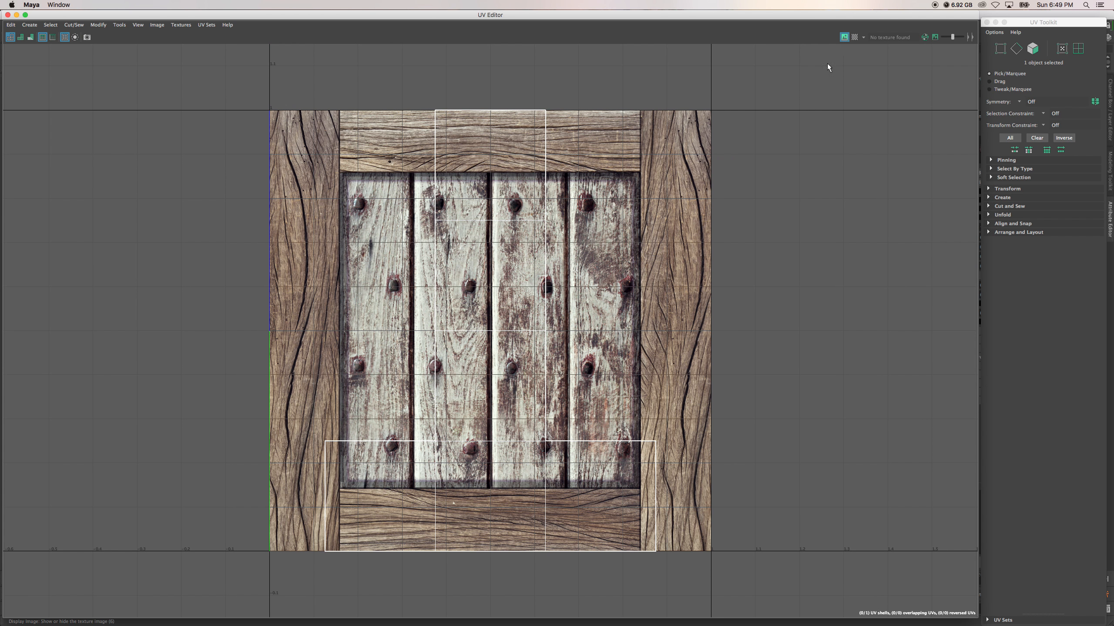
left_click(844, 37)
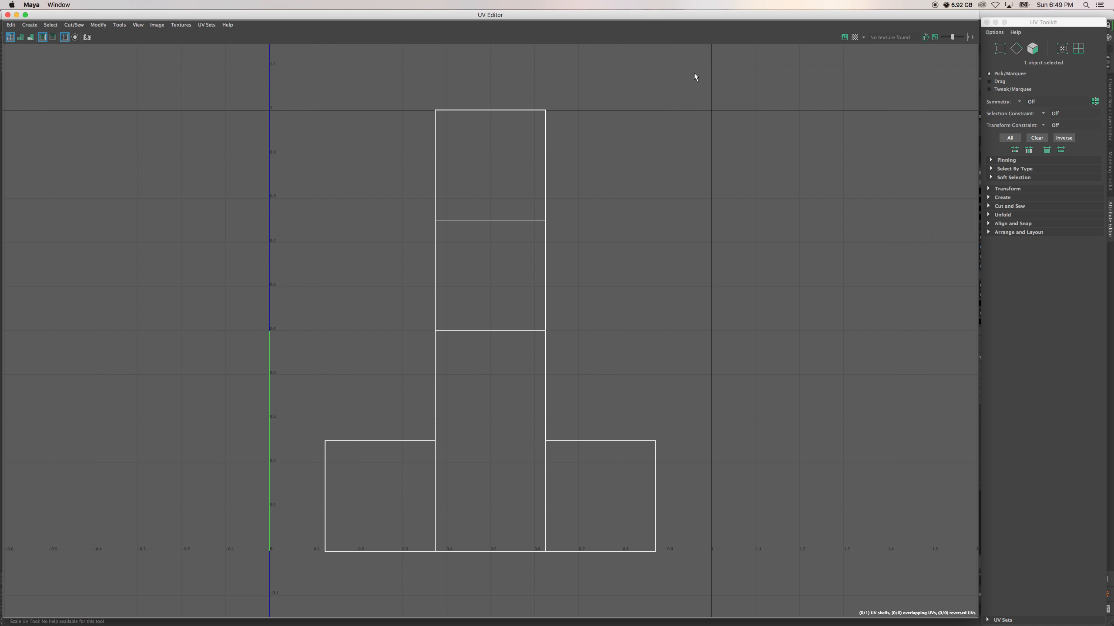
Step: Dock the UV Toolkit into the UV Editor window
right_click(497, 269)
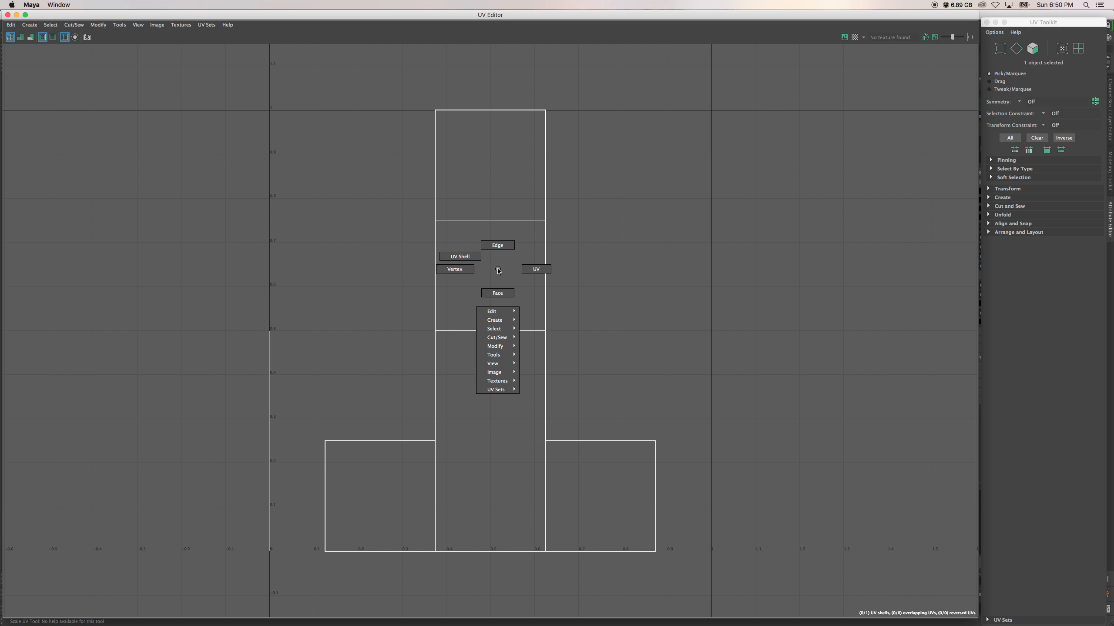
right_click_drag(497, 269, 762, 339)
left_click_drag(1037, 28, 981, 84)
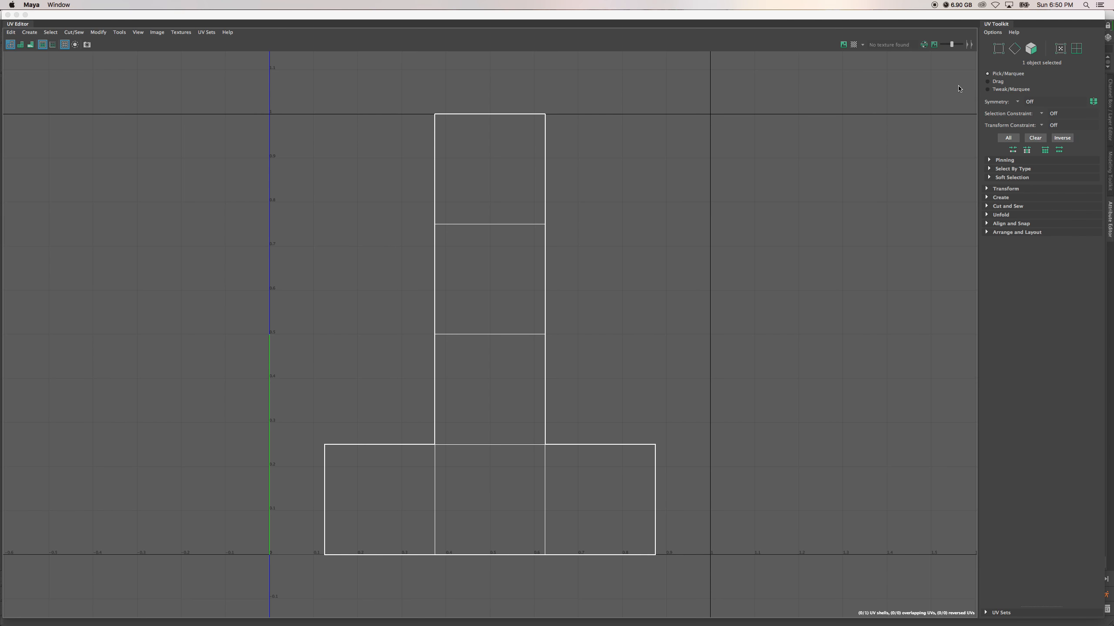
Step: Select all six faces of the crate's UV layout and cut them into separate UV shells
right_click(519, 171)
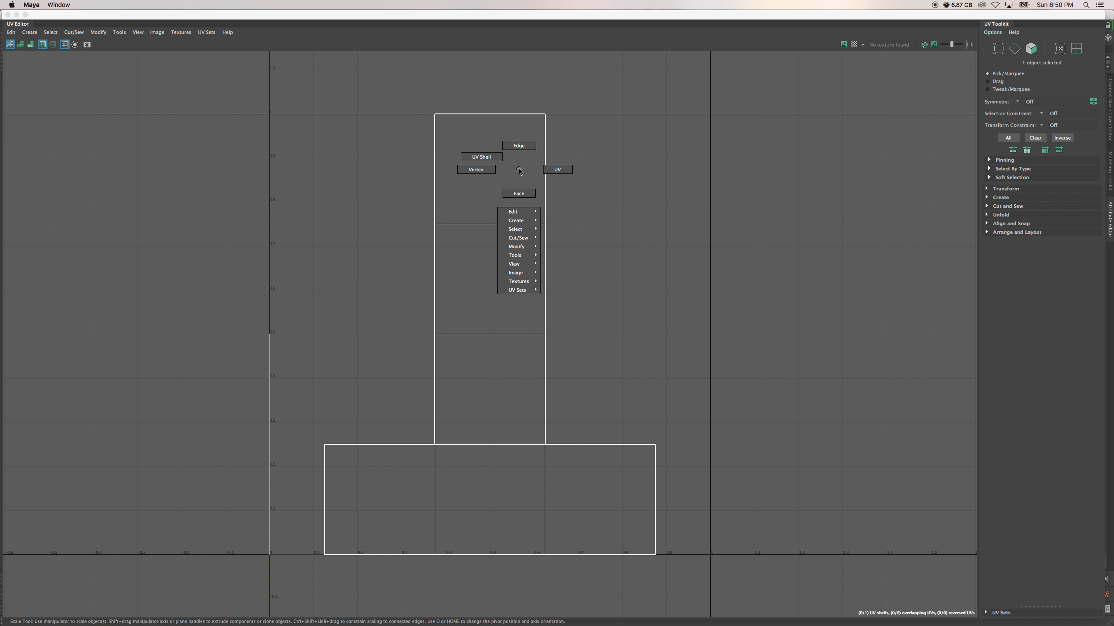
left_click(519, 194)
left_click_drag(213, 97, 724, 587)
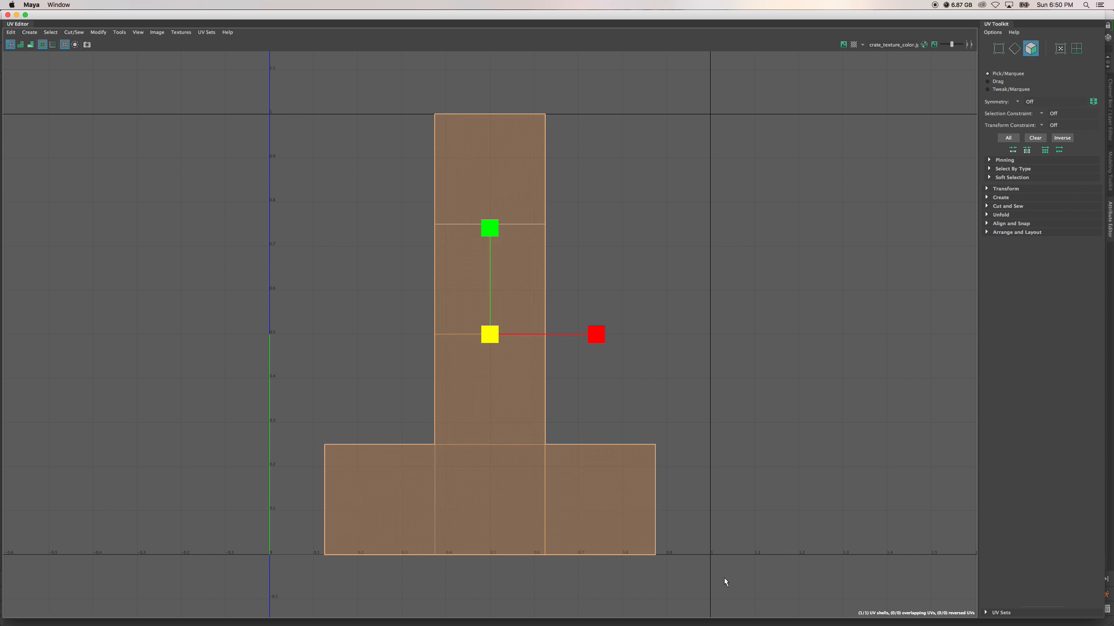
left_click(990, 207)
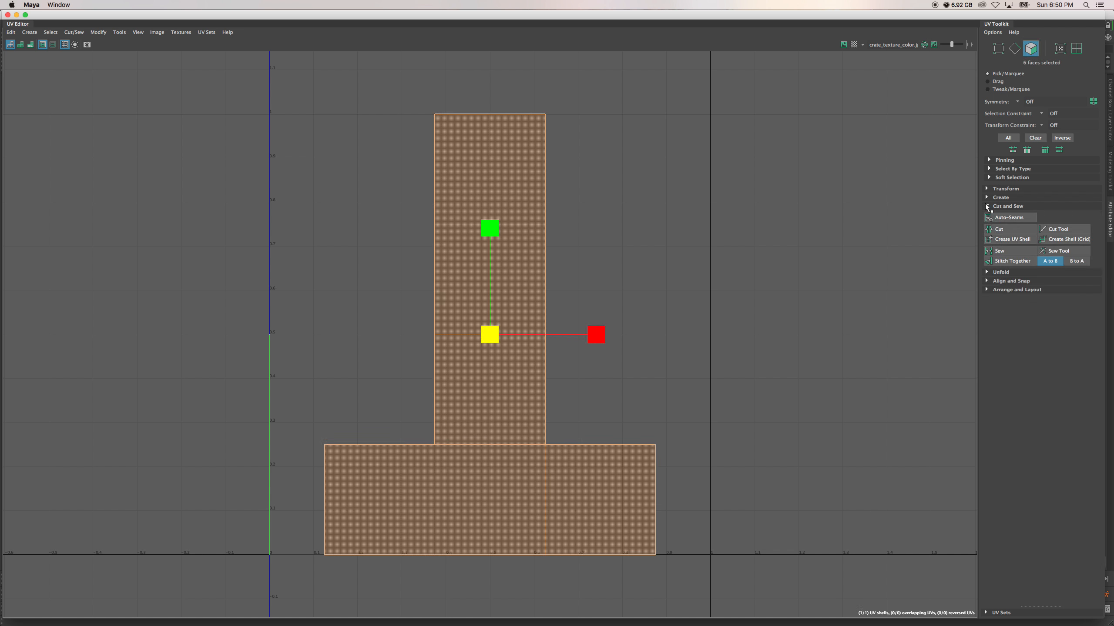
left_click(1003, 230)
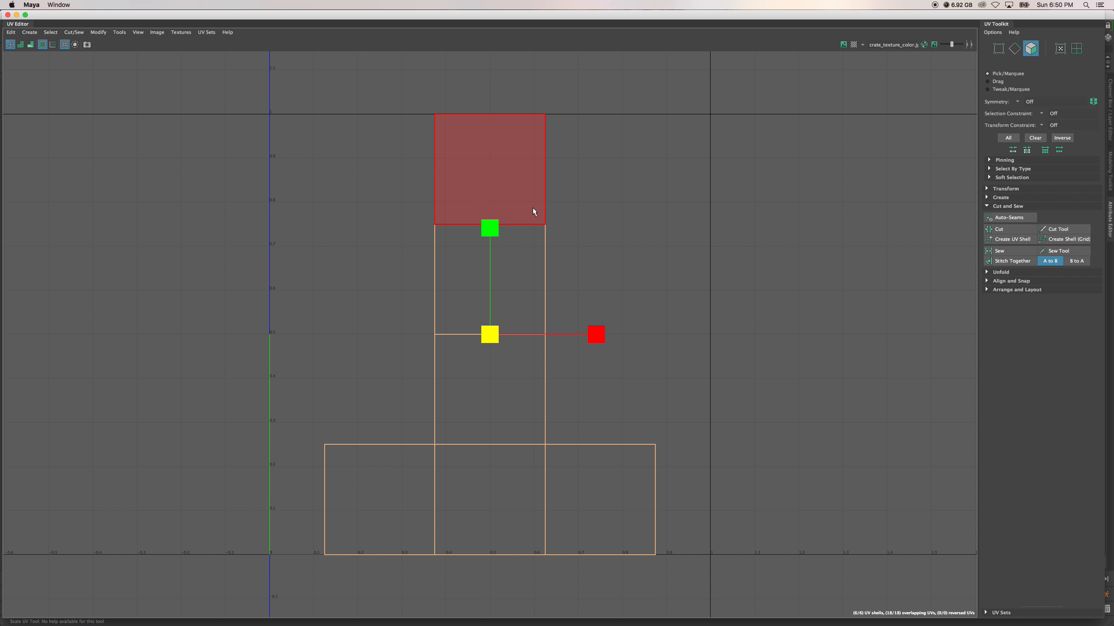
Step: Switch to UV shell selection and stack the vertical column's upper shells and the bottom row's rightmost shell at the centre of the UV square
right_click(533, 211)
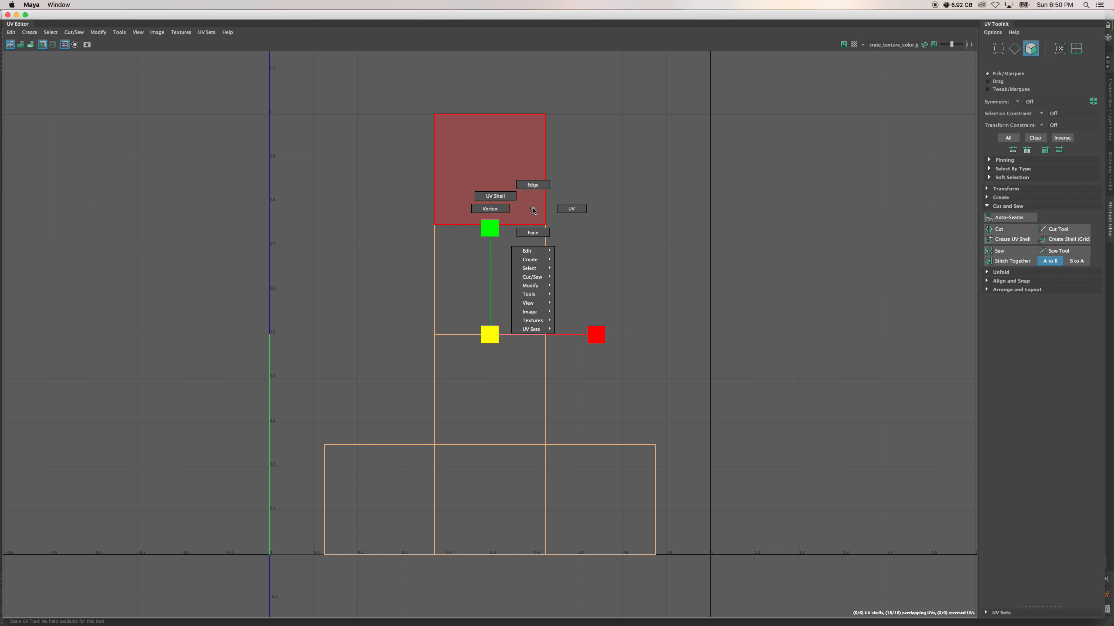
left_click(496, 196)
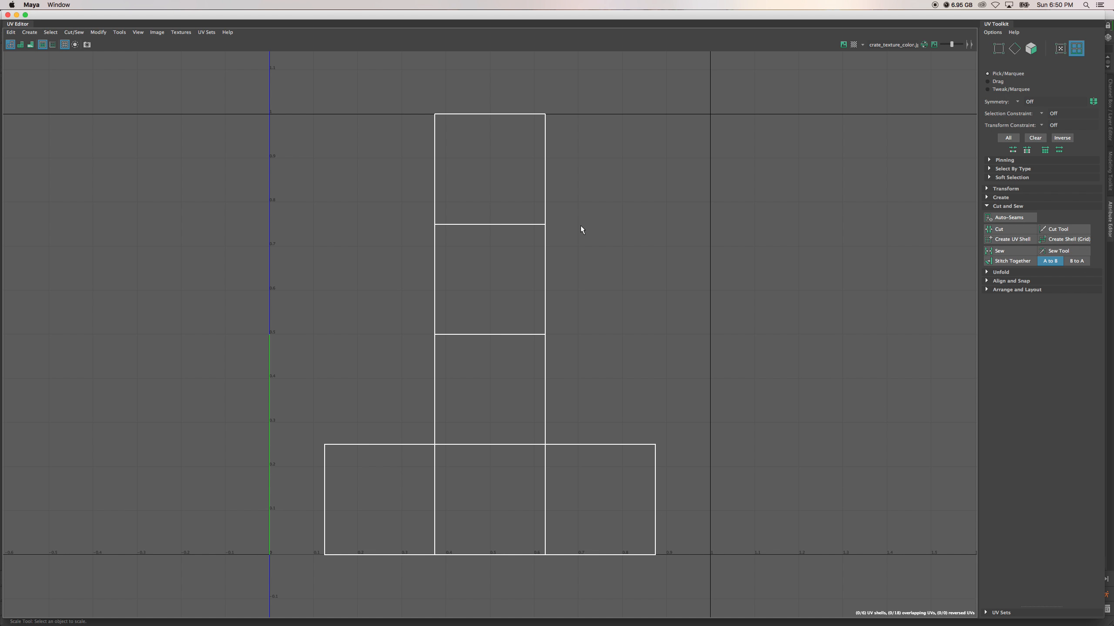
left_click(478, 166)
key("w")
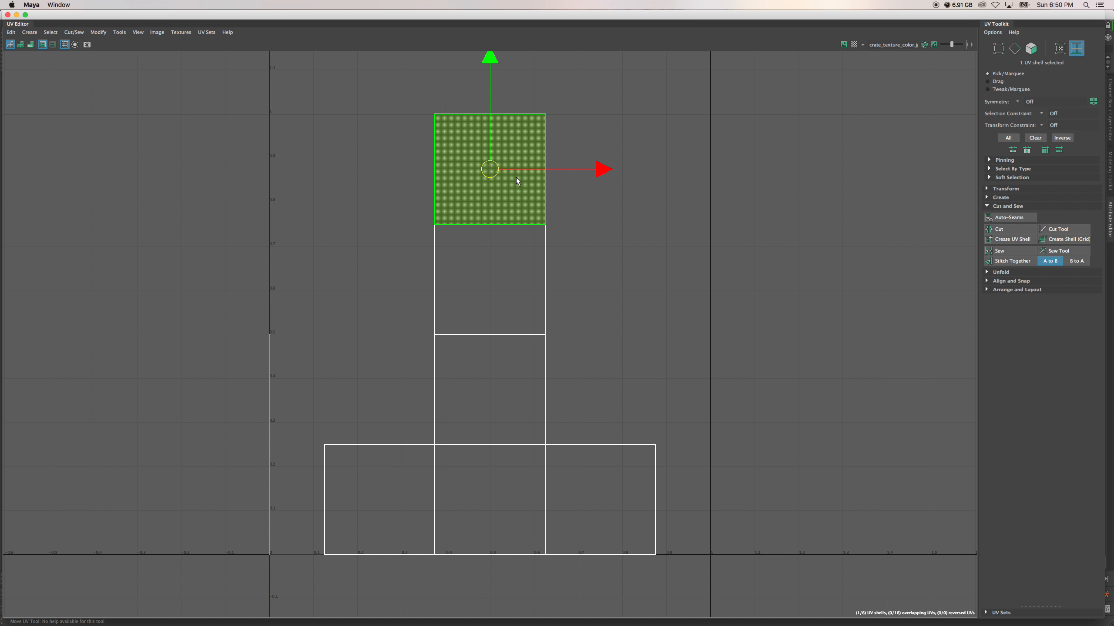
left_click_drag(490, 169, 490, 334)
left_click(596, 402)
left_click(523, 428)
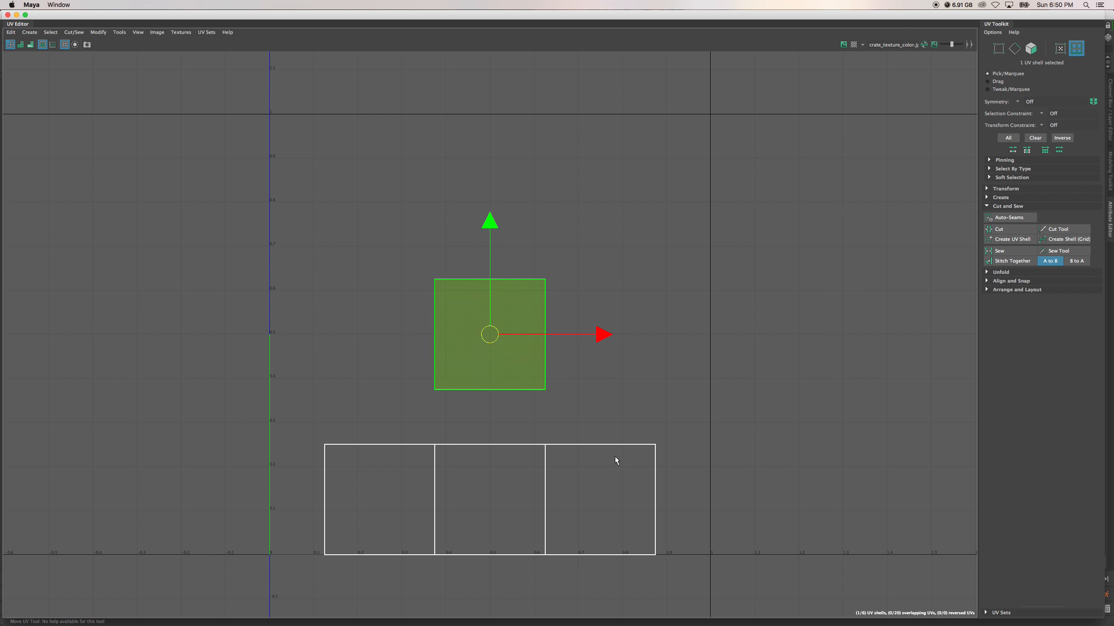
left_click(622, 504)
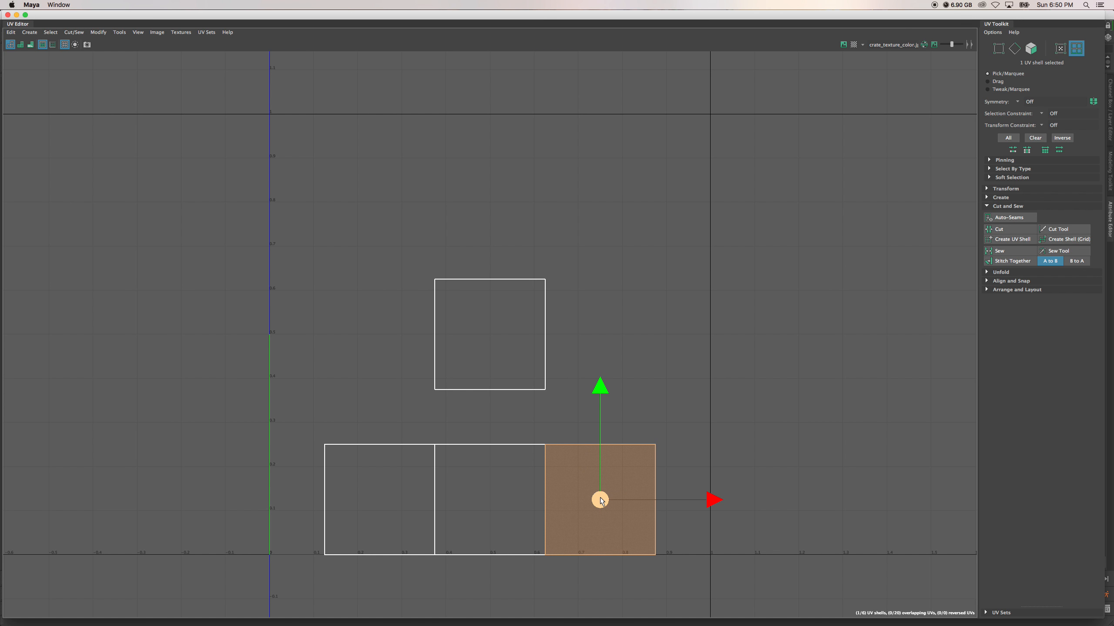
left_click_drag(598, 499, 491, 335)
left_click_drag(582, 17, 582, 124)
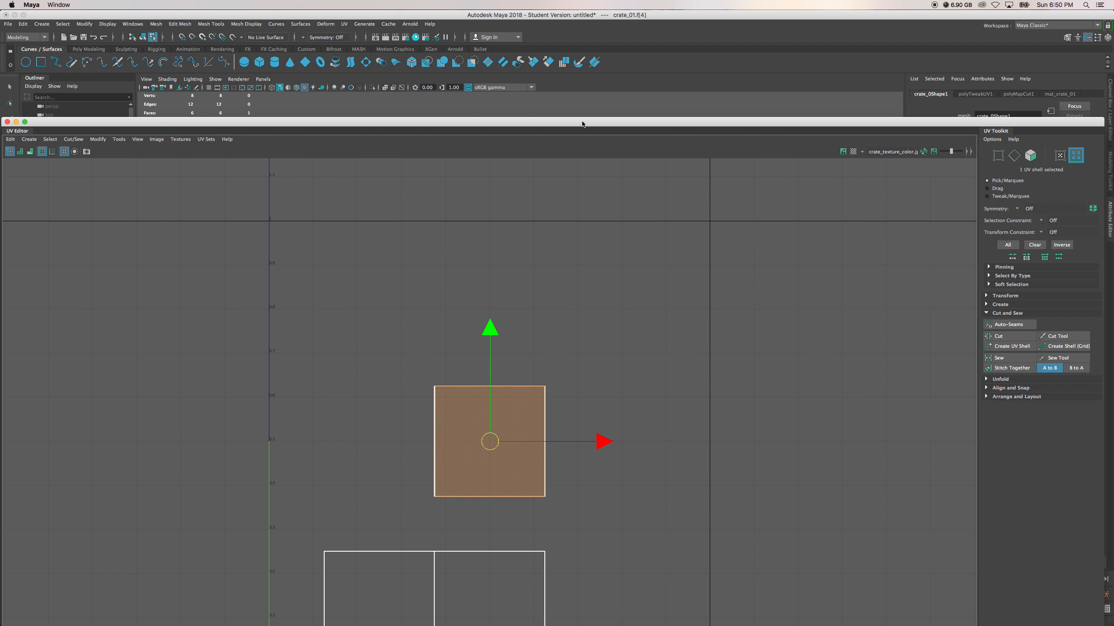
left_click(154, 38)
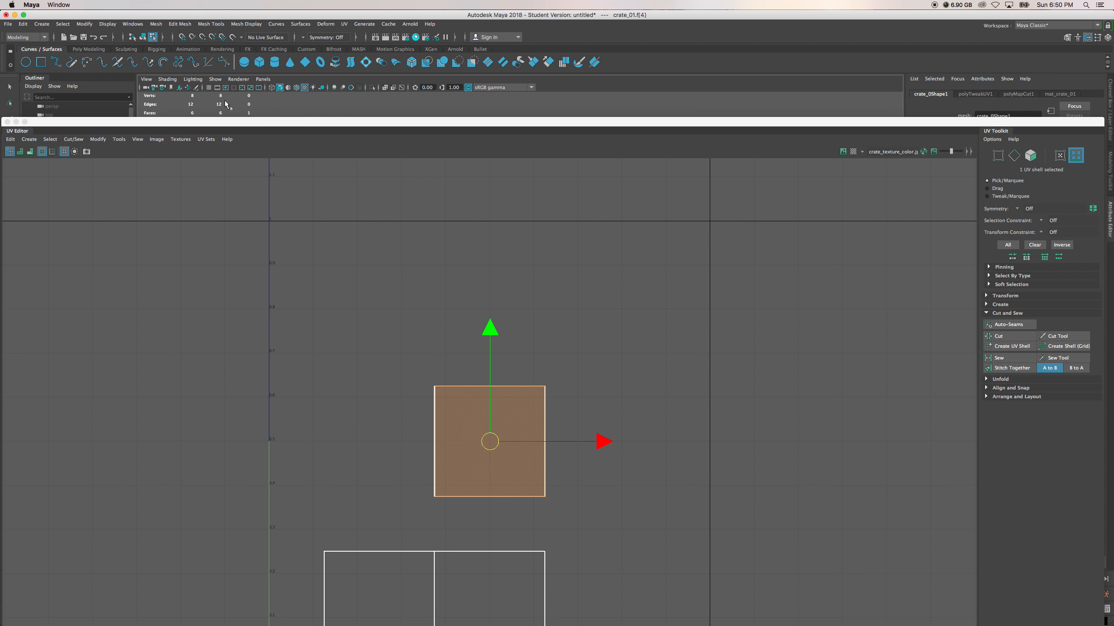
double_click(425, 125)
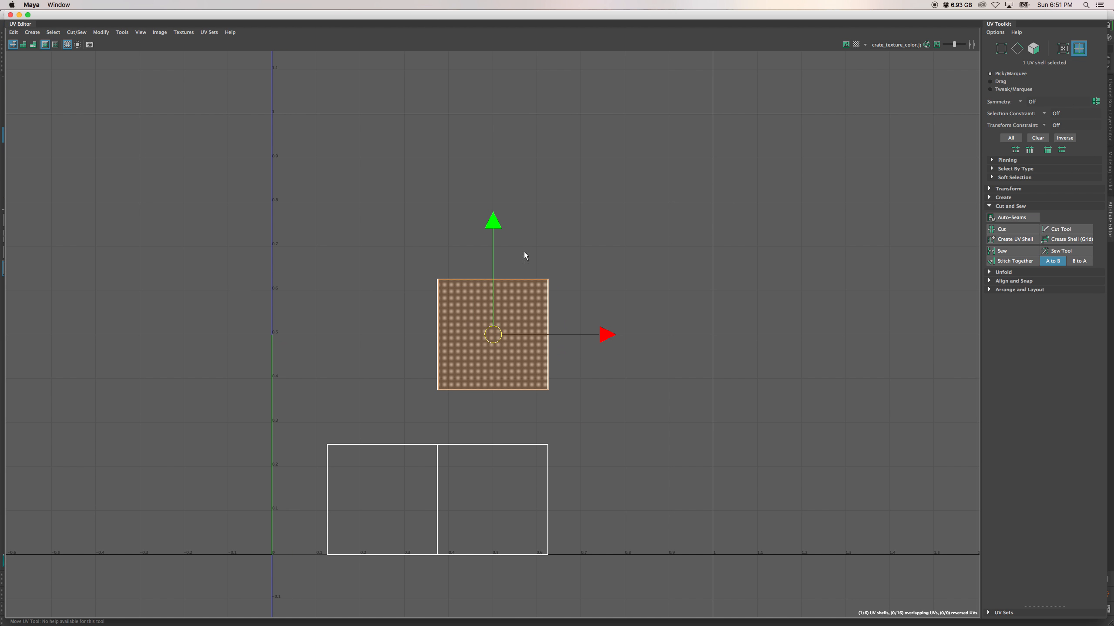
Step: Move the two remaining bottom-row shells onto the central stack so all six shells overlap
mouse_move(493, 334)
left_mouse_down()
mouse_move(514, 334)
mouse_move(485, 336)
left_mouse_up()
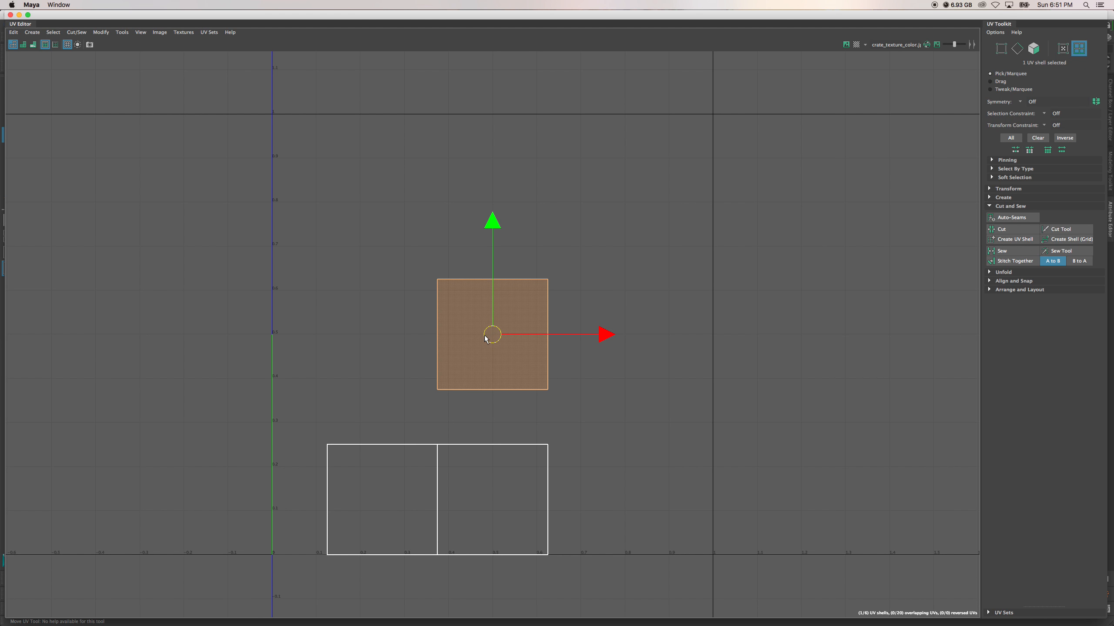
left_click(507, 509)
left_click_drag(496, 500, 497, 222)
left_click(390, 501)
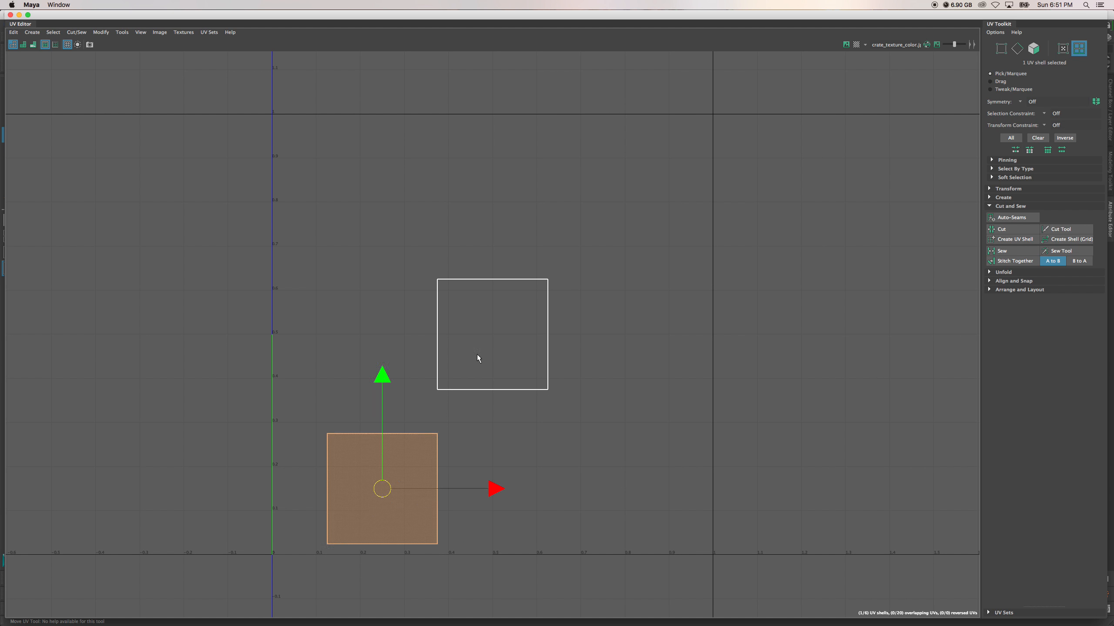
left_click_drag(372, 489, 485, 333)
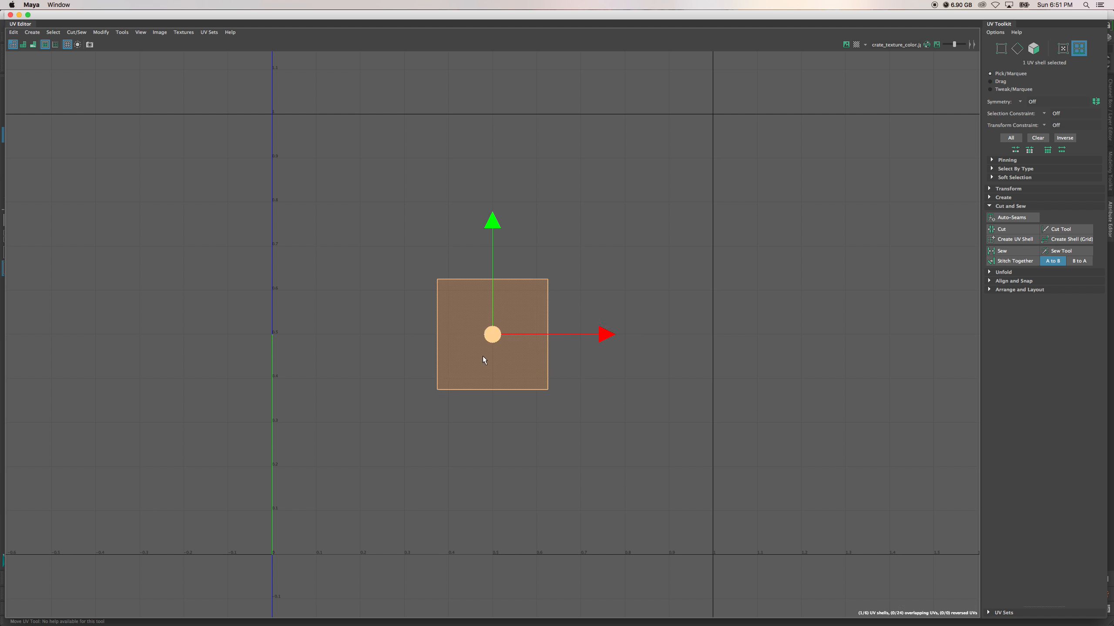
Step: Select all six stacked UV shells and scale them uniformly to fill the 0 to 1 UV square
left_click_drag(588, 426, 394, 262)
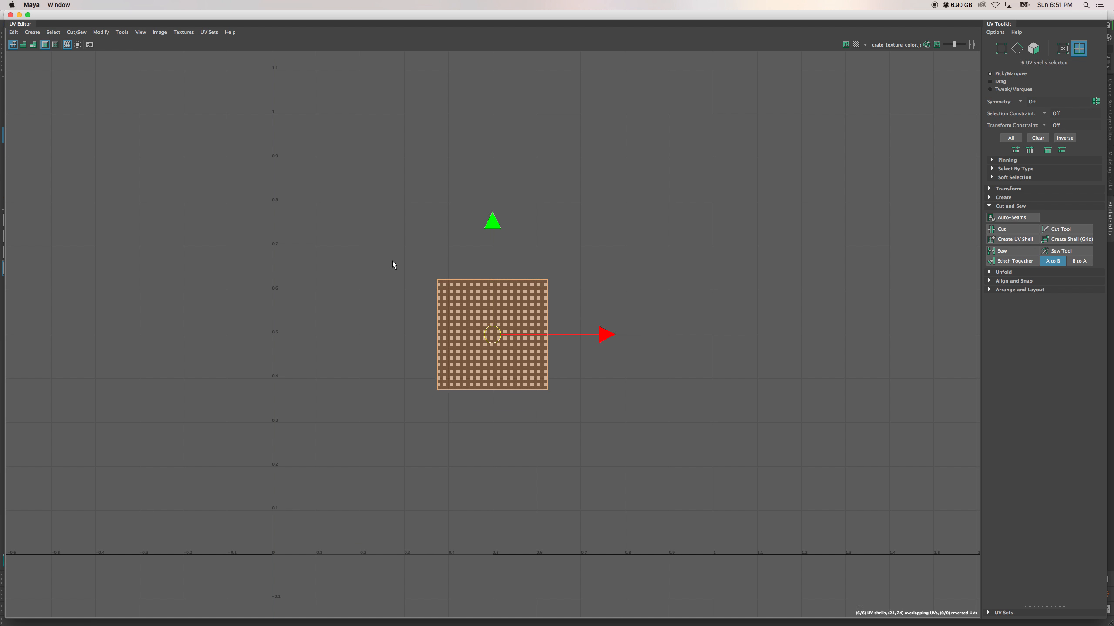
key("r")
left_click_drag(616, 439, 407, 265)
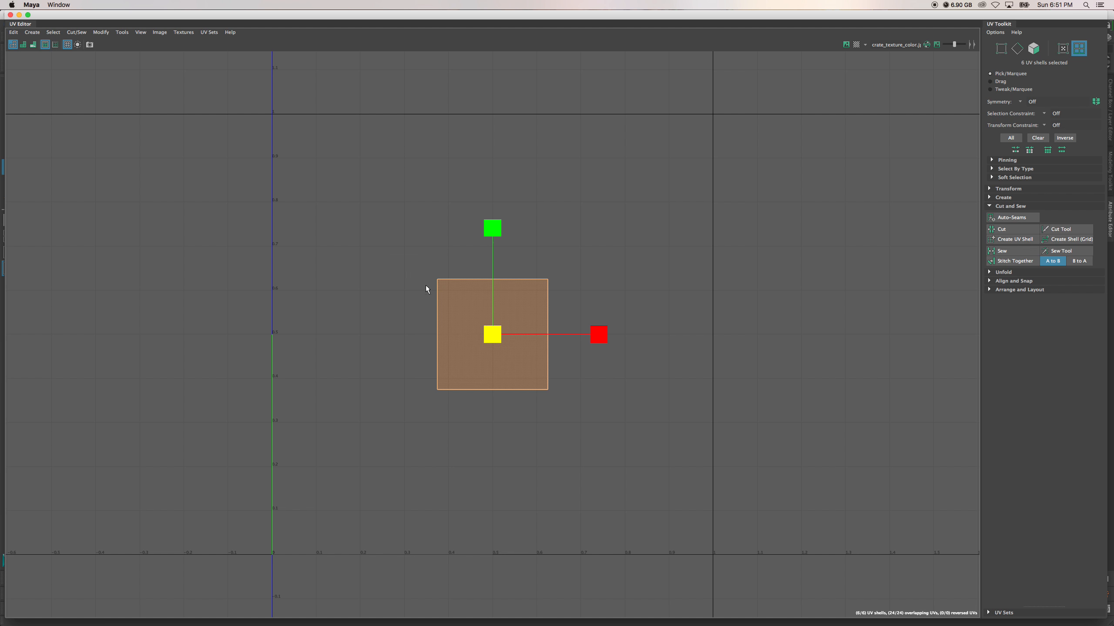
middle_click_drag(498, 329, 510, 352, "alt")
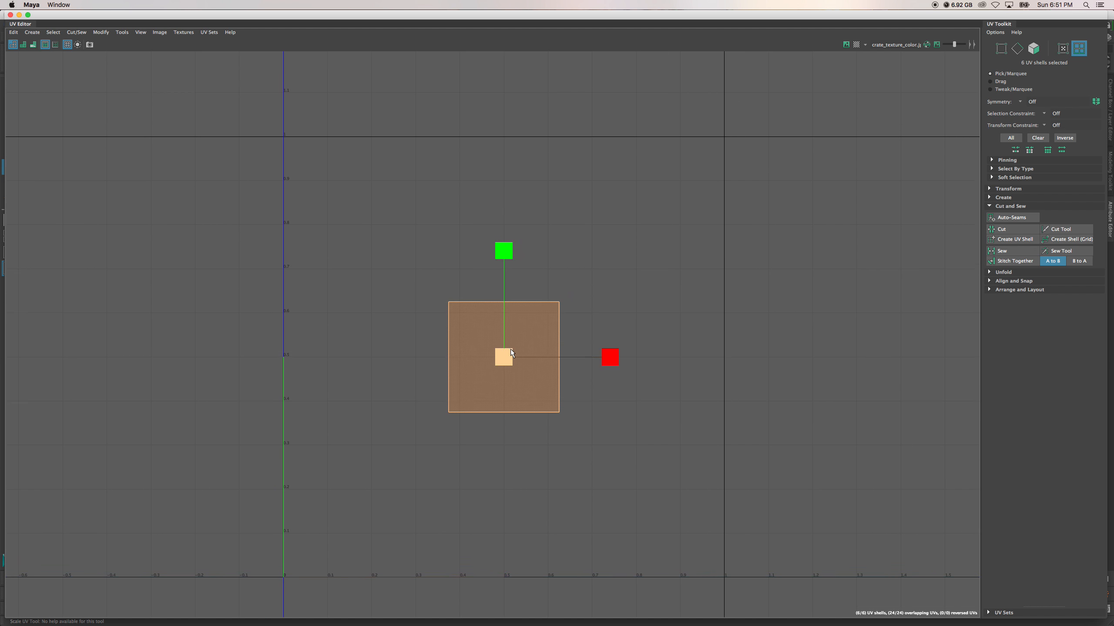
left_click_drag(510, 350, 828, 91)
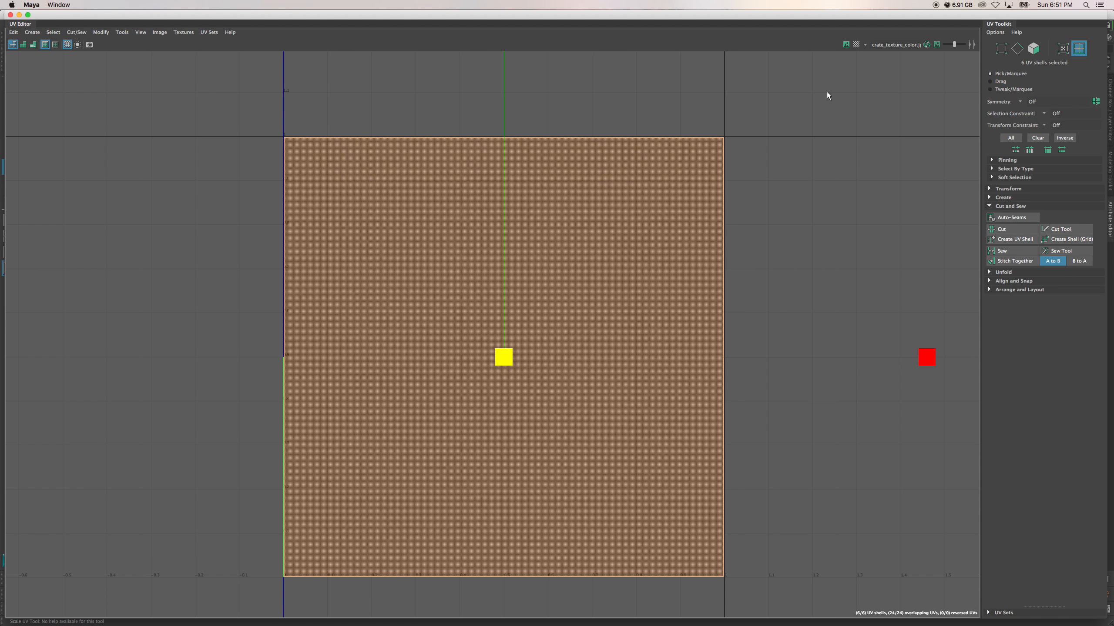
left_click_drag(827, 92, 827, 92)
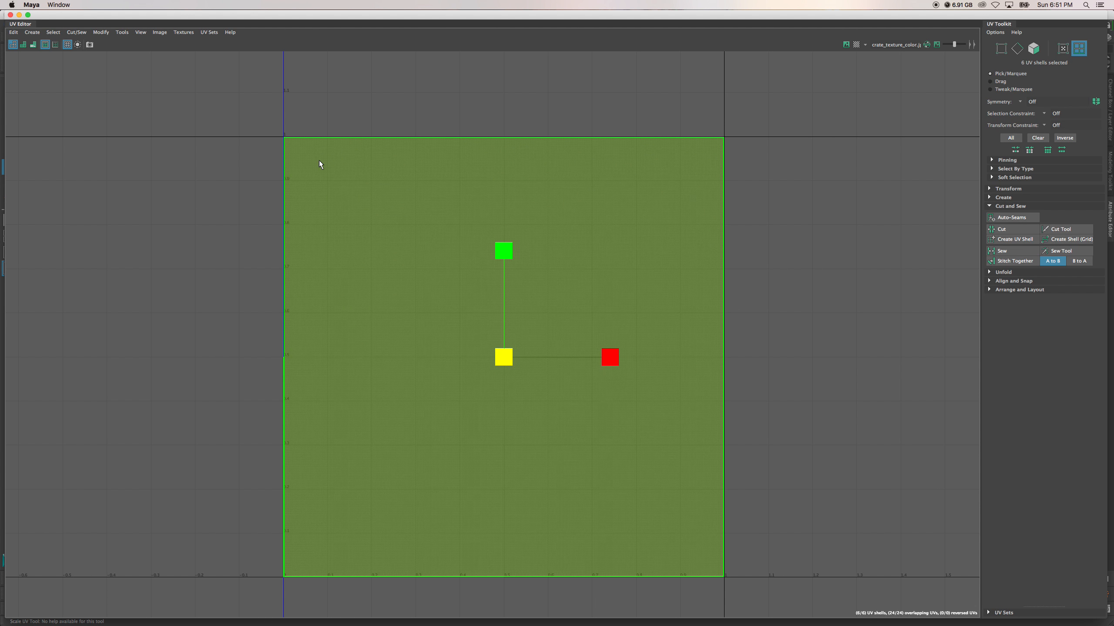
Step: Switch to UV selection and move the stacked upper-left corner UVs precisely onto the corner of the 0 to 1 square
right_click_drag(294, 148, 498, 418)
key("q")
right_click_drag(342, 184, 383, 184)
left_click_drag(237, 109, 327, 168)
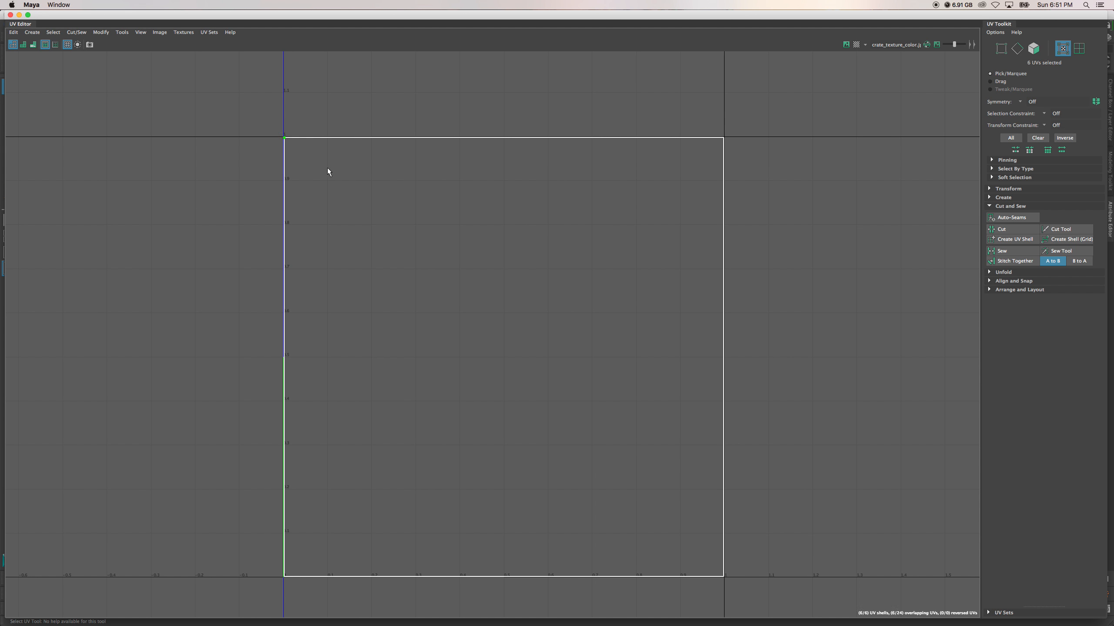
key("w")
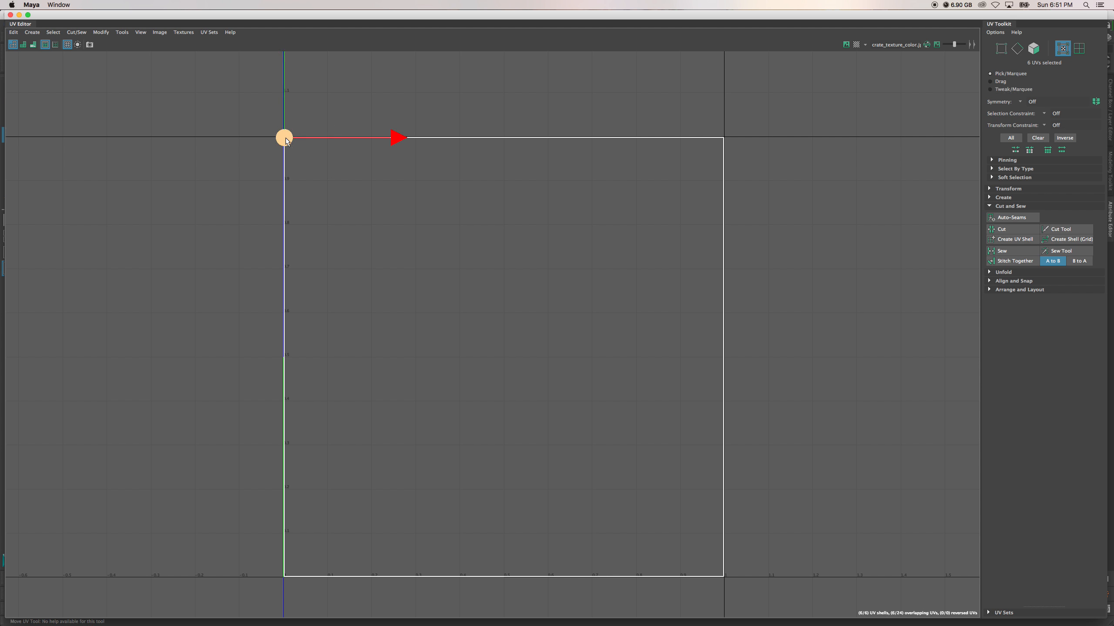
left_click_drag(283, 138, 285, 138)
Step: Align the stacked UVs at the other three corners of the layout with the corners of the 0 to 1 square
left_click_drag(691, 111, 734, 153)
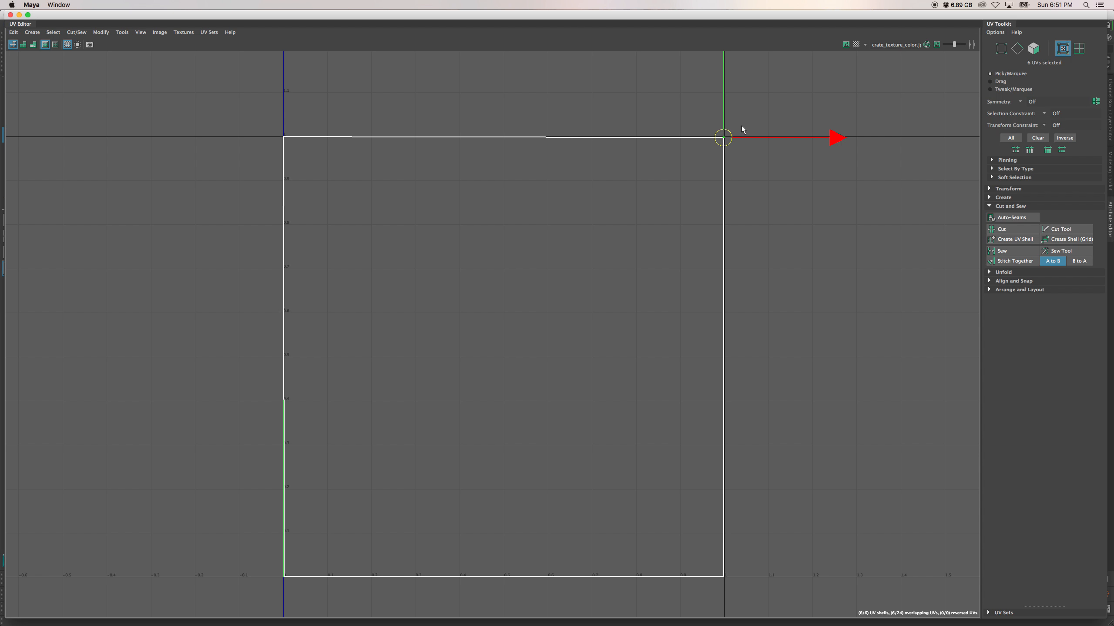
mouse_move(723, 138)
left_mouse_down()
mouse_move(714, 147)
mouse_move(726, 135)
mouse_move(707, 125)
mouse_move(726, 138)
left_mouse_up()
left_click(728, 148)
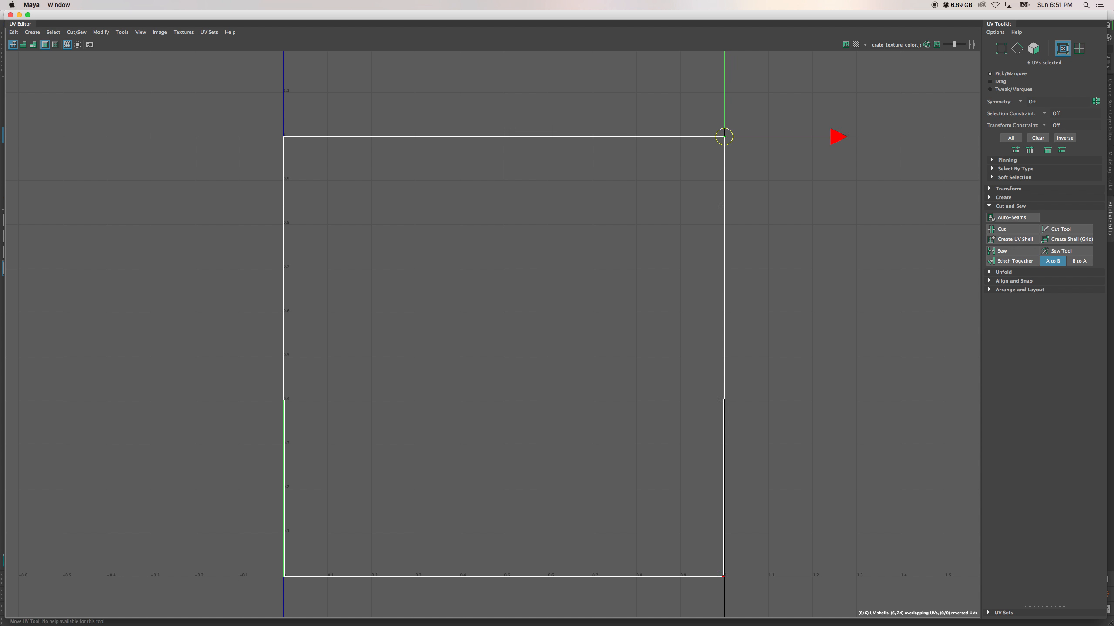
left_click_drag(704, 553, 752, 599)
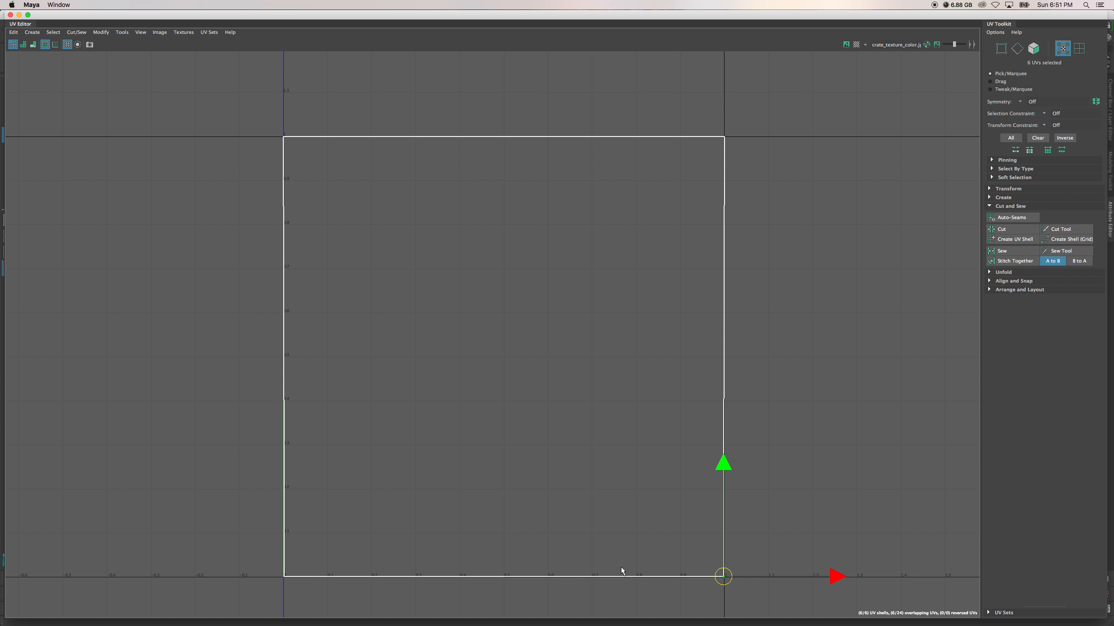
left_click_drag(318, 597, 286, 580)
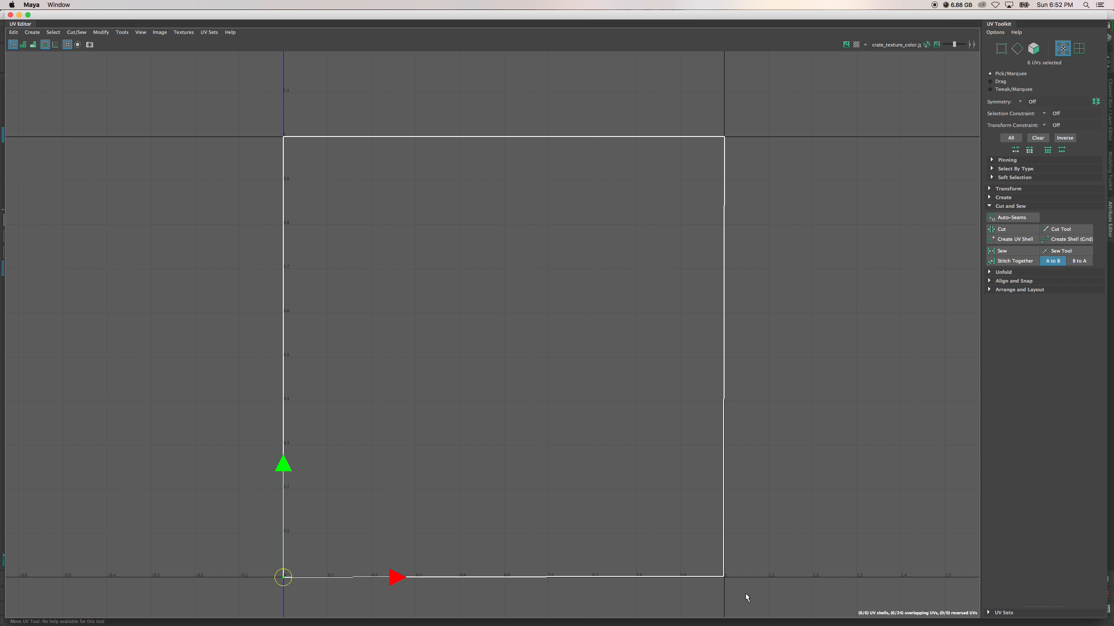
left_click_drag(747, 598, 729, 581)
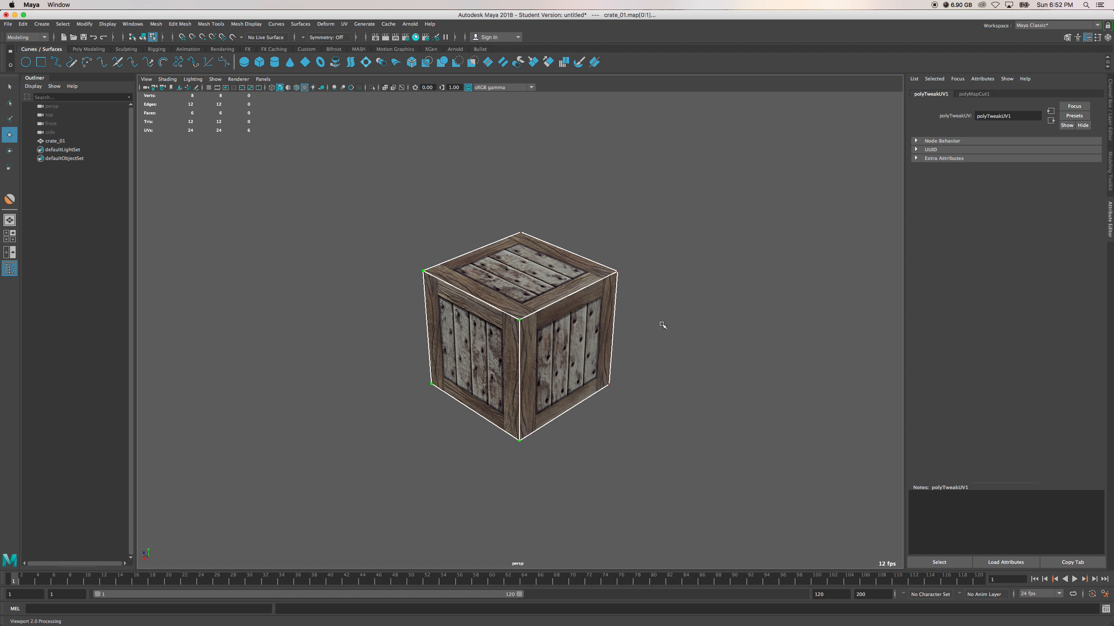
Step: Return the crate to object mode in the perspective viewport and clear the selection
right_click_drag(564, 304, 609, 289)
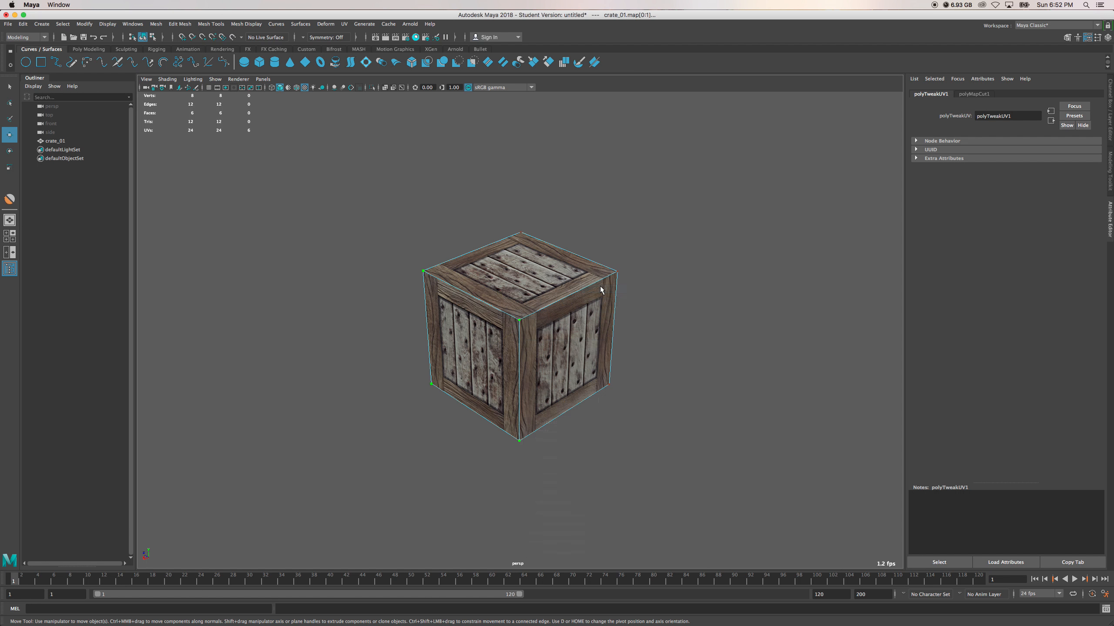
left_click(673, 307)
Step: Inspect how the wood texture fits the crate's faces from several angles and distances
left_click_drag(642, 445, 634, 364, "alt")
scroll(623, 416, "up", 3)
scroll(623, 415, "down", 3)
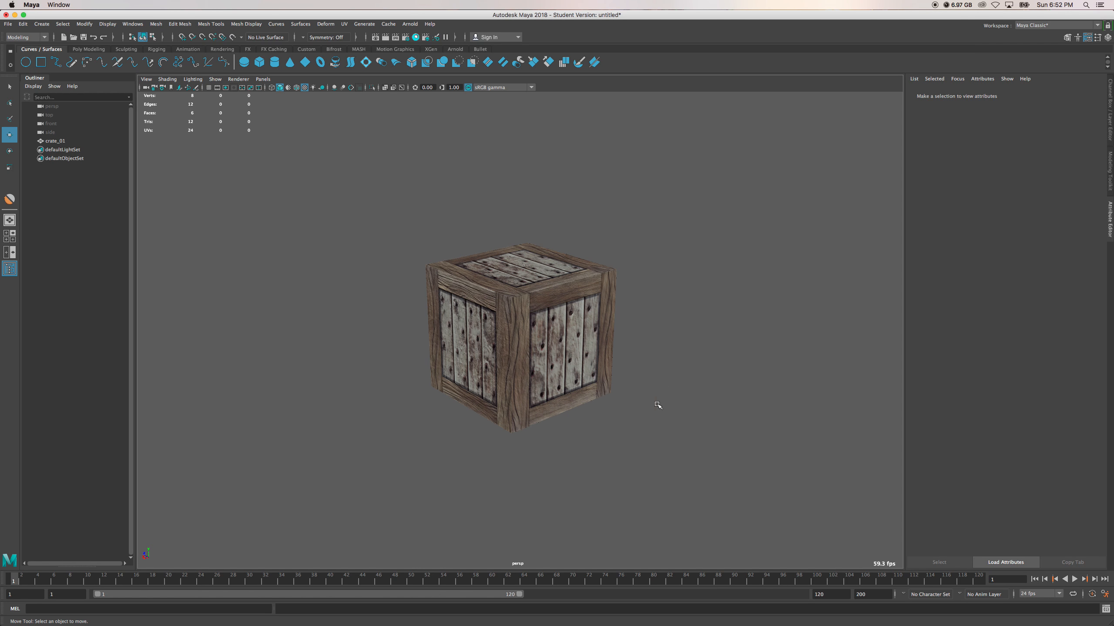
scroll(657, 404, "up", 8)
left_click_drag(657, 403, 669, 438, "alt")
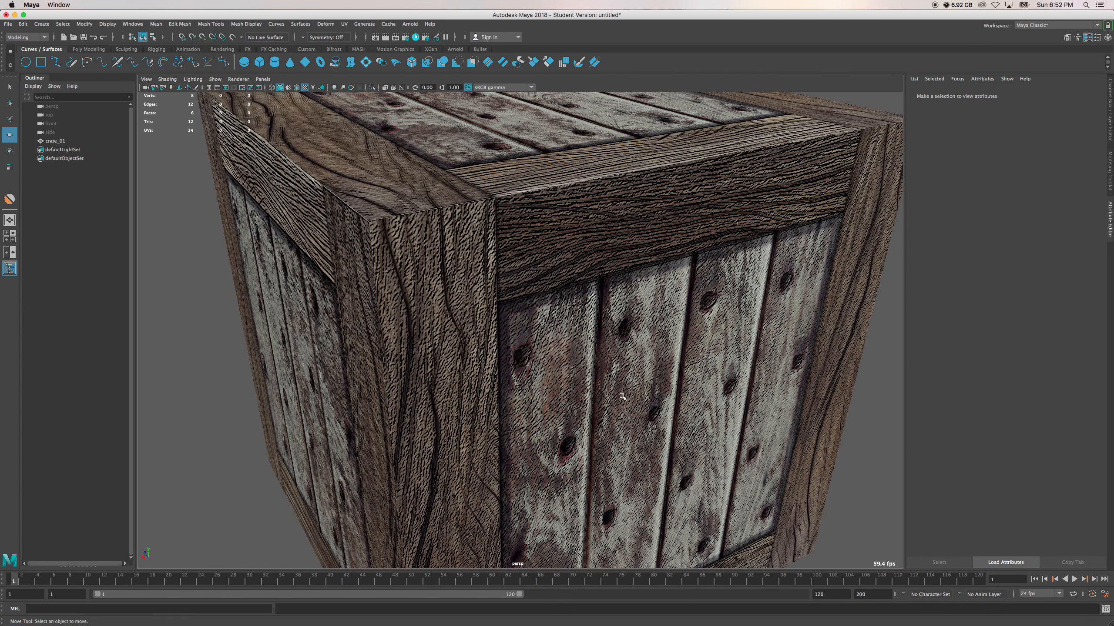
scroll(614, 386, "down", 8)
mouse_move(580, 357)
left_mouse_down("alt")
mouse_move(577, 370)
mouse_move(591, 373)
left_mouse_up("alt")
scroll(577, 366, "down", 5)
scroll(581, 370, "up", 4)
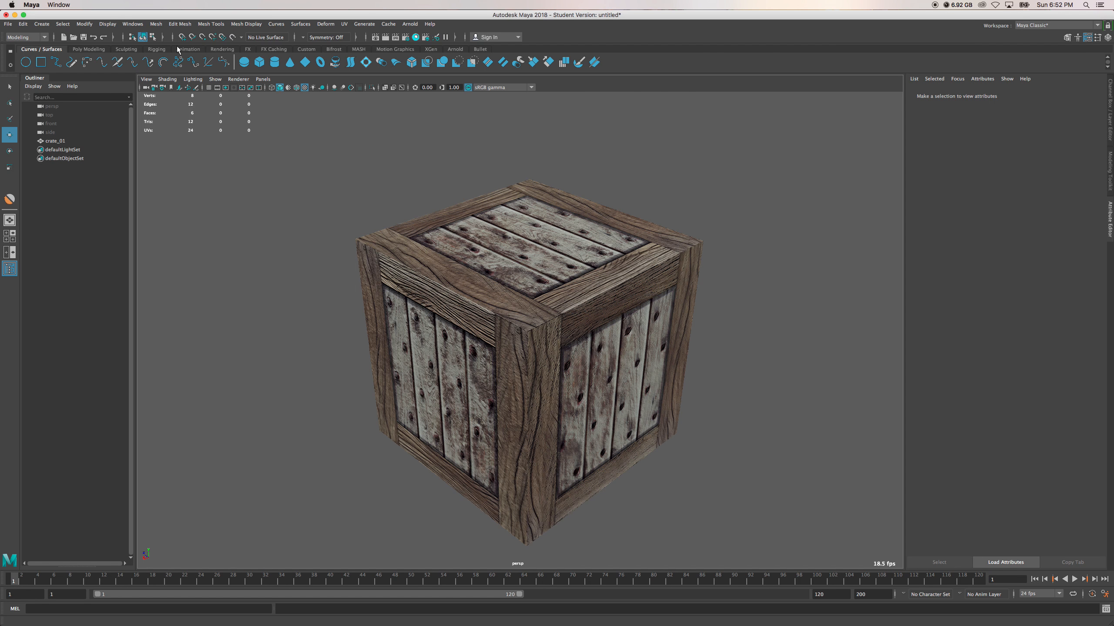
Step: Create a point light in the scene
left_click(222, 50)
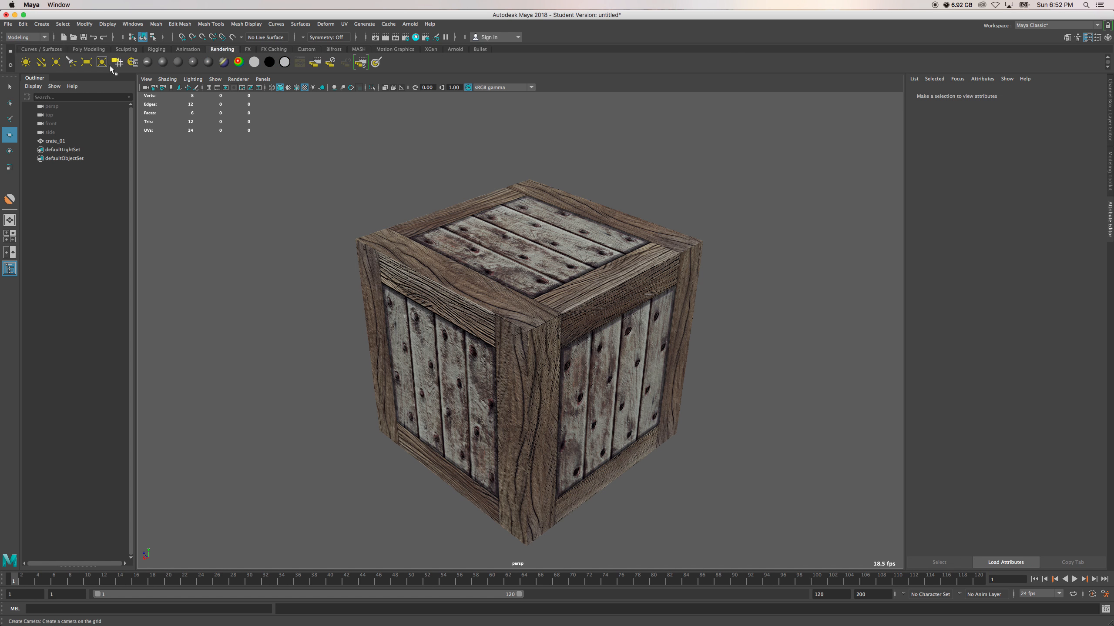
left_click(56, 63)
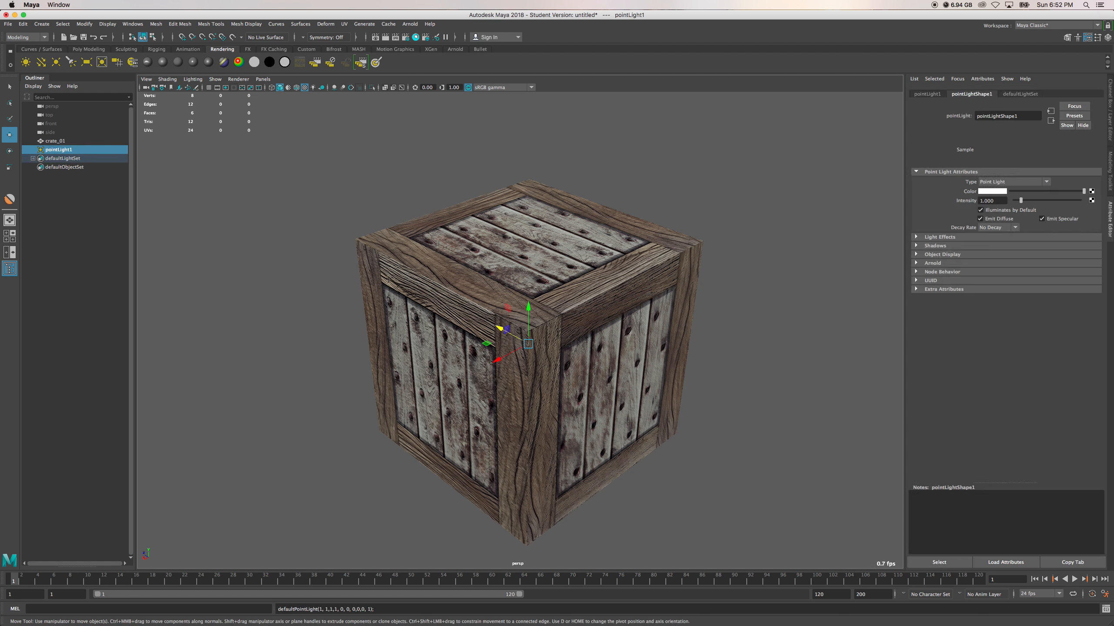
Step: Move the point light out in front of the crate's nearest vertical edge, just below its upper corner
left_click_drag(497, 360, 359, 434)
left_click_drag(397, 390, 391, 276)
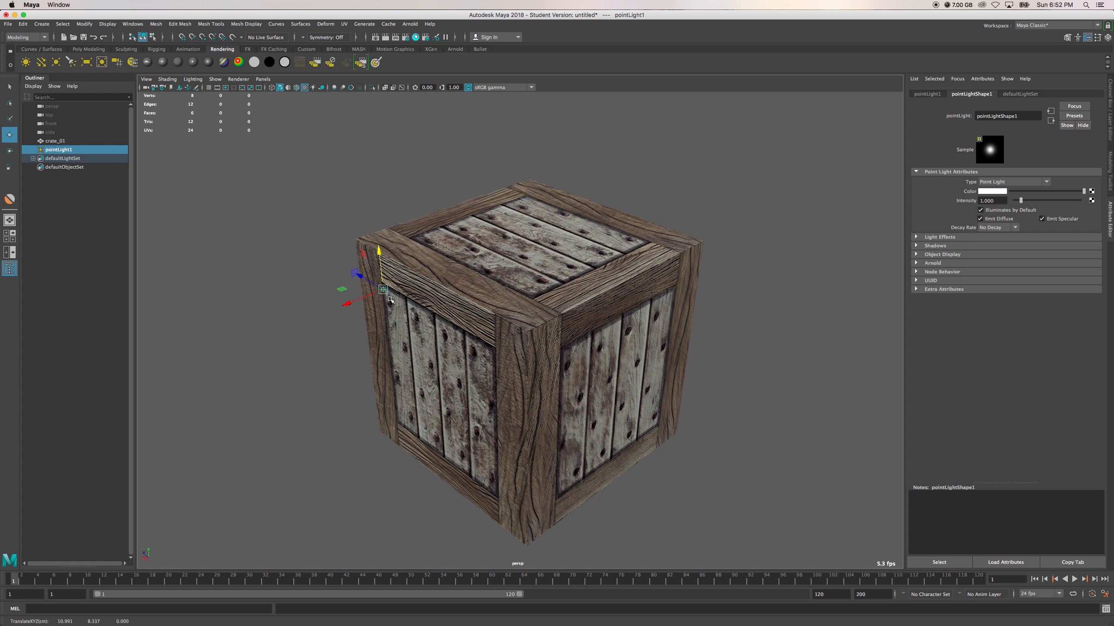
key("x")
key("v")
left_click_drag(384, 291, 490, 361)
left_click_drag(529, 325, 528, 303)
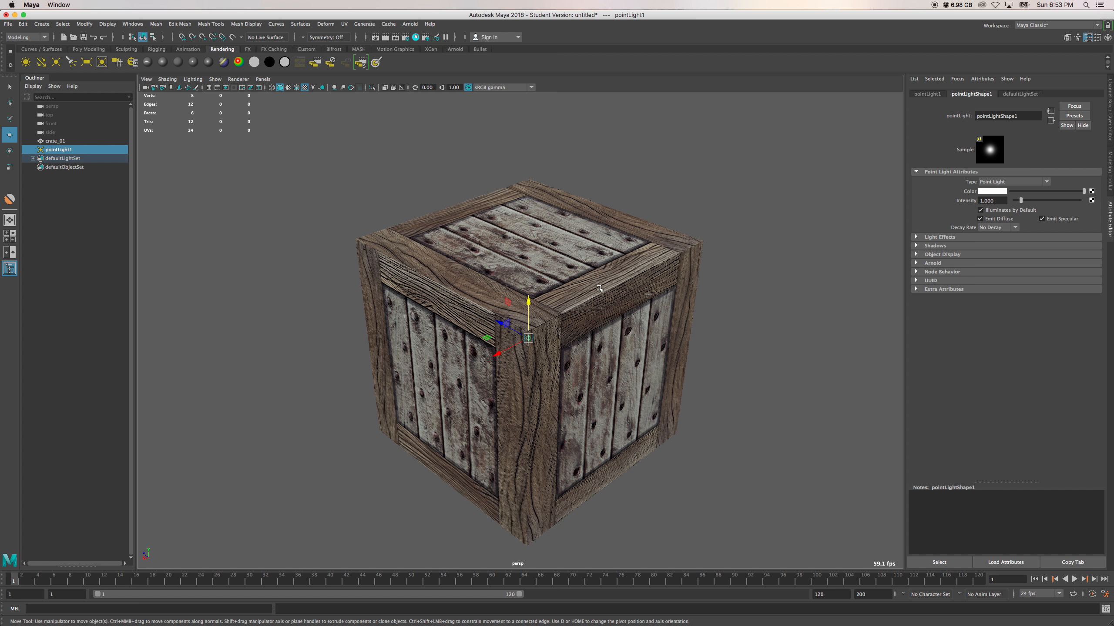
Step: Open the Render View, switch the renderer to Maya Software and render the crate from the perspective camera
scroll(599, 289, "up", 2)
middle_click_drag(600, 289, 573, 246, "alt")
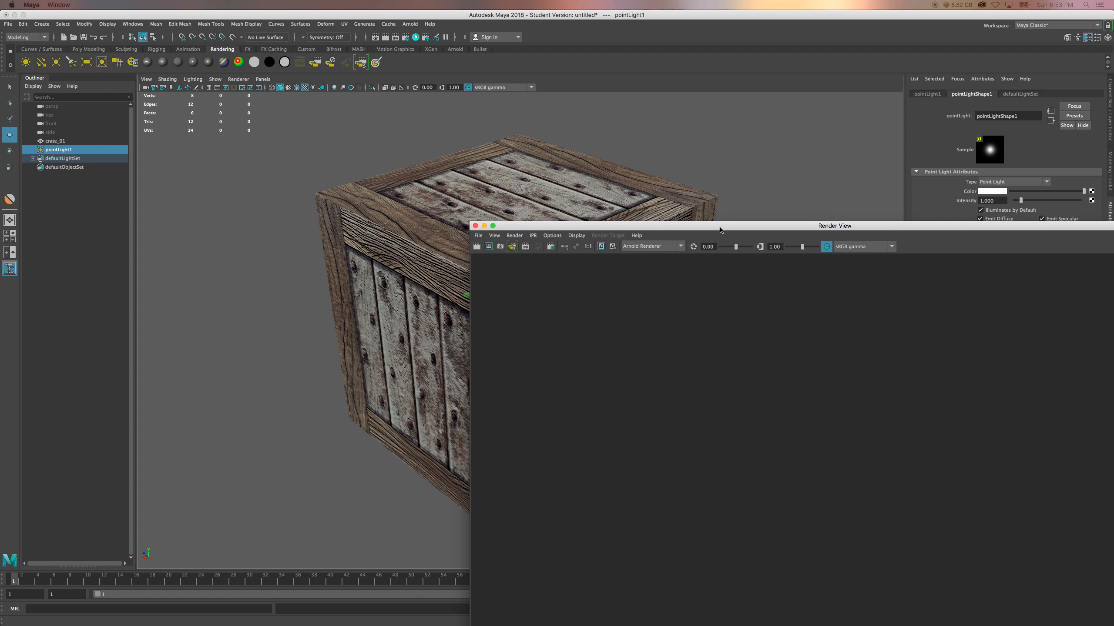
left_click_drag(724, 235, 634, 158)
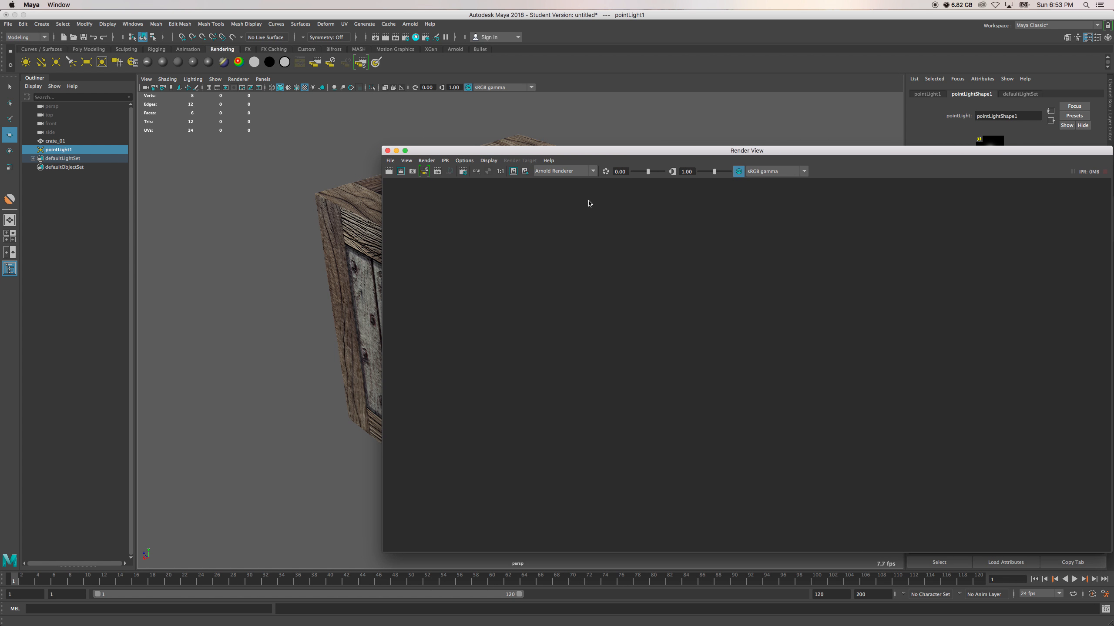
left_click(590, 171)
left_click(565, 181)
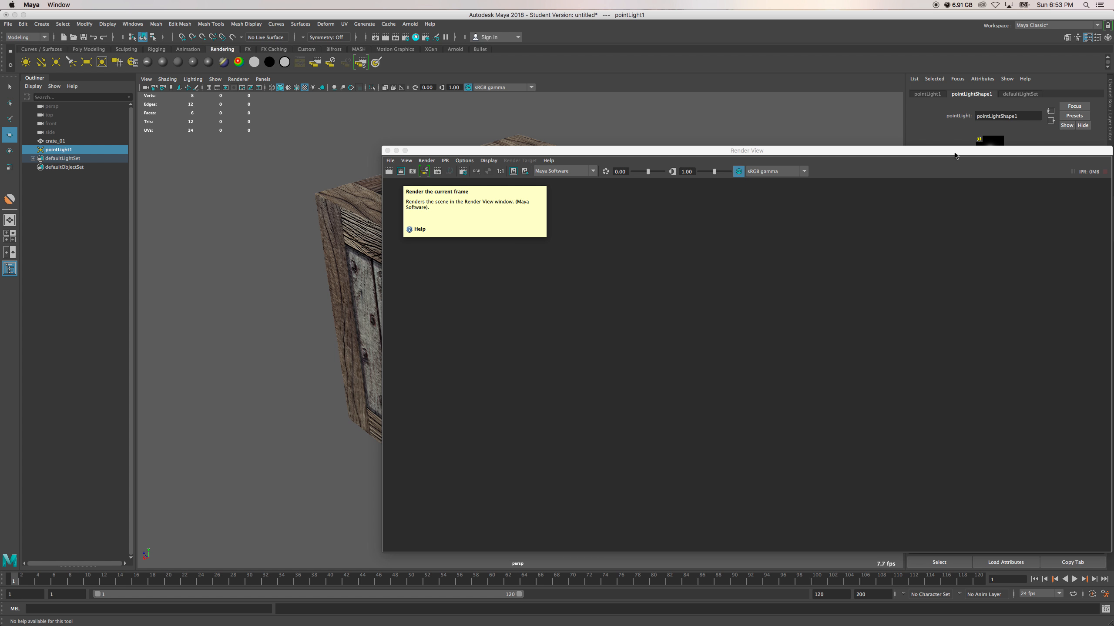
mouse_move(955, 156)
left_mouse_down()
mouse_move(692, 143)
mouse_move(956, 144)
left_mouse_up()
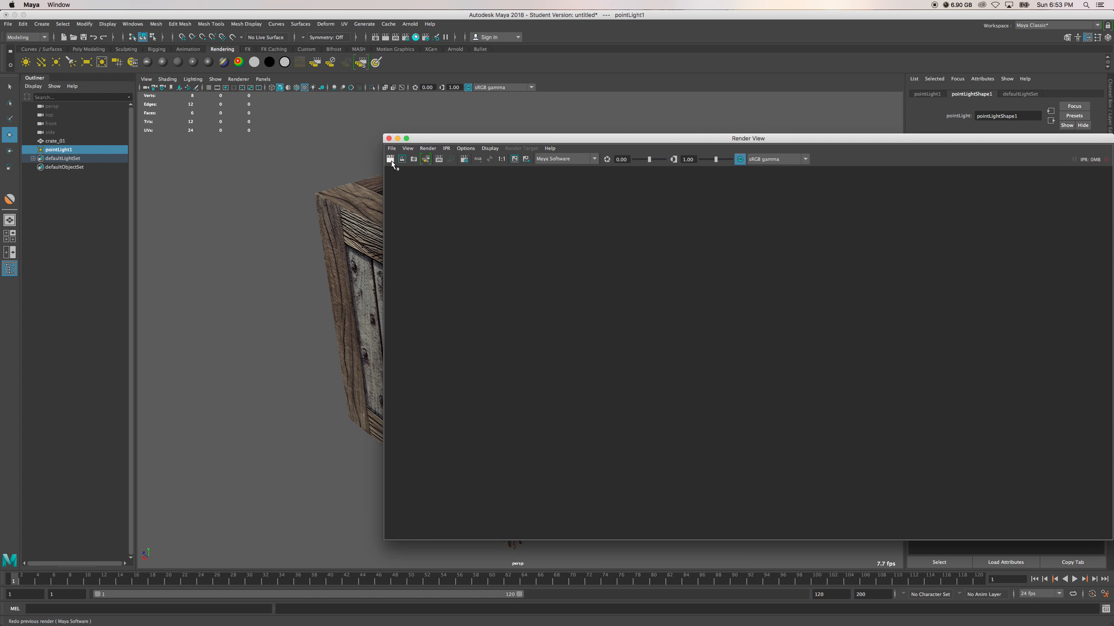
left_click(391, 161)
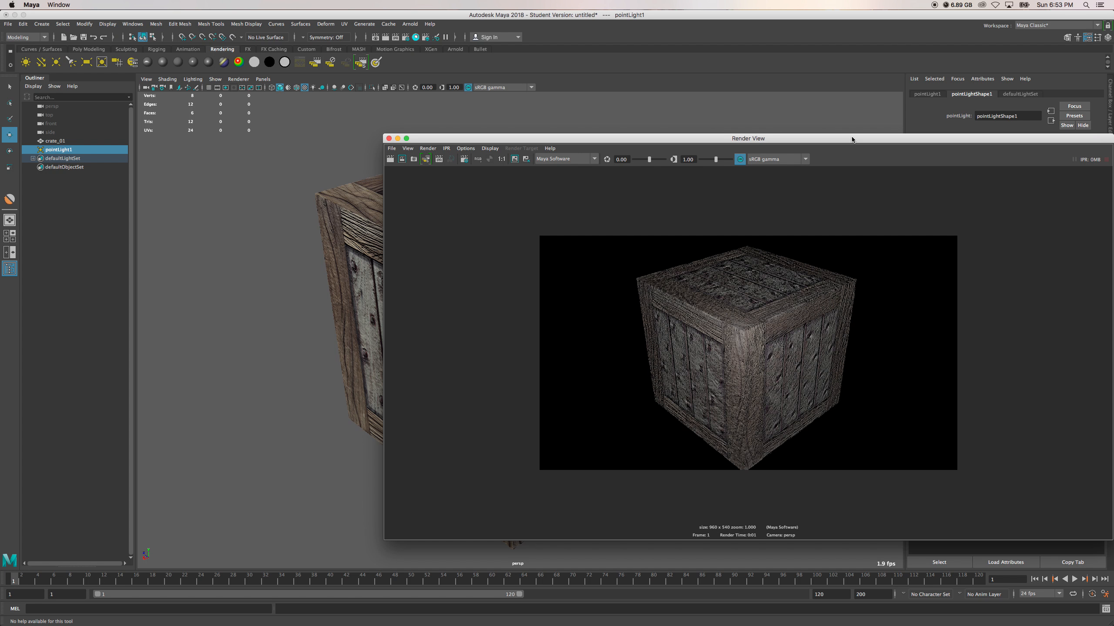
Step: Re-render the crate in Maya Software from a slightly closer perspective view
mouse_move(851, 139)
left_mouse_down()
mouse_move(819, 163)
mouse_move(843, 158)
left_mouse_up()
left_click(292, 256)
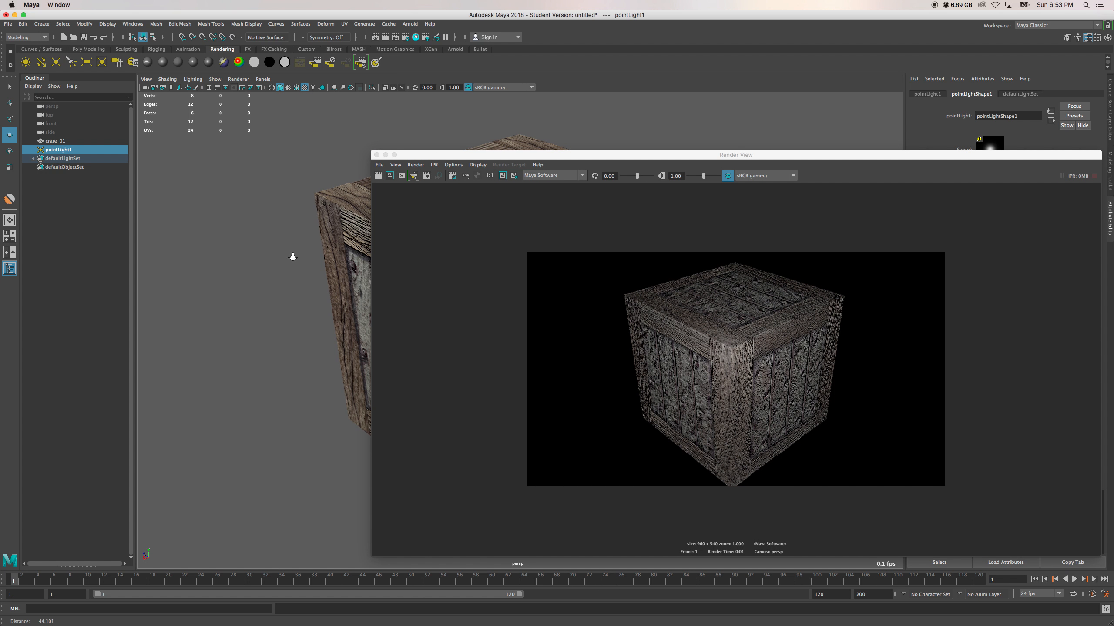
middle_click_drag(292, 257, 247, 238, "alt")
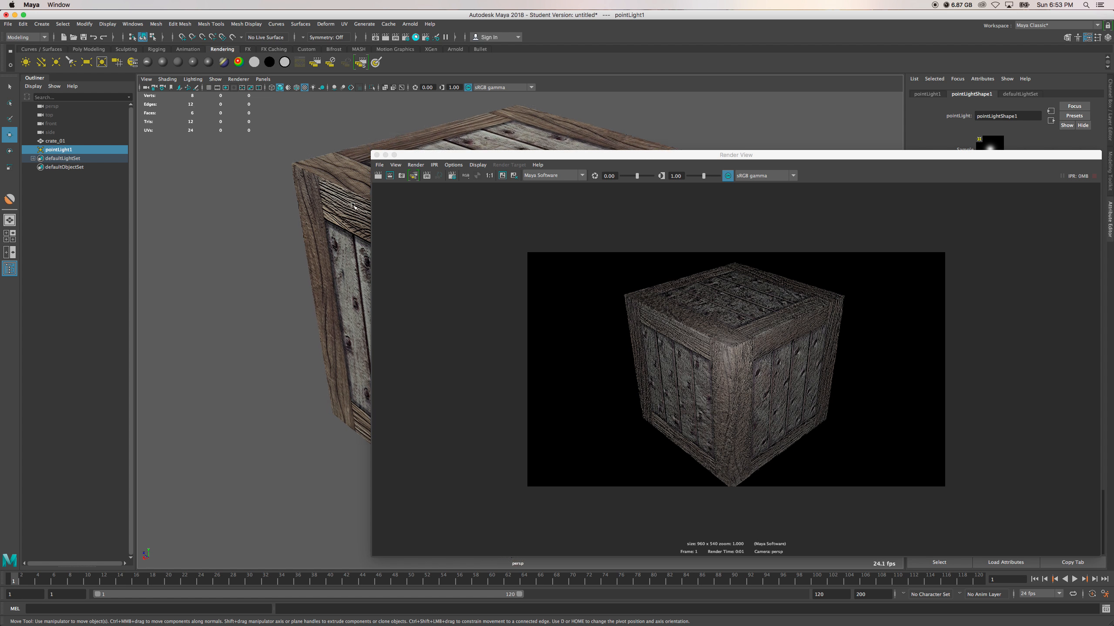
left_click(378, 175)
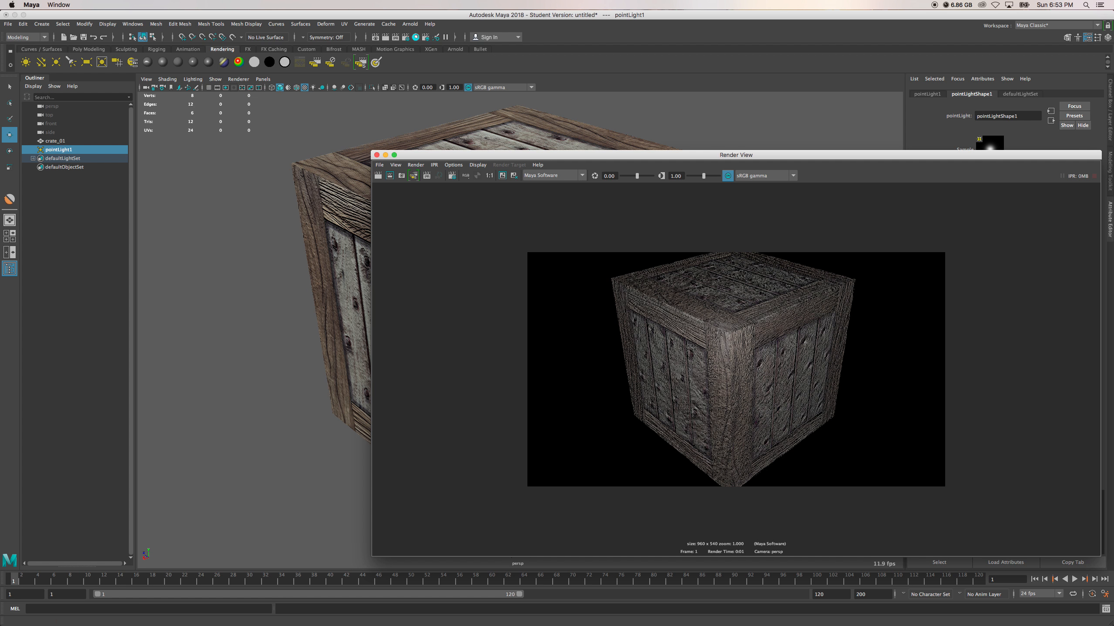
Step: Open the Hypershade and graph the mat_crate_01 material's network so its texture and bump nodes are readable
left_click_drag(469, 625, 471, 215)
left_click(290, 284)
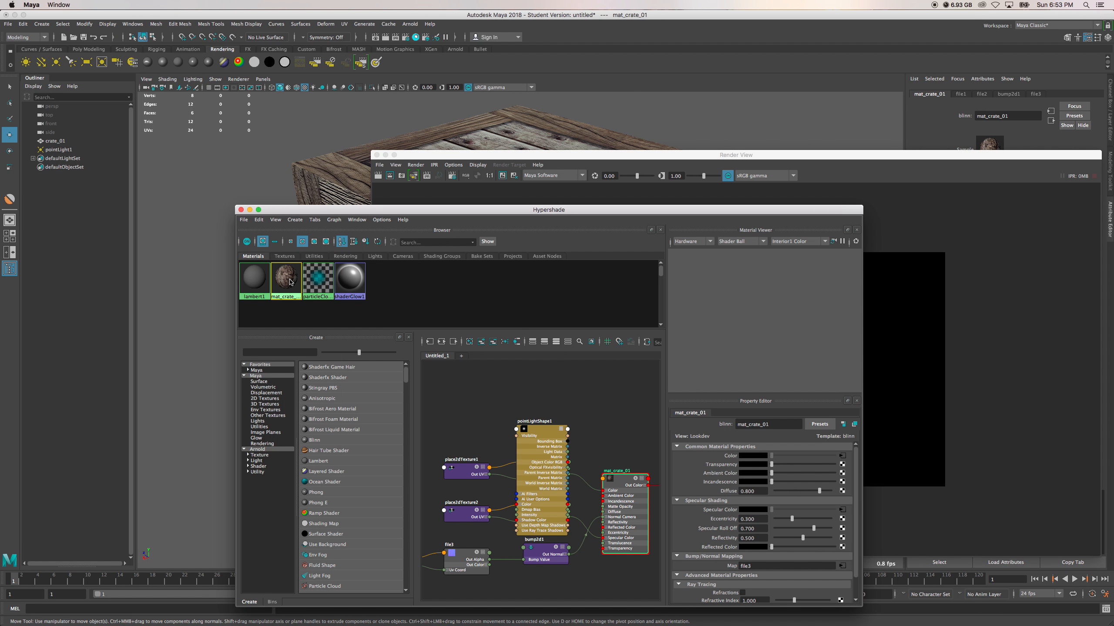
mouse_move(290, 284)
right_mouse_down()
mouse_move(292, 271)
mouse_move(293, 306)
right_mouse_up()
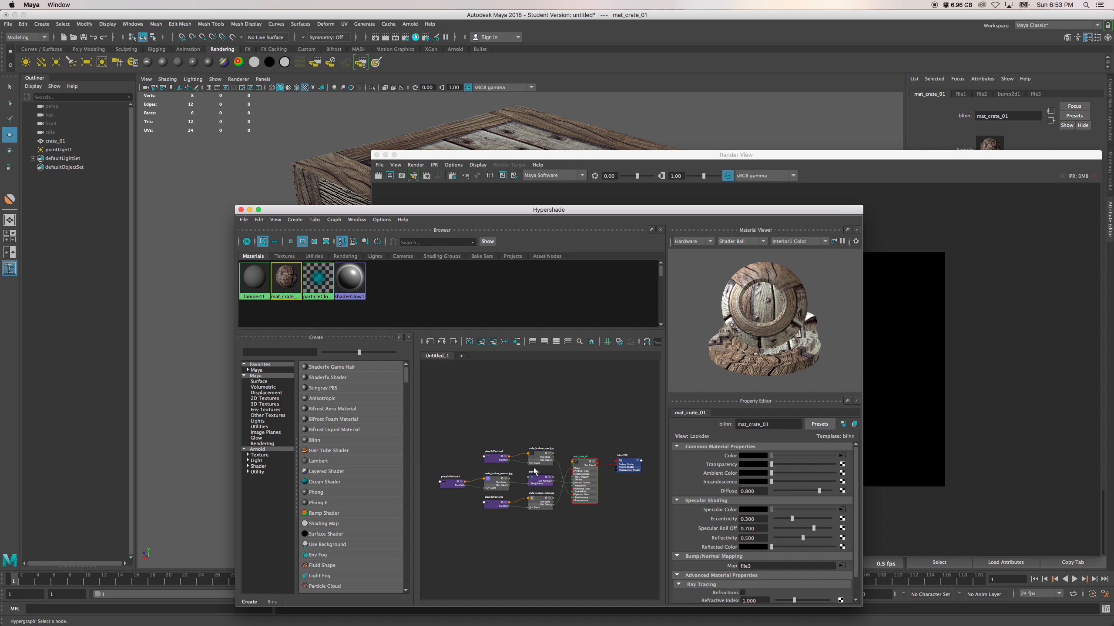
scroll(537, 505, "up", 5)
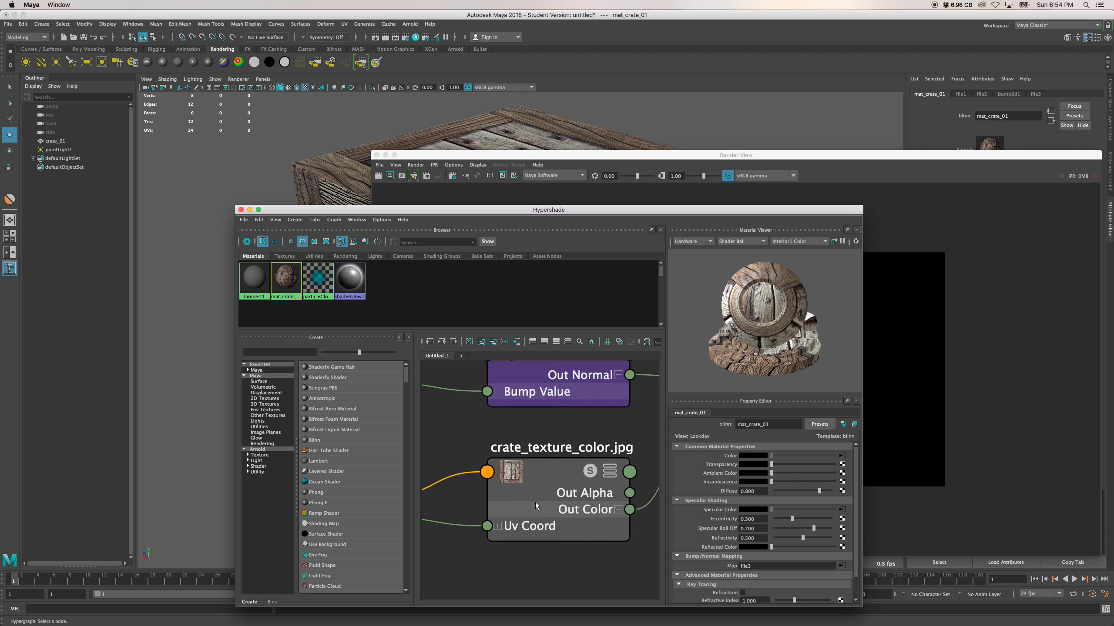
scroll(546, 498, "down", 3)
middle_click_drag(494, 455, 463, 478, "alt")
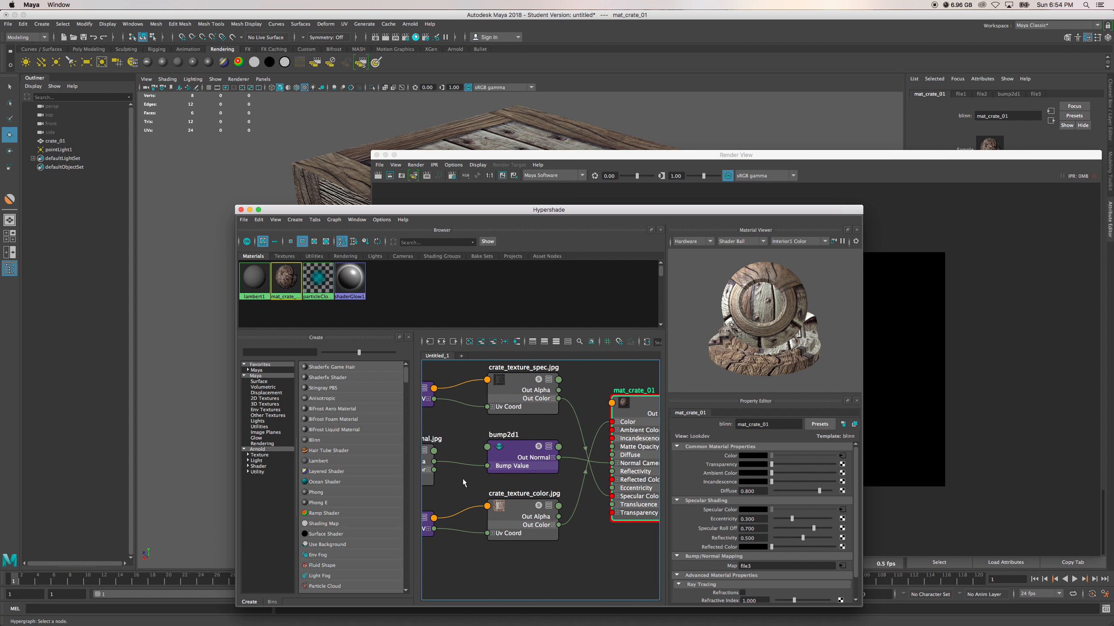
Step: Set the Bump Depth of the bump2d1 node to 0.150
left_click(515, 447)
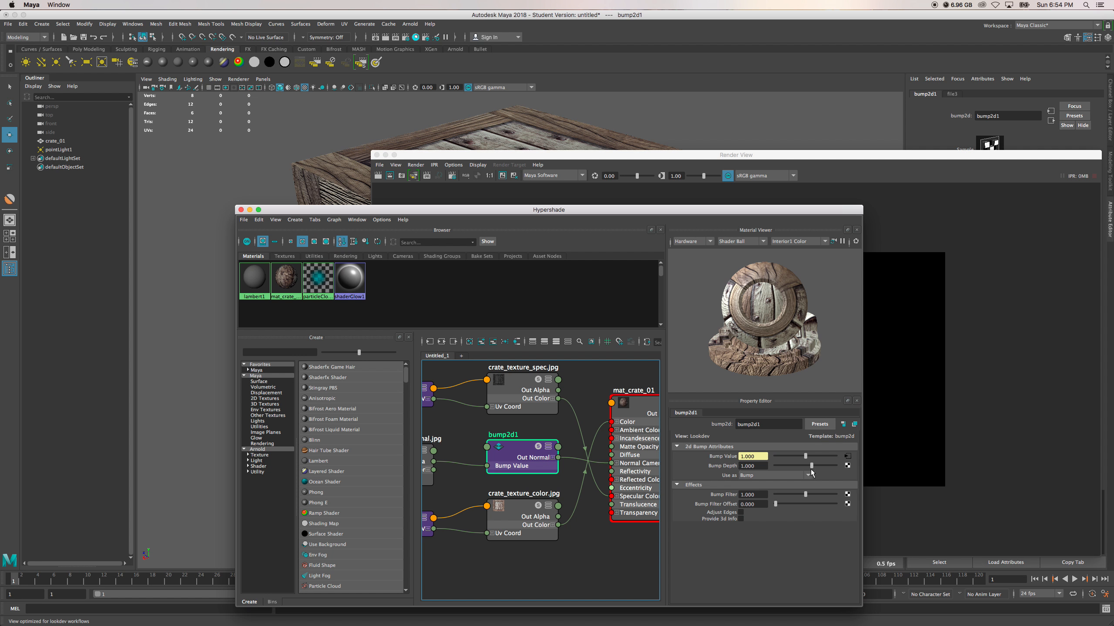
left_click_drag(812, 468, 747, 467)
left_click(755, 466)
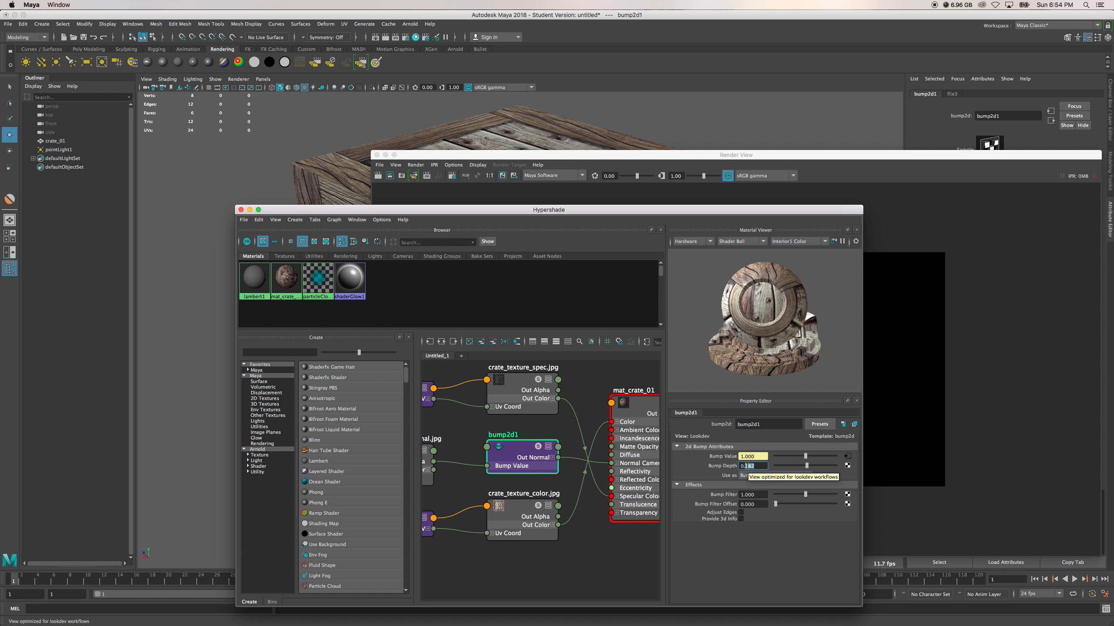
key("BackSpace")
key("Return")
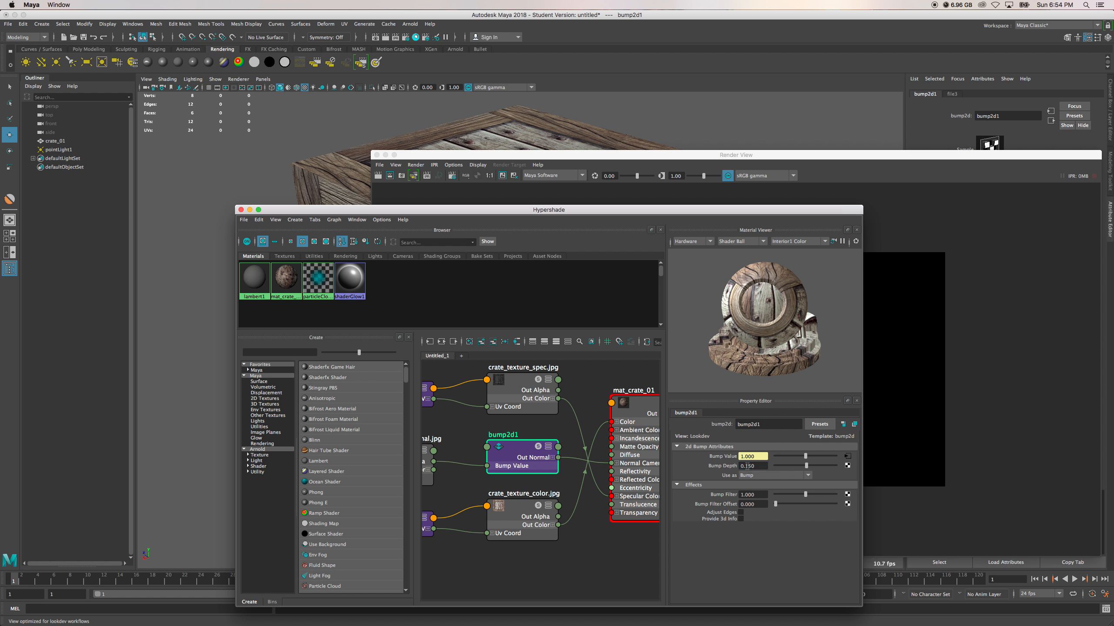
Step: Render the crate with the reduced bump depth from the current view, close up, and from a medium distance
left_click(713, 156)
left_click(378, 176)
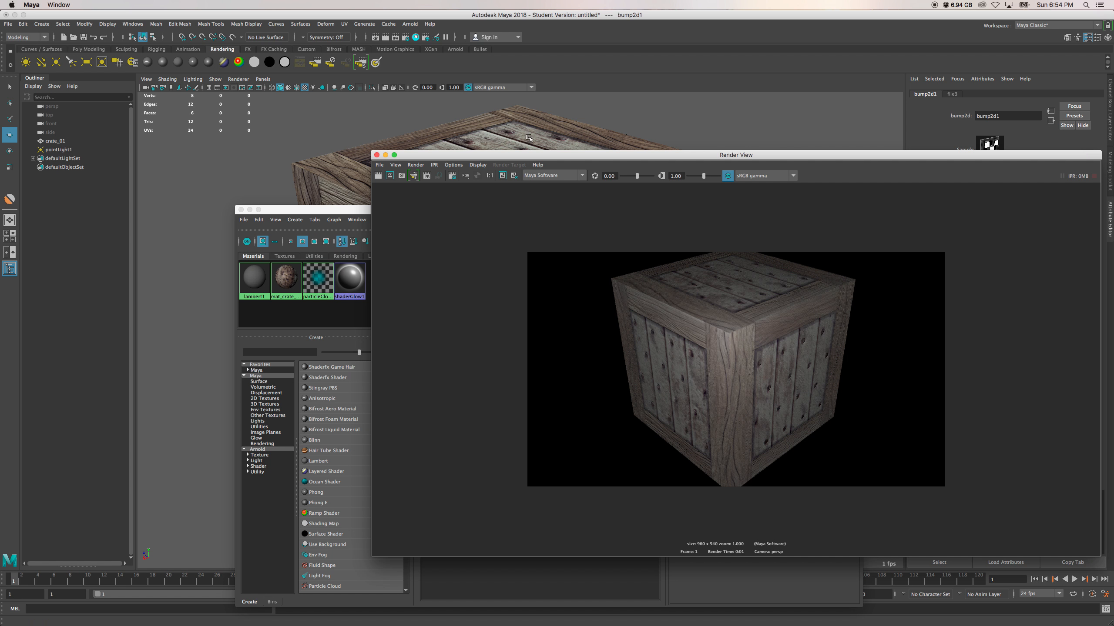
scroll(529, 139, "up", 5)
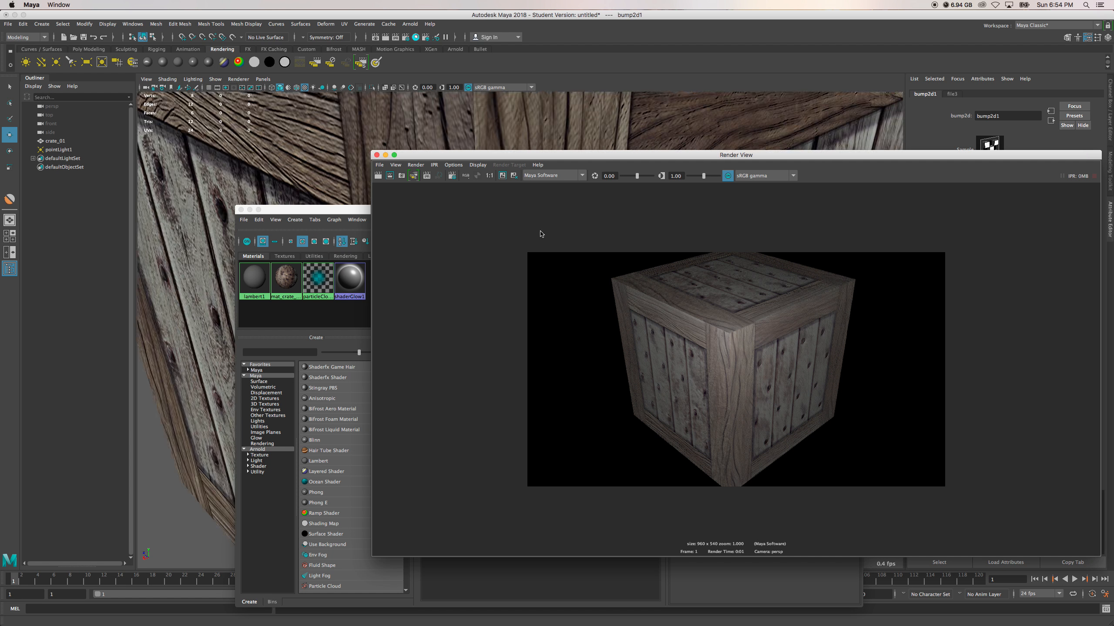
left_click(379, 176)
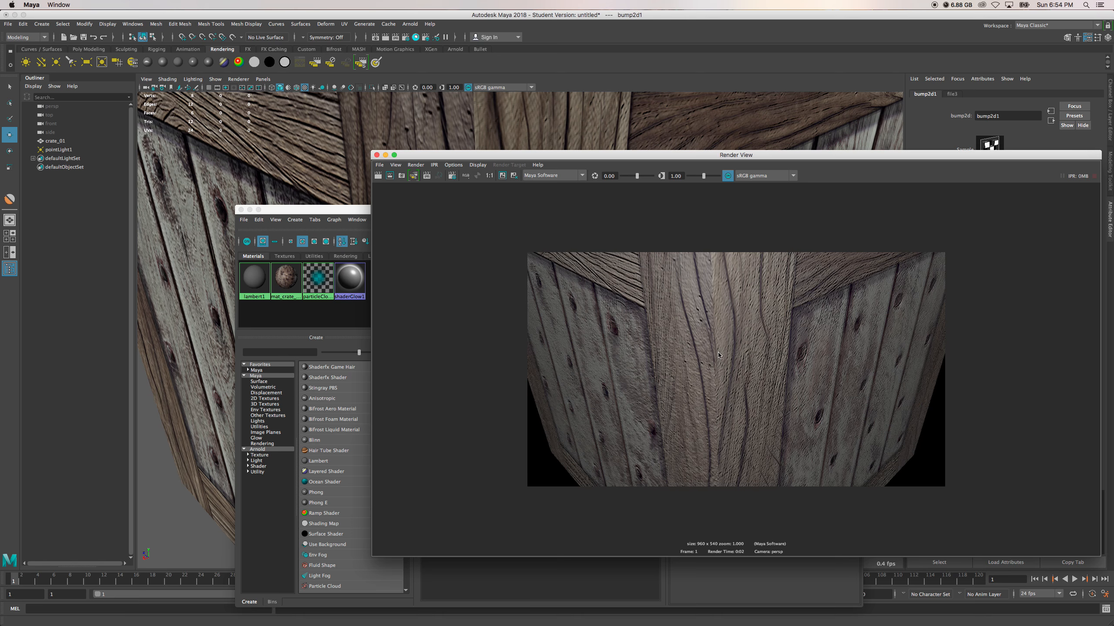
scroll(396, 132, "down", 2)
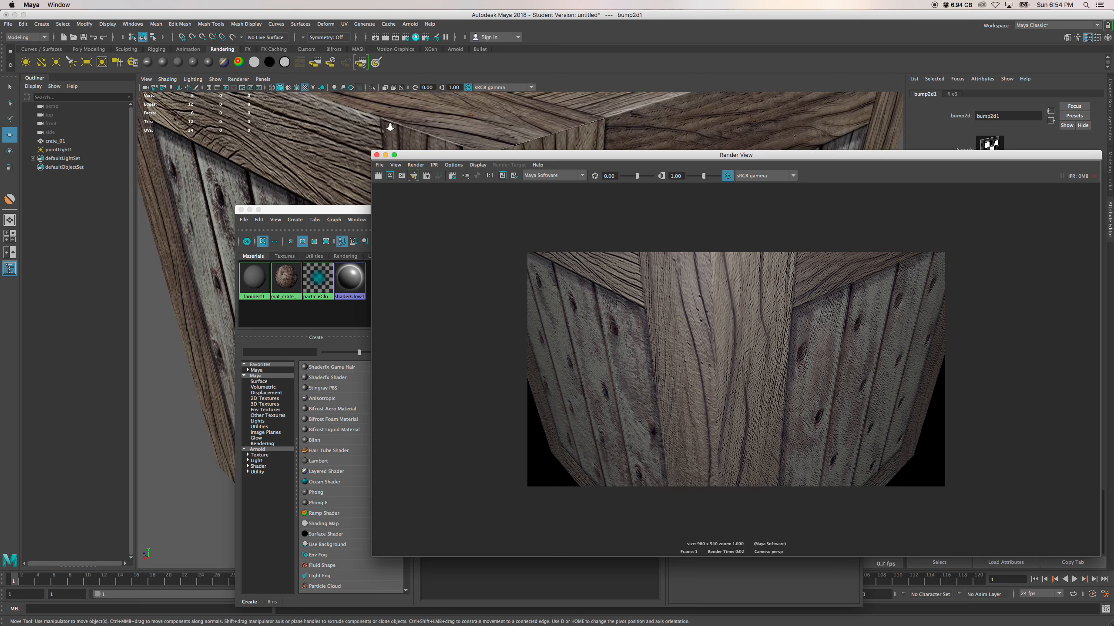
left_click(379, 176)
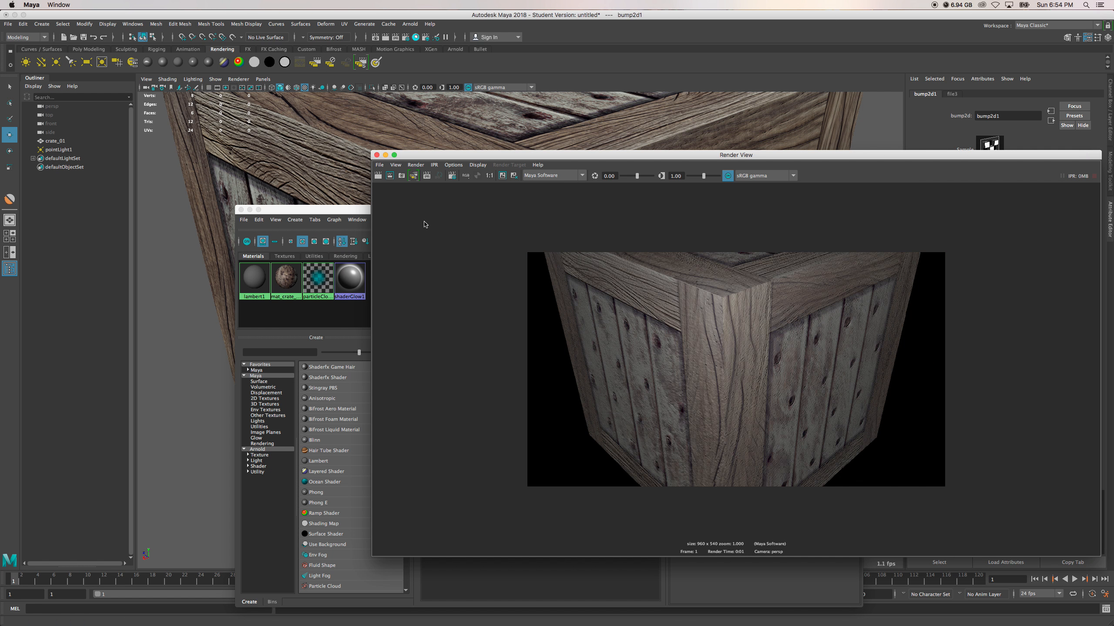
Step: Tint pointLight1's color a pale warm yellow with hue 46.428 and a low saturation
left_click_drag(822, 159, 606, 179)
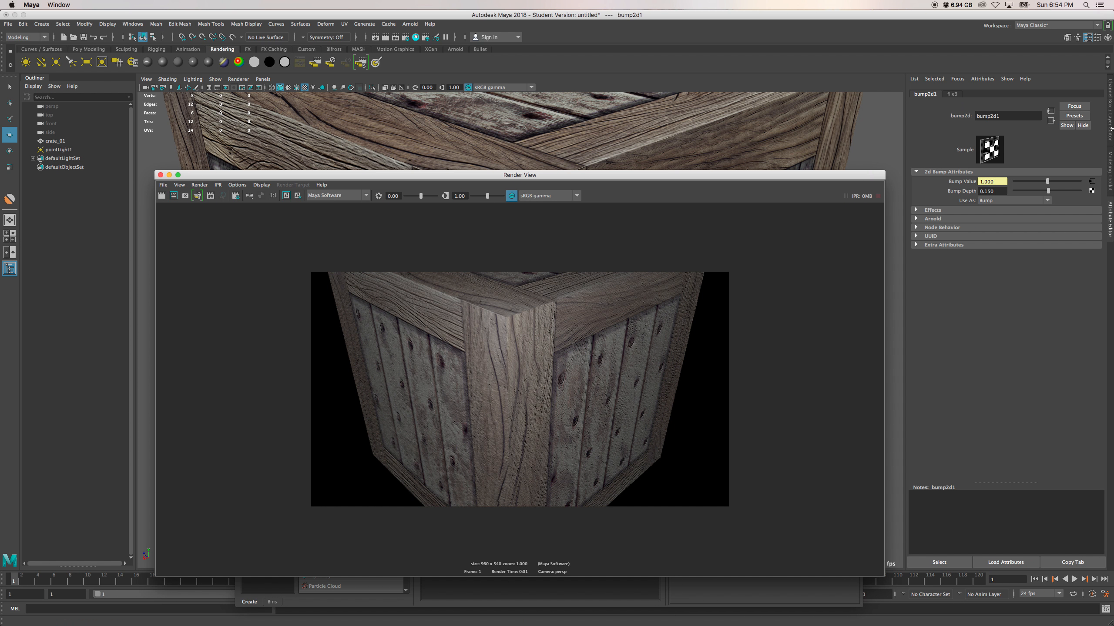
left_click(61, 150)
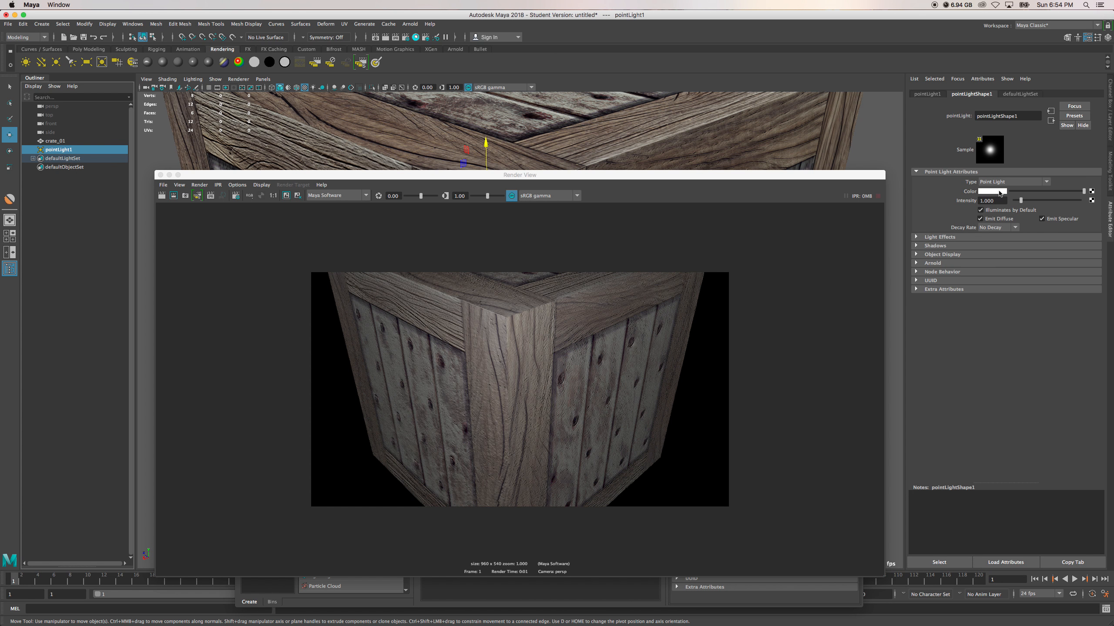
left_click(998, 192)
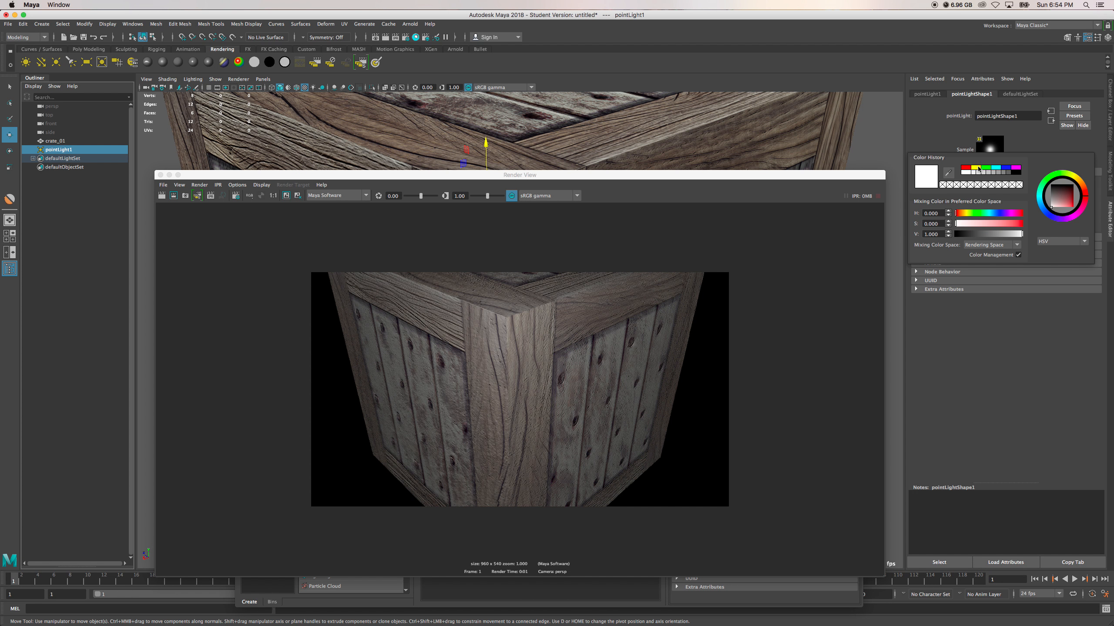
left_click(1078, 180)
left_click_drag(1071, 205, 1075, 209)
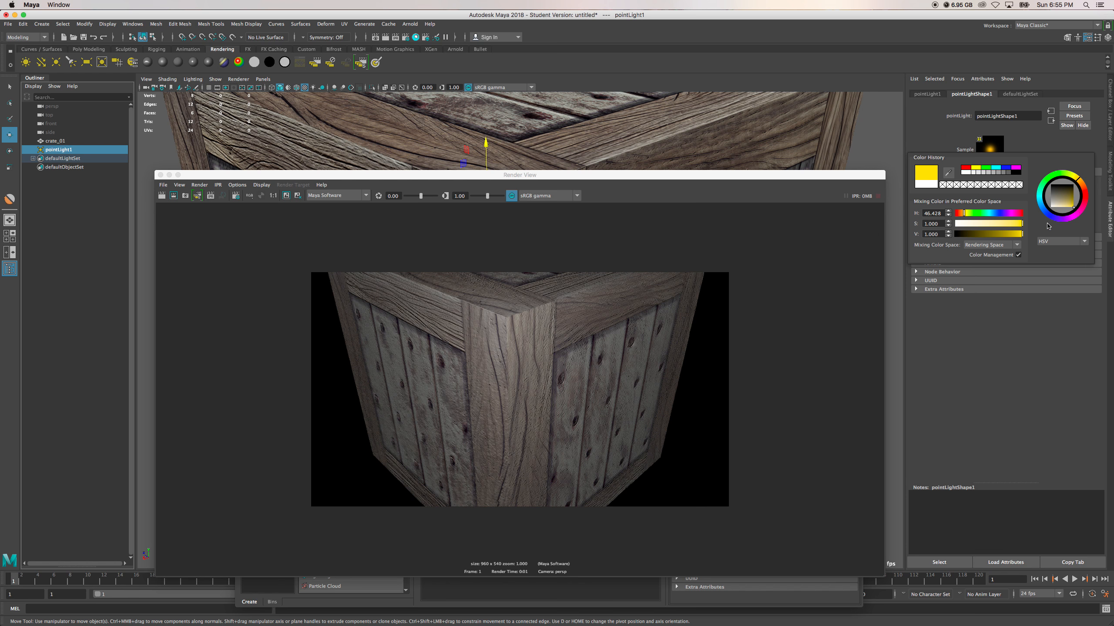
left_click(962, 224)
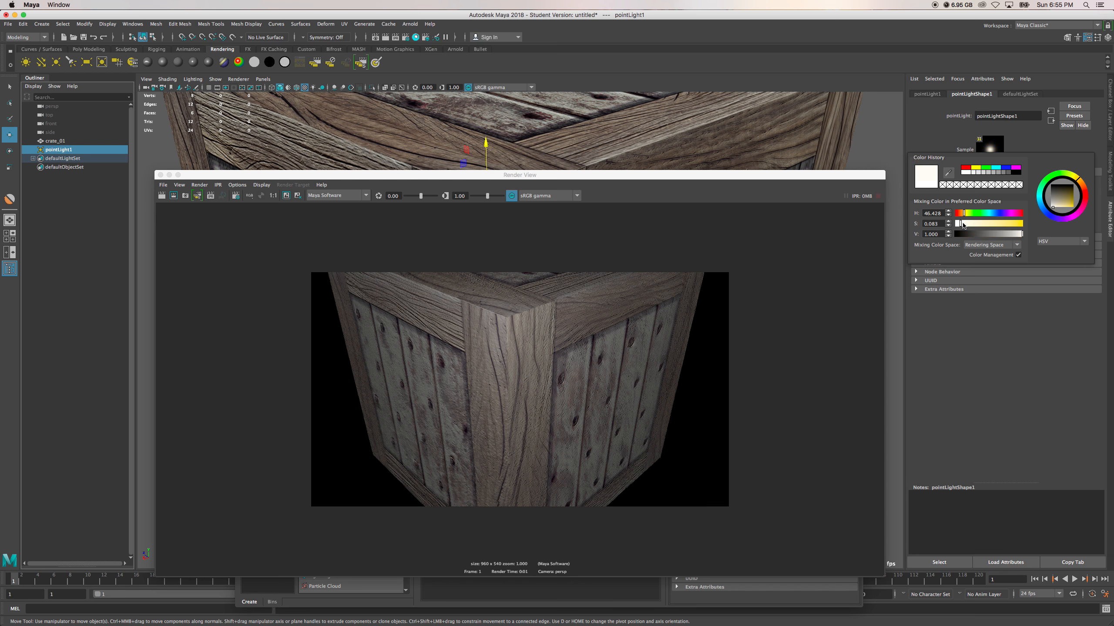
left_click_drag(962, 225, 964, 226)
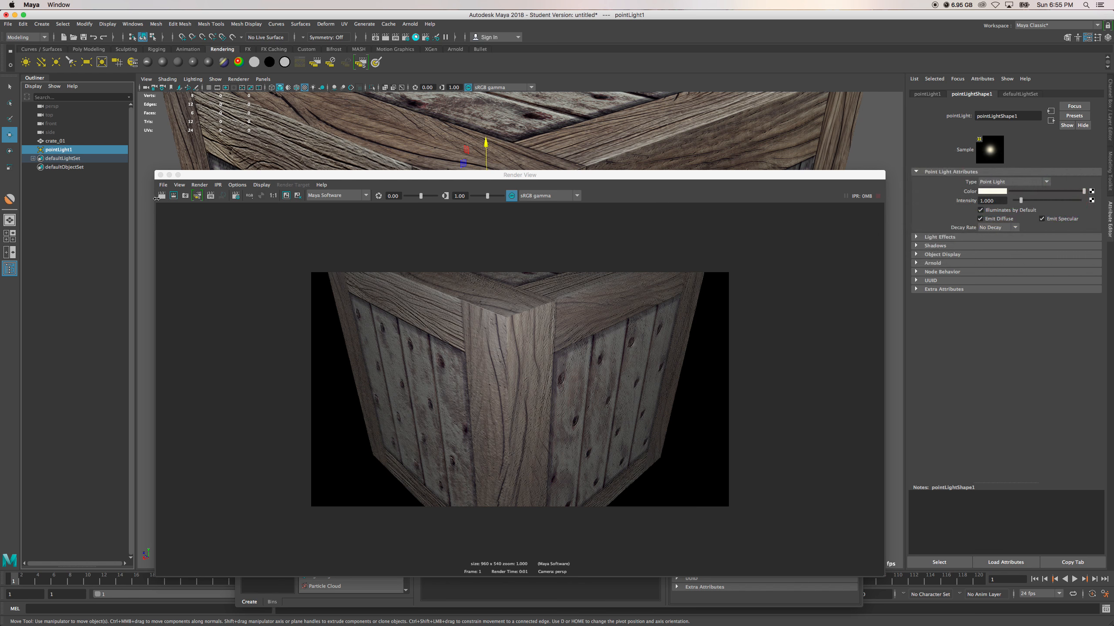
Step: Re-render the crate with the tinted light, and switch the renderer to Arnold Renderer for another render
left_click(219, 227)
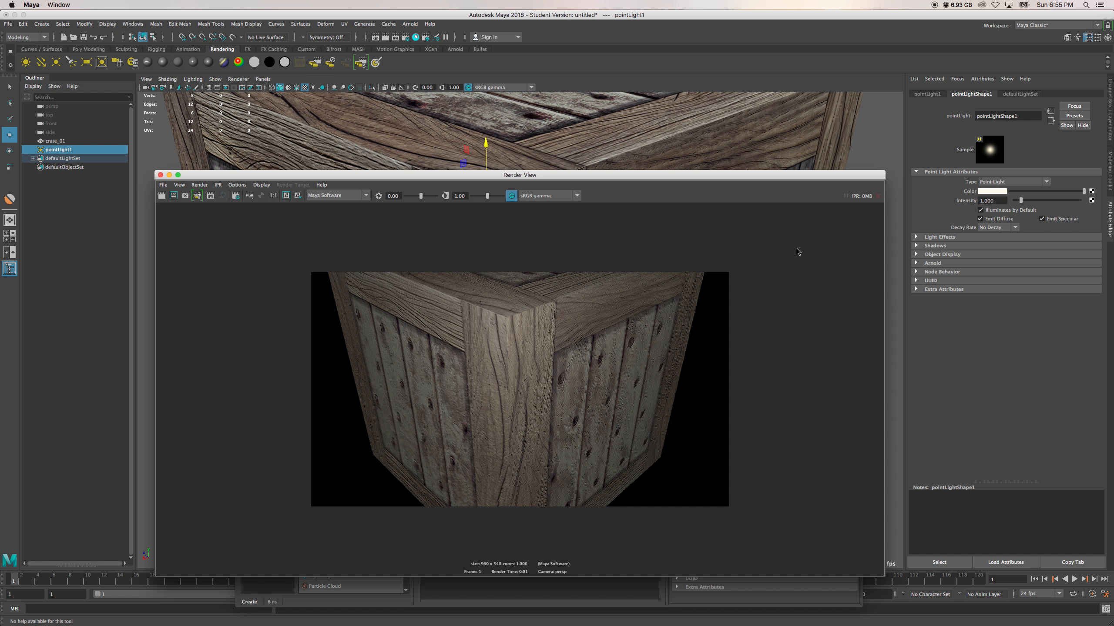
left_click(359, 201)
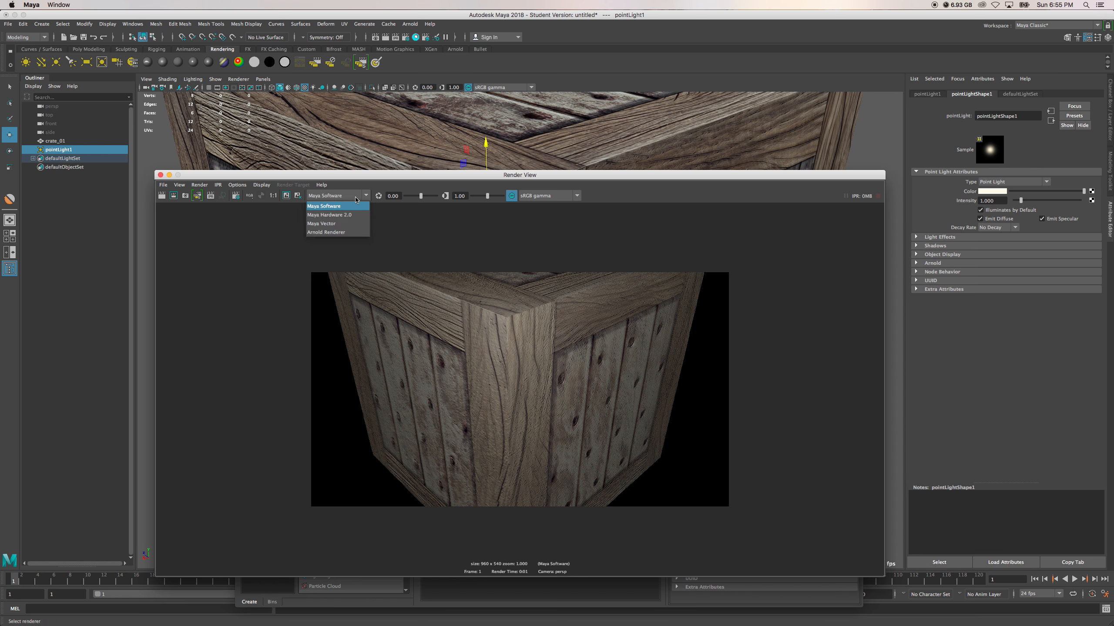
left_click(332, 231)
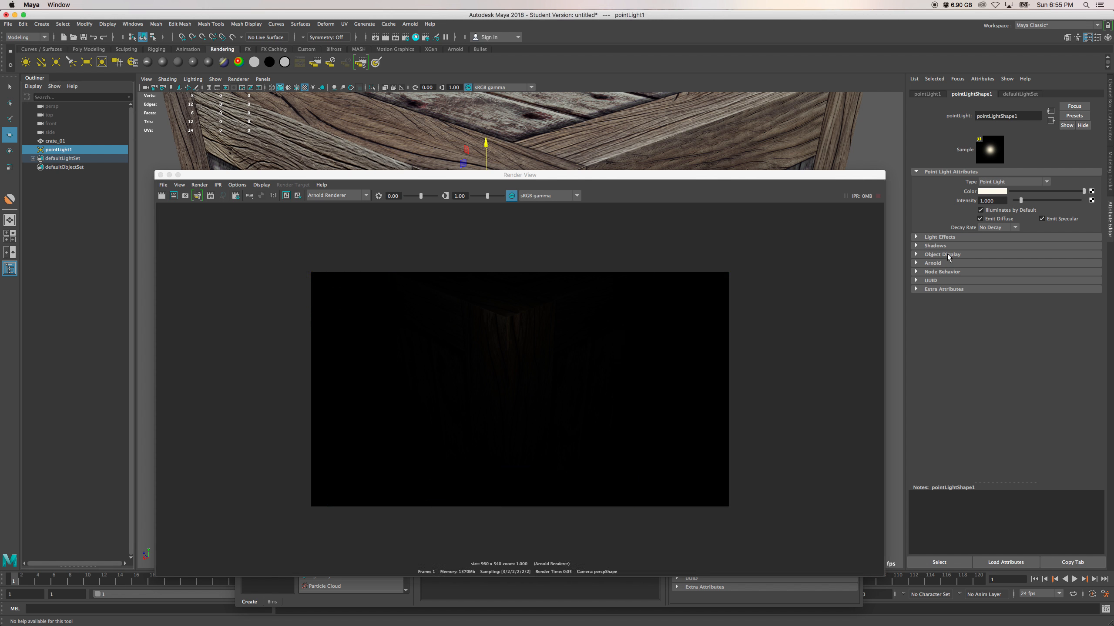
Step: Set the point light's Decay Rate to Quadratic and its Intensity to 250, and render the crate in Arnold
left_click(1015, 227)
left_click_drag(1005, 201, 969, 201)
key("Return")
left_click(211, 196)
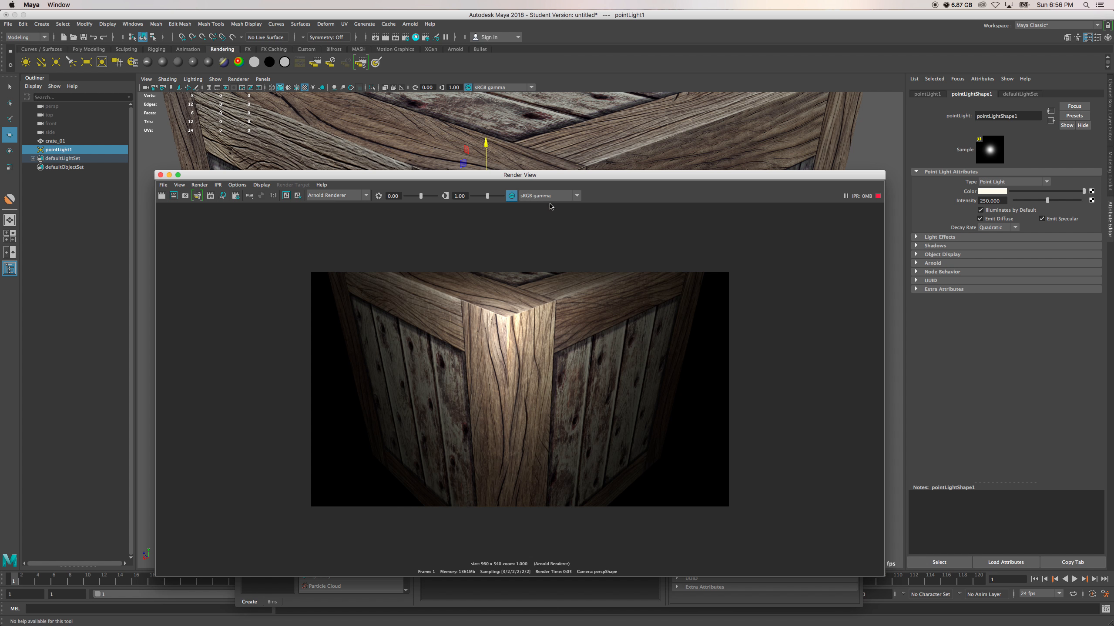
Step: Close the Render View and Hypershade windows to return to the perspective viewport
left_click(161, 175)
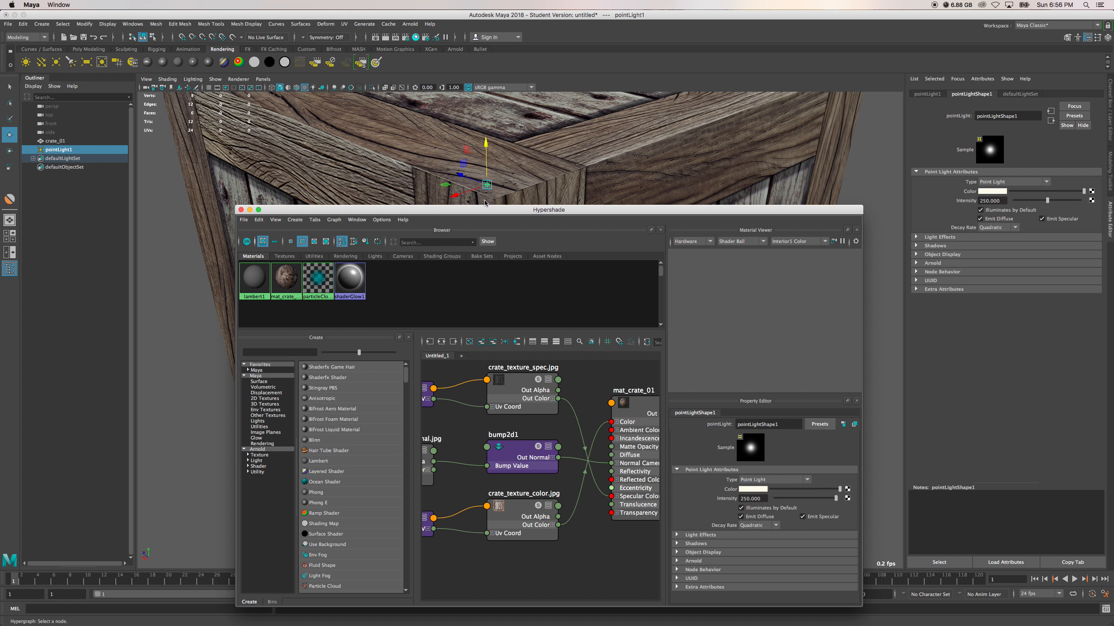
left_click_drag(487, 209, 477, 159)
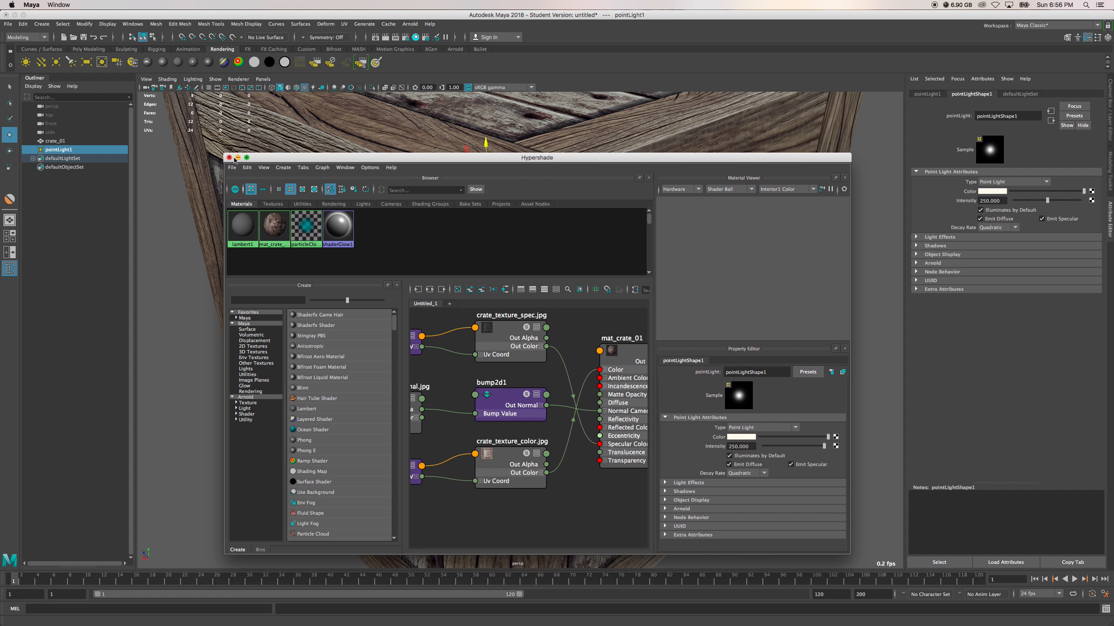
left_click(229, 158)
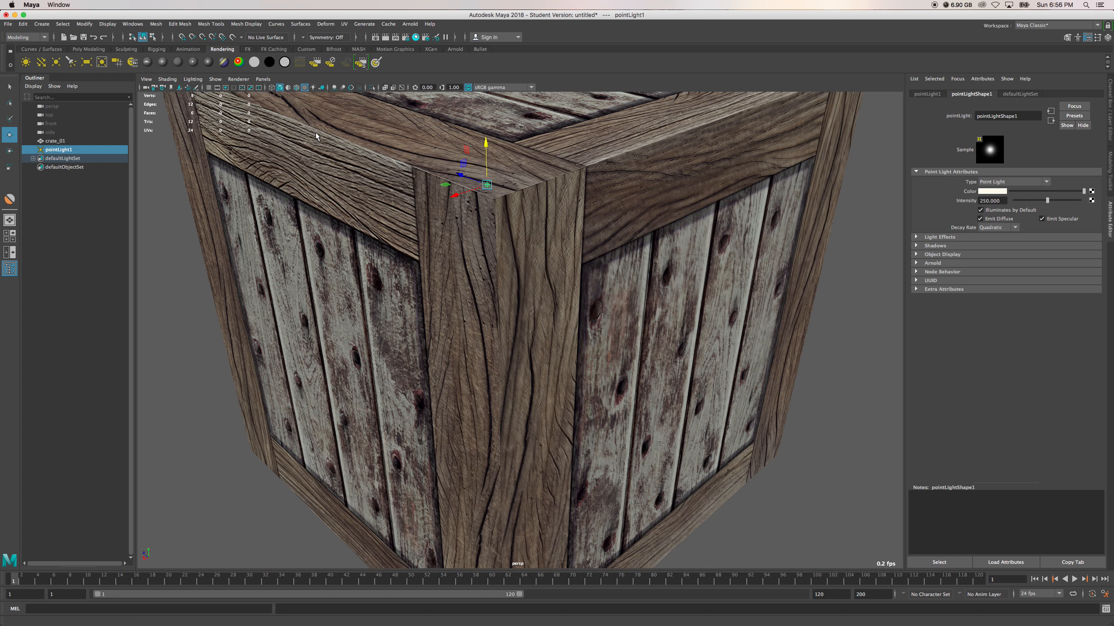